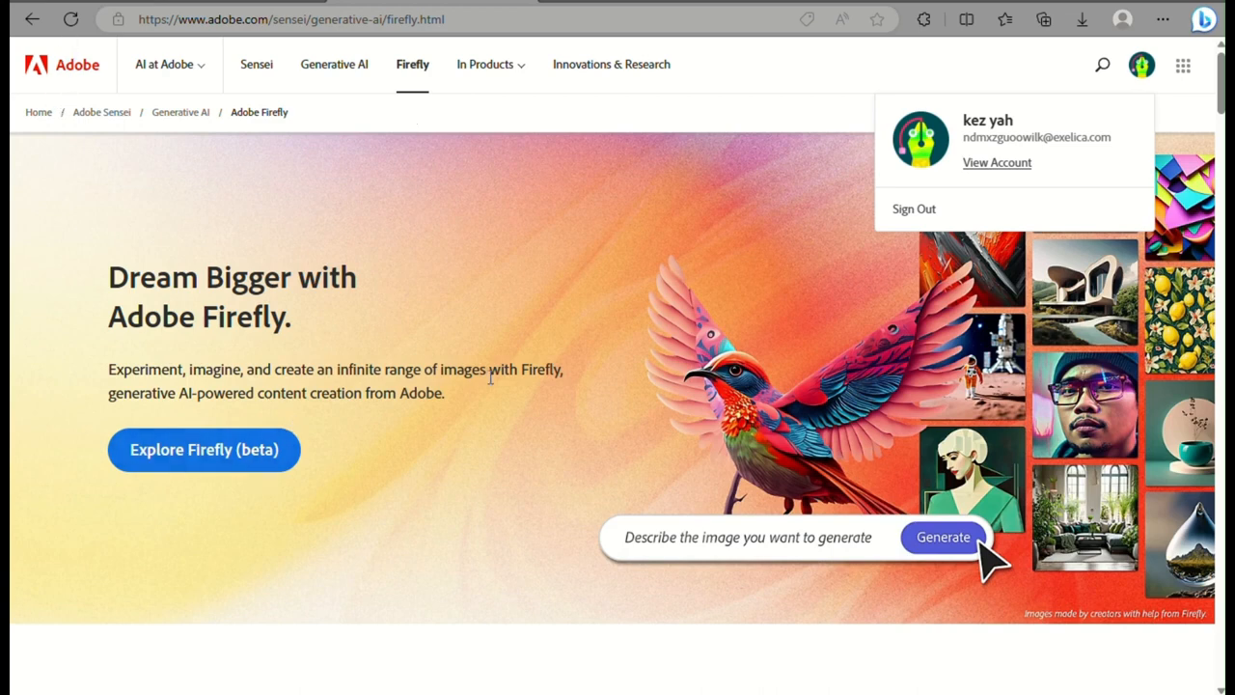
# Open the Firefly beta site from the Adobe Firefly landing page
pyautogui.moveTo(491, 378); pyautogui.dragTo(183, 168)
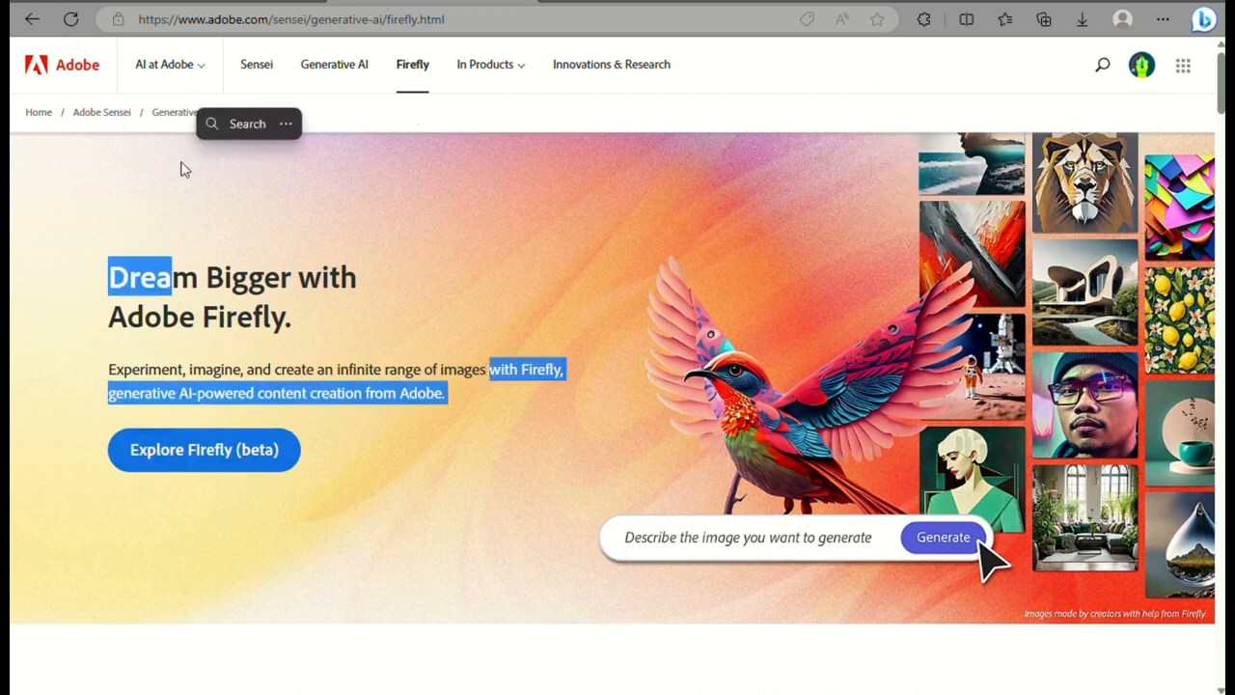
pyautogui.click(230, 469)
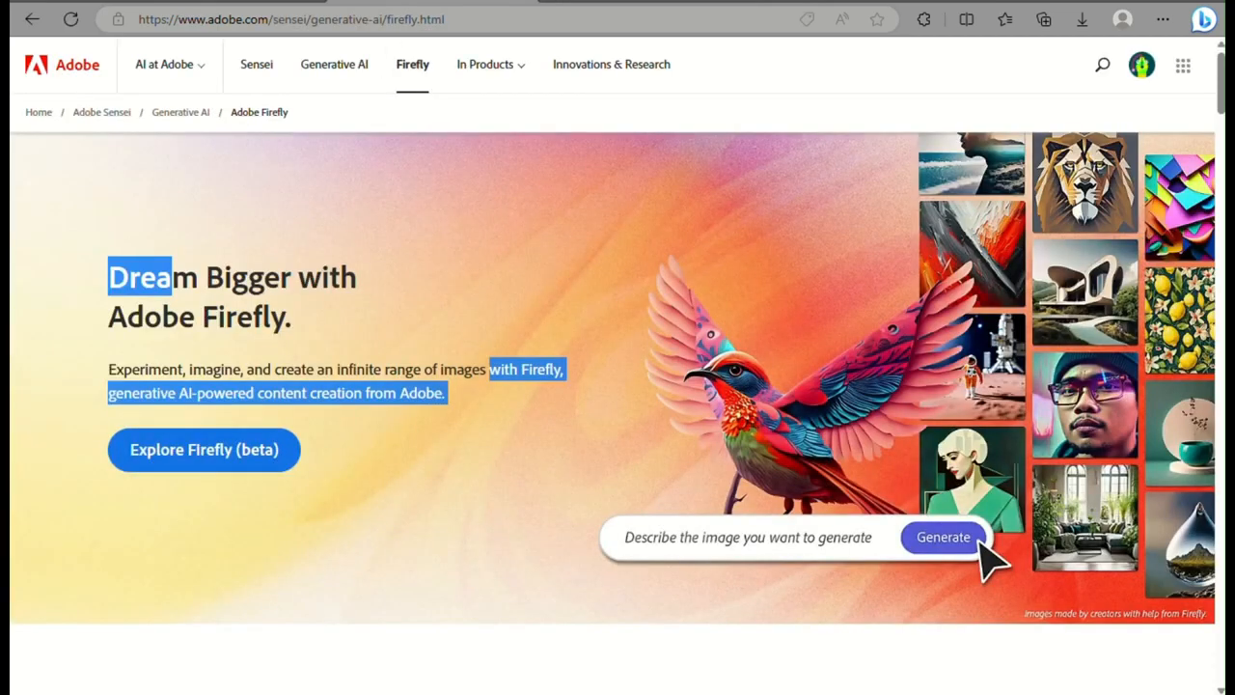
# Look through the generative features on the Adobe Firefly landing page, from Text to image through Extend image
pyautogui.scroll(-5, 622, 386)
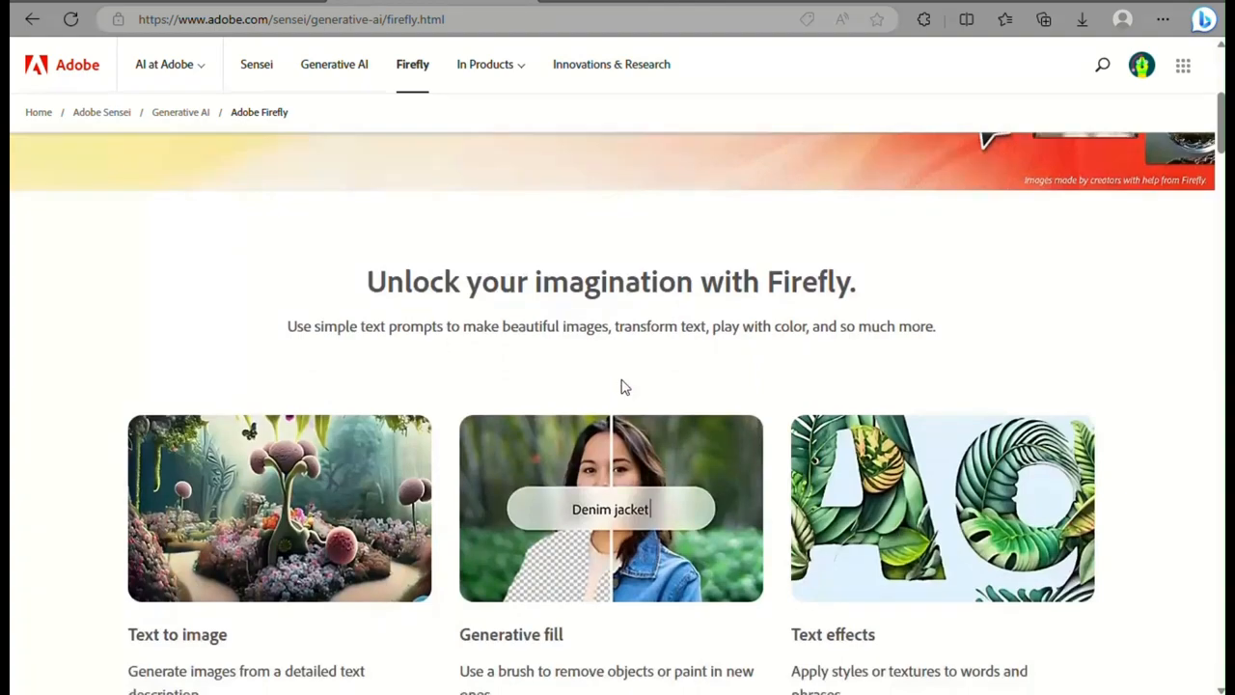
pyautogui.scroll(-3, 621, 386)
pyautogui.scroll(3, 621, 386)
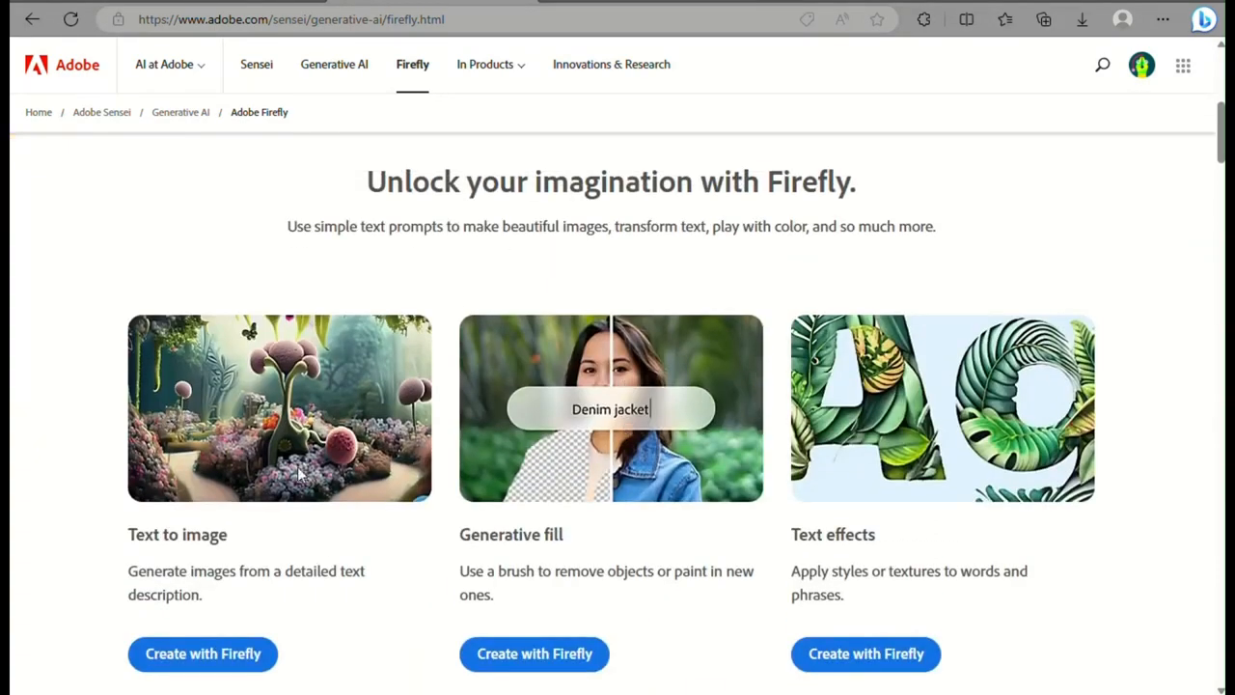
pyautogui.scroll(-3, 299, 501)
pyautogui.scroll(2, 300, 532)
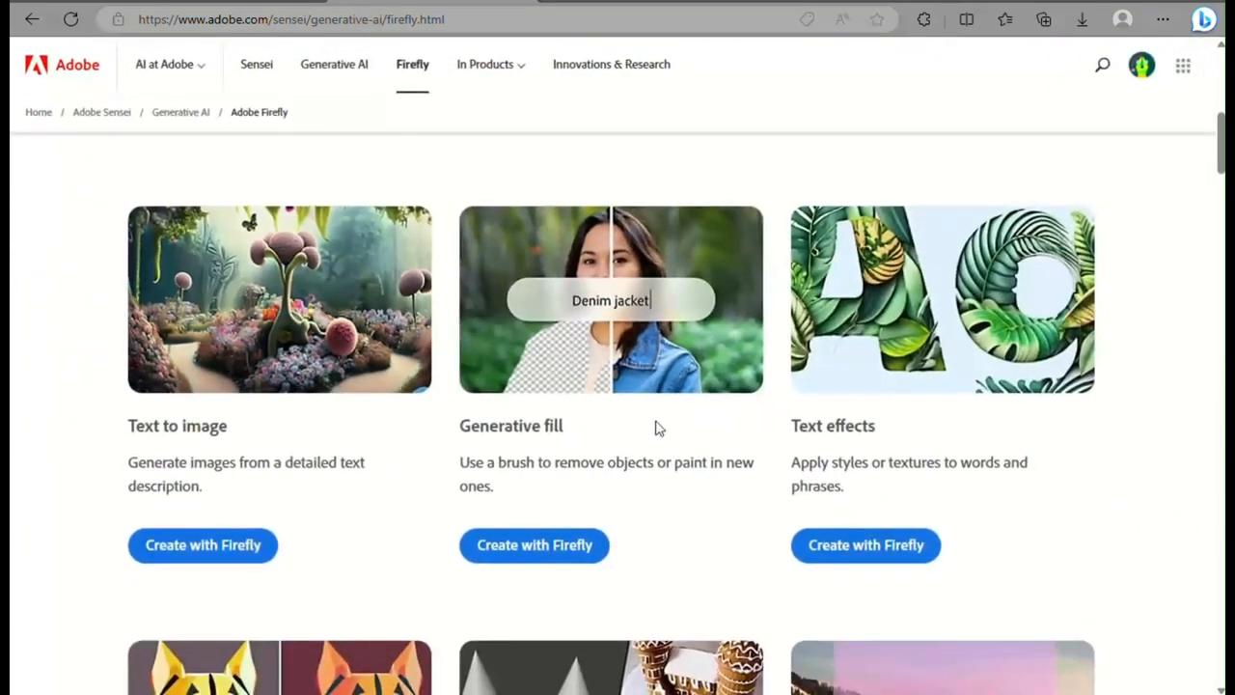
pyautogui.scroll(3, 567, 458)
pyautogui.scroll(-3, 567, 458)
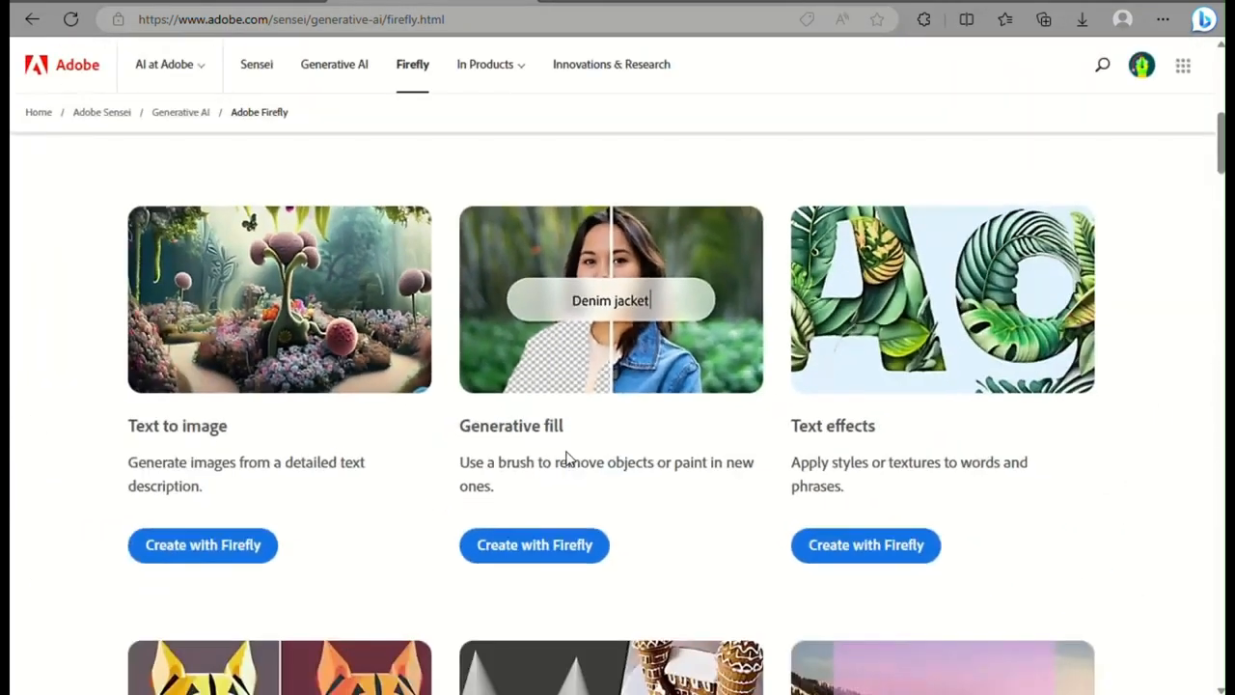
pyautogui.scroll(4, 918, 451)
pyautogui.scroll(-4, 919, 450)
pyautogui.scroll(-3, 441, 469)
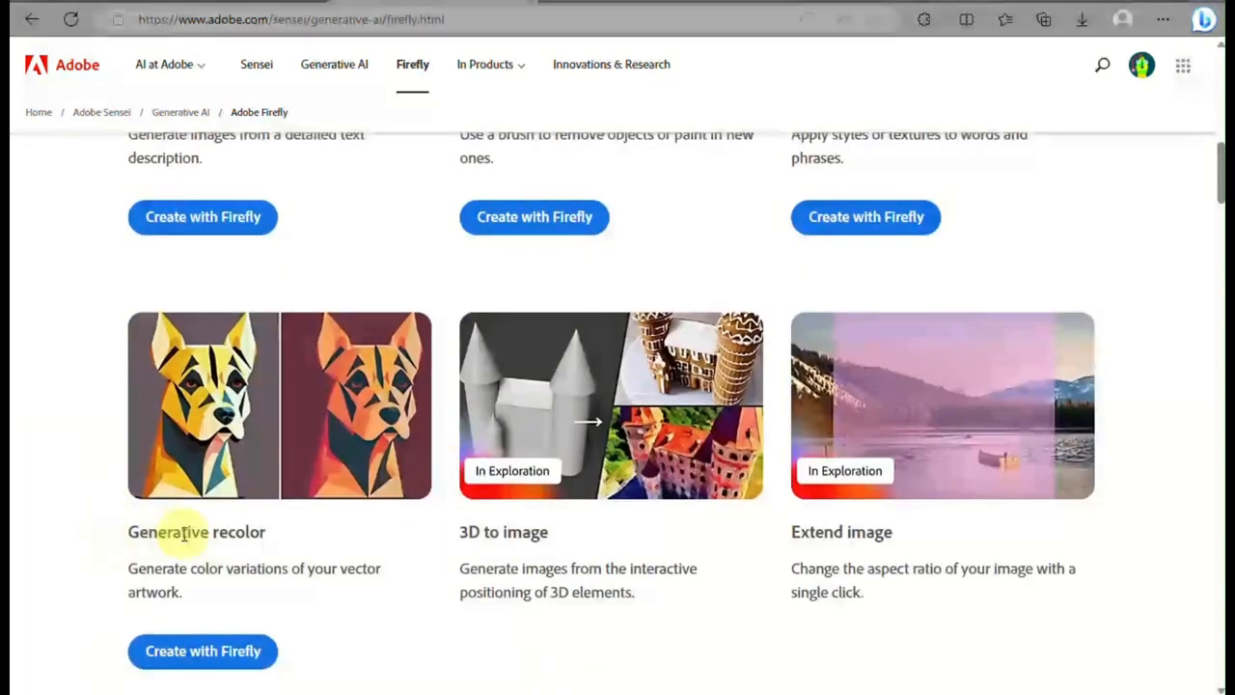
pyautogui.scroll(3, 171, 454)
pyautogui.scroll(-3, 109, 685)
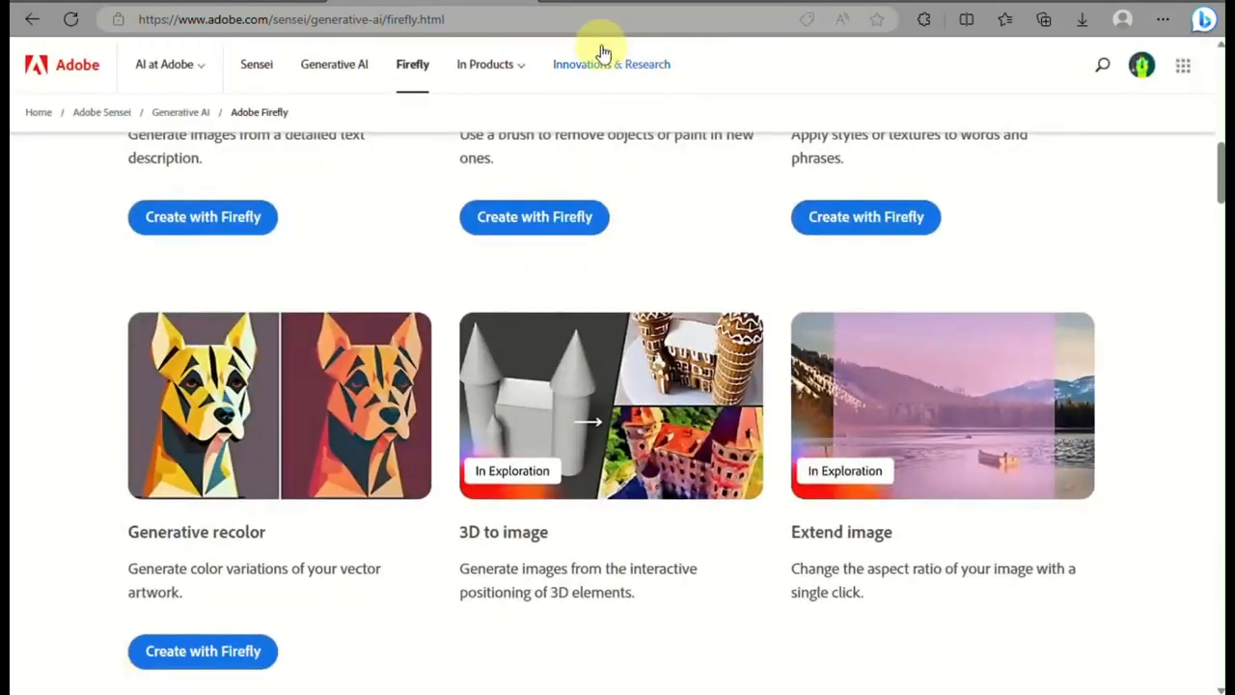
# Compare the Firefly beta home page with the landing page, examining its generative tools and the inspiration gallery
pyautogui.click(643, 3)
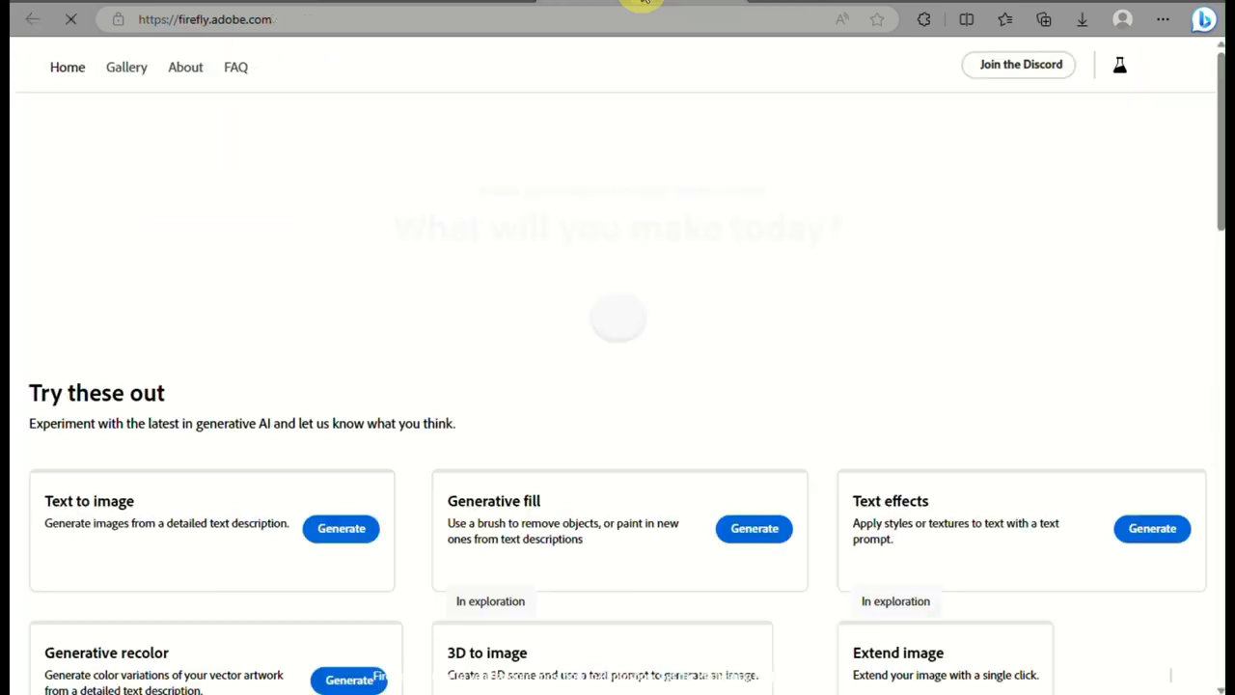
pyautogui.write('painting of')
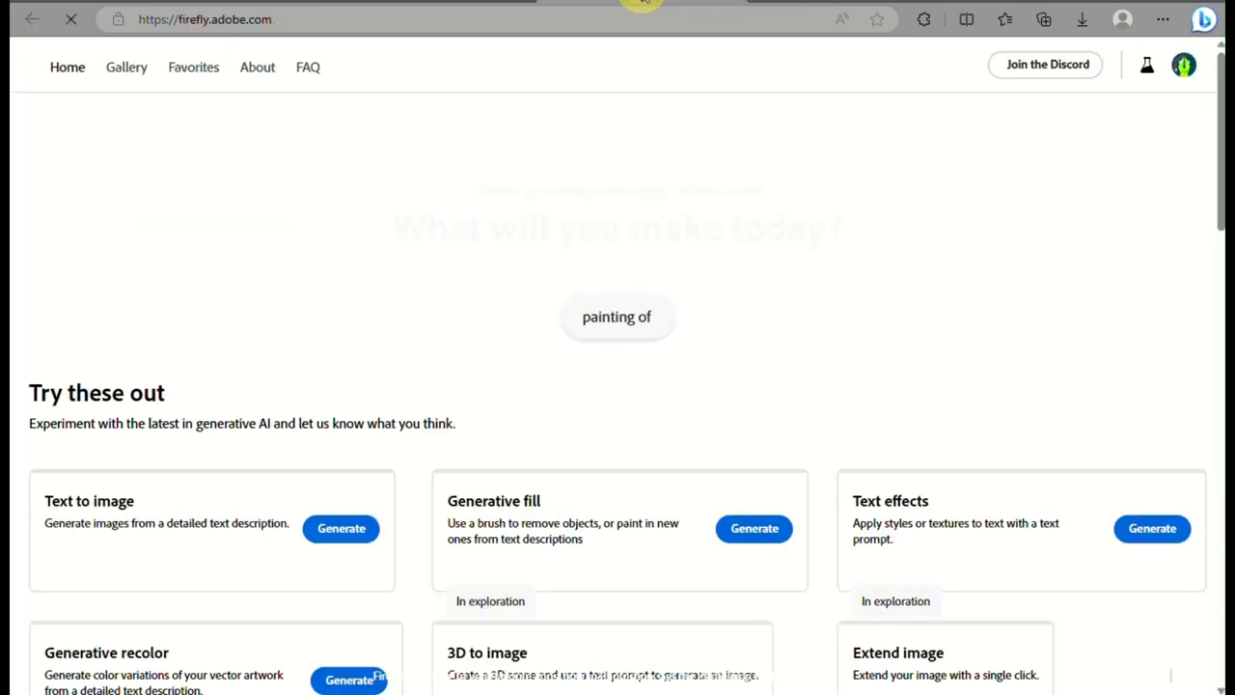
pyautogui.write(' mountains and')
pyautogui.click(490, 3)
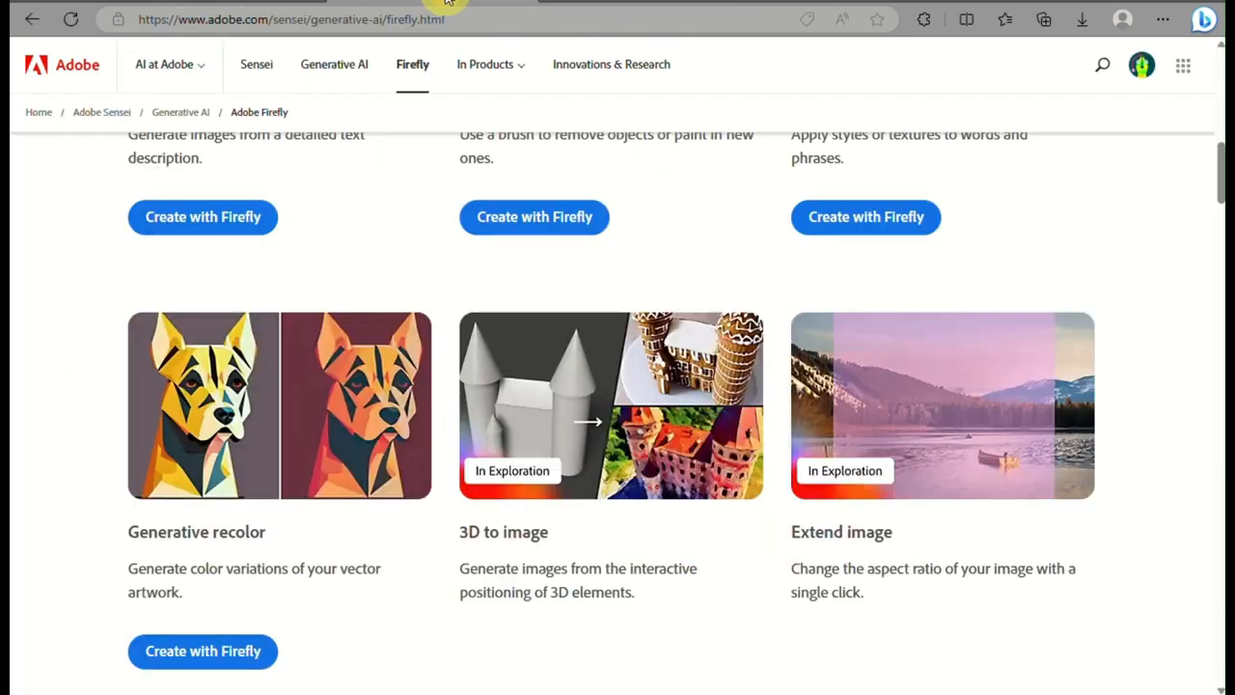
pyautogui.scroll(10, 251, 262)
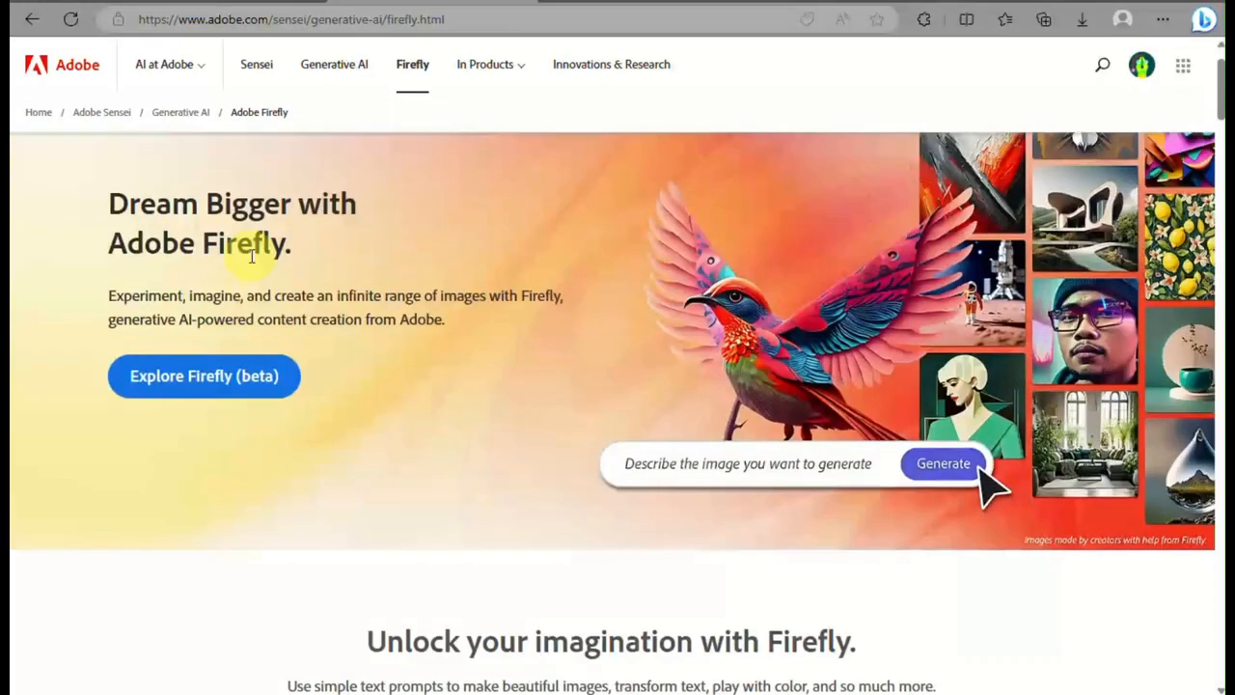
pyautogui.click(634, 3)
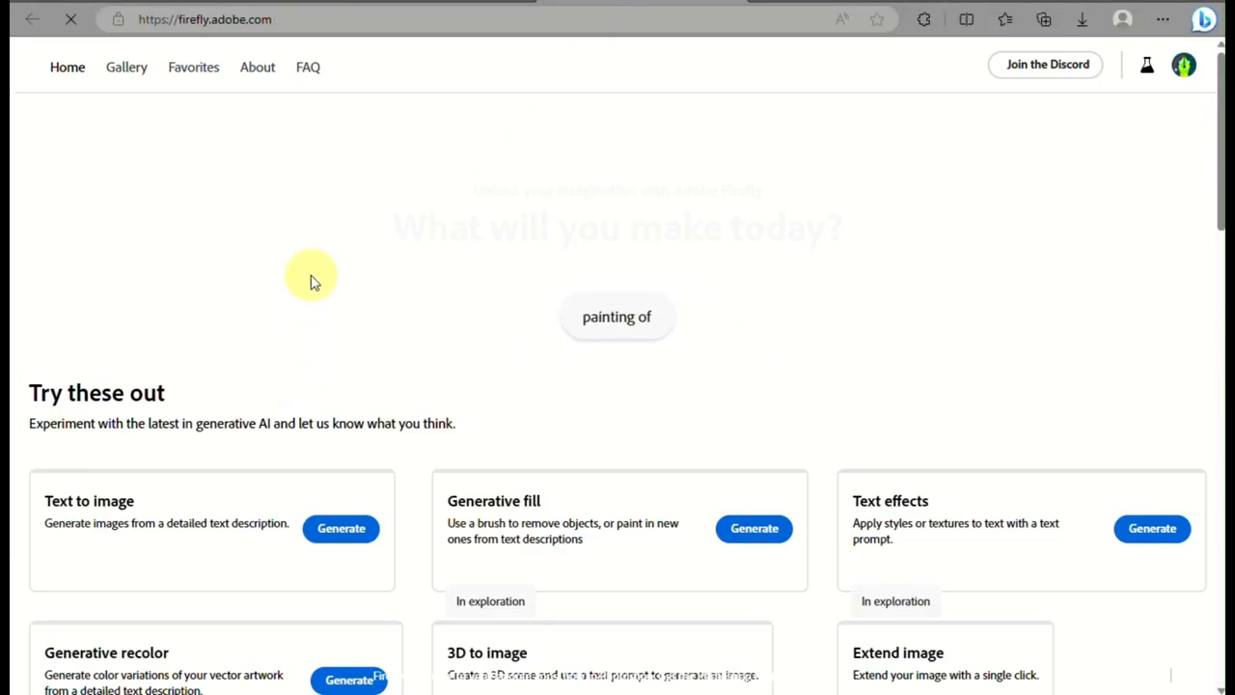
pyautogui.scroll(-3, 310, 280)
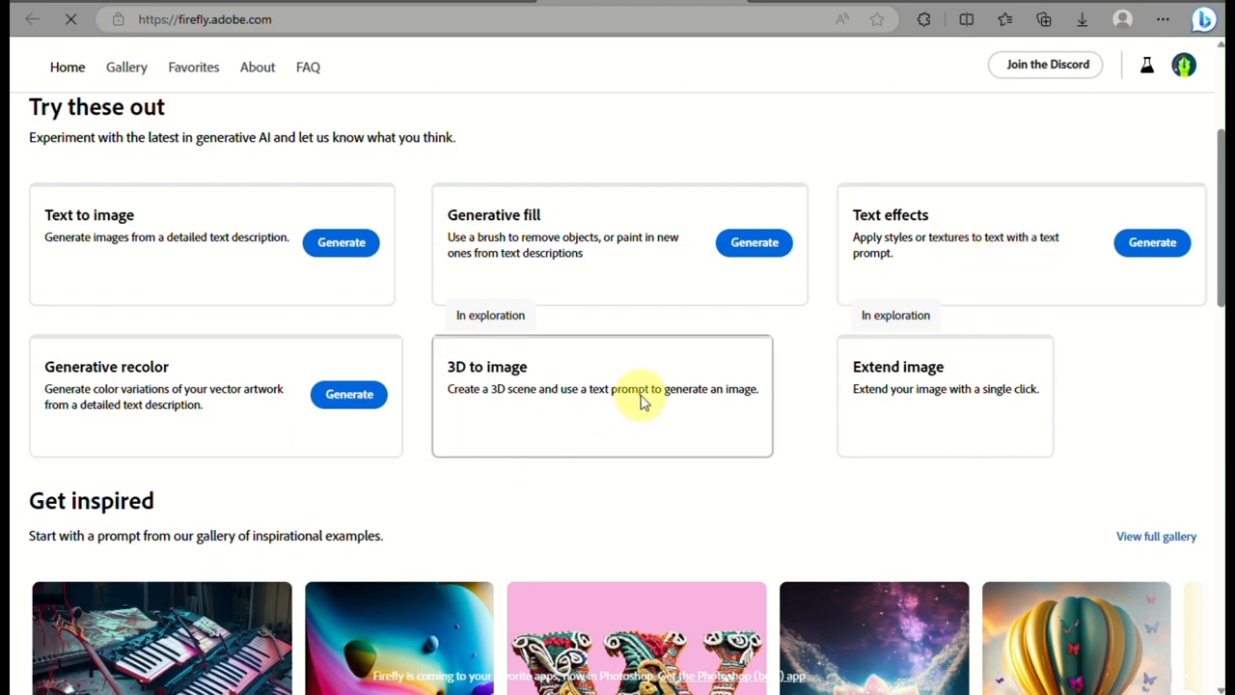
pyautogui.scroll(-4, 897, 434)
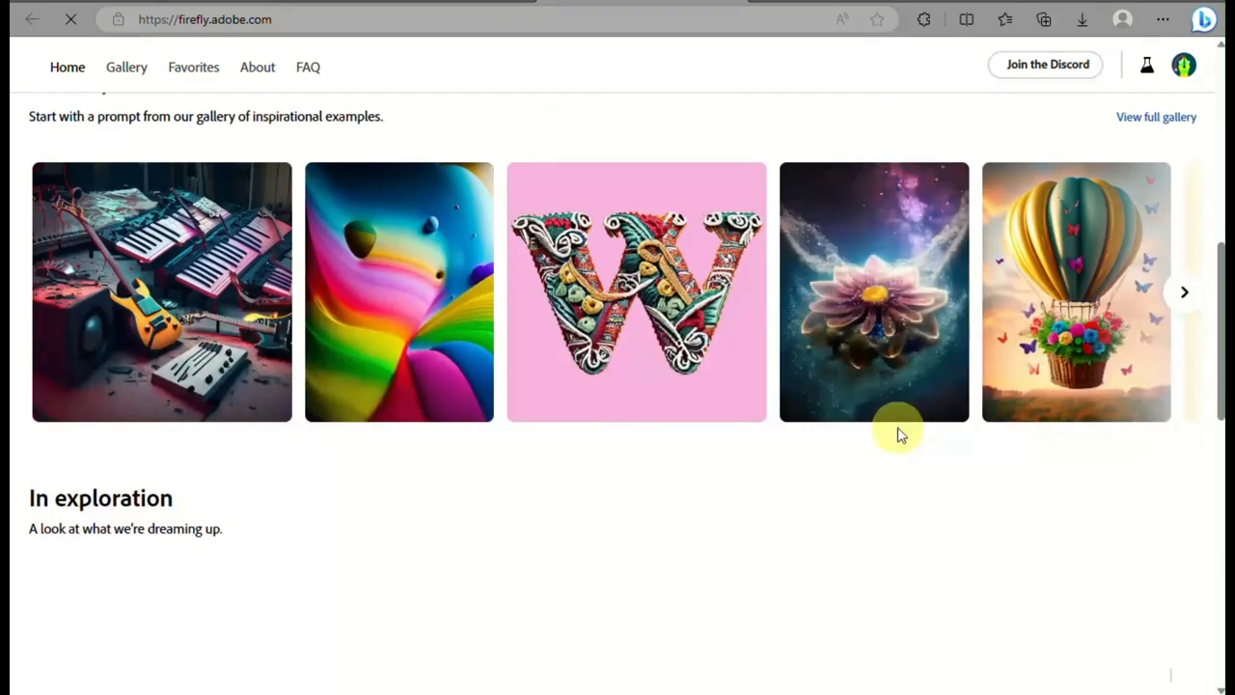
pyautogui.scroll(1, 643, 501)
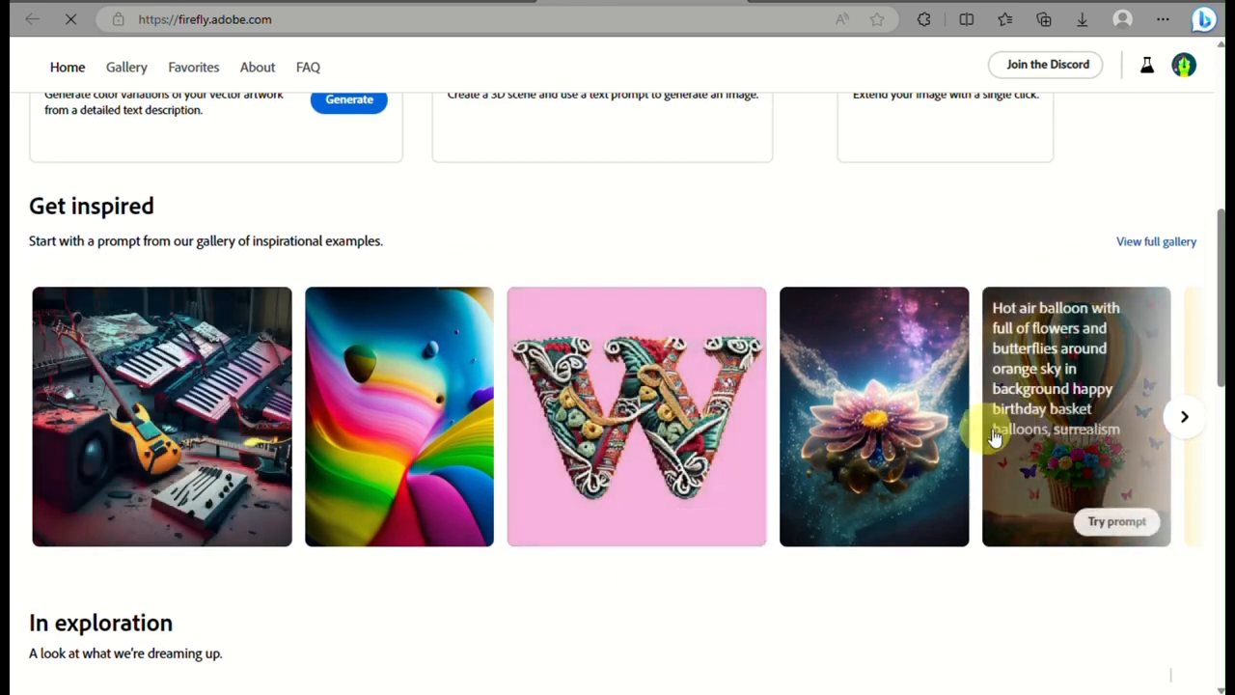
pyautogui.scroll(-4, 626, 493)
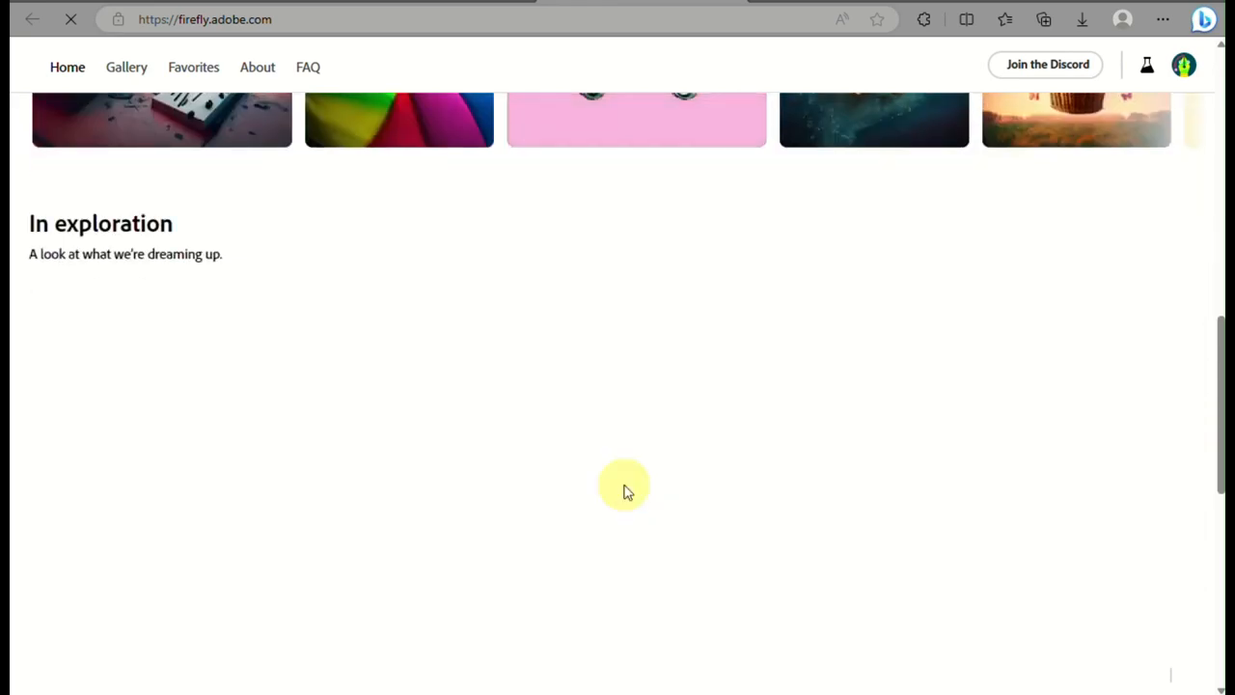
pyautogui.scroll(10, 623, 492)
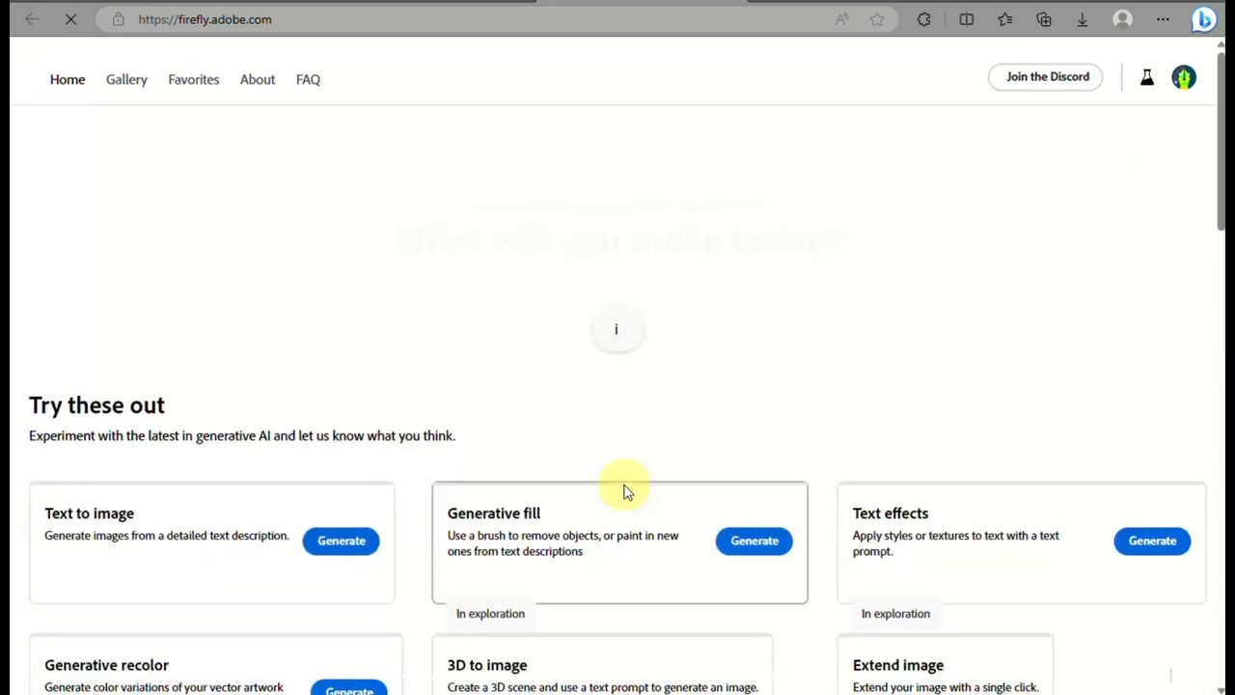
pyautogui.scroll(-3, 543, 278)
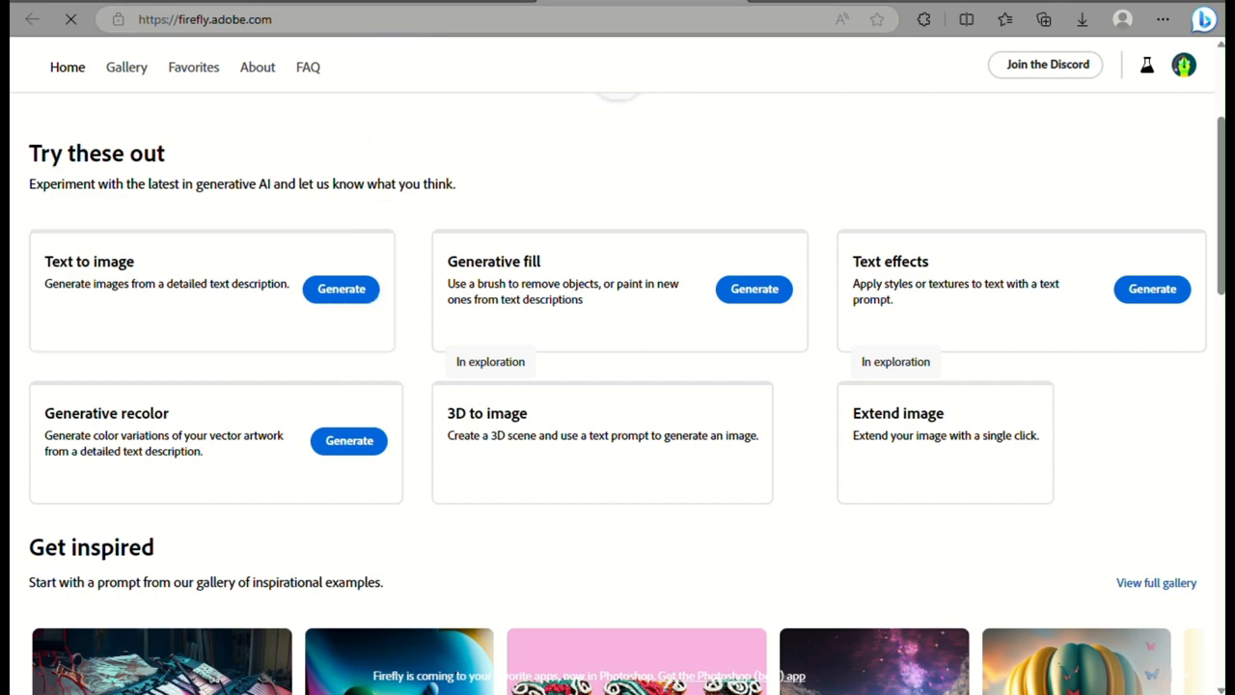
# Open the Text to image generator from its entry on the Adobe Firefly landing page
pyautogui.click(407, 1)
pyautogui.scroll(-6, 251, 457)
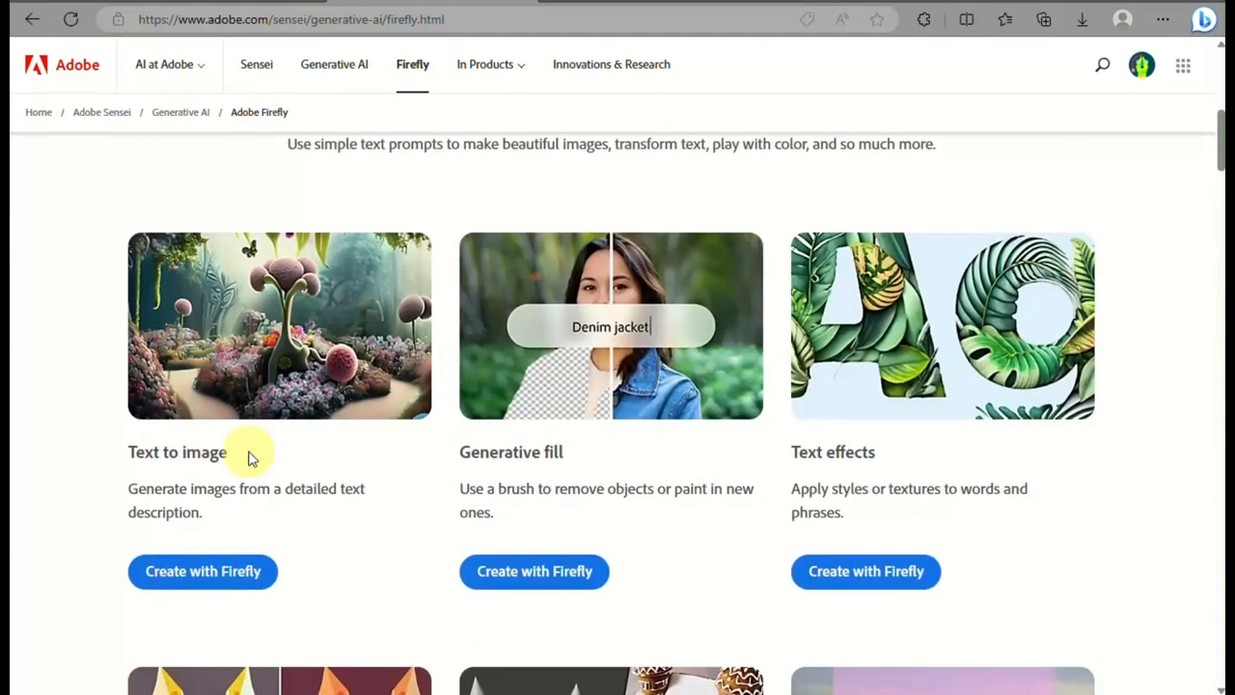
pyautogui.click(204, 575)
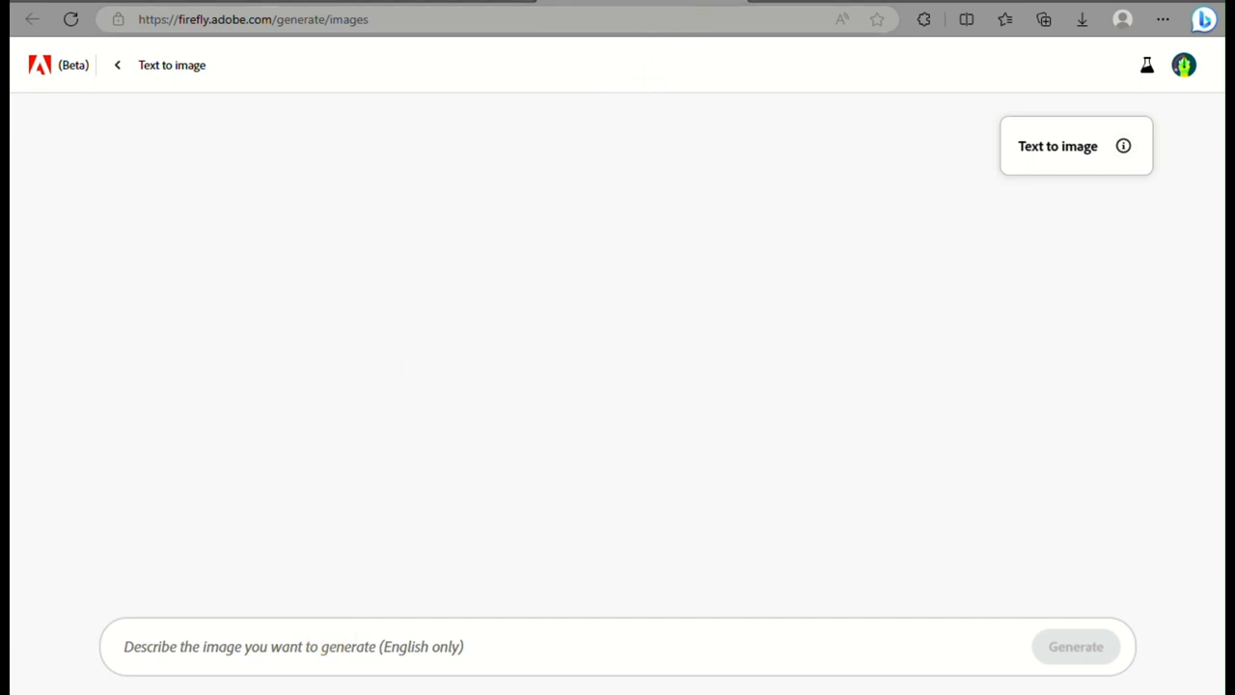
# Return to the Adobe Firefly landing page and look over its features, creator benefits and frequently asked questions
pyautogui.click(463, 2)
pyautogui.scroll(-3, 574, 236)
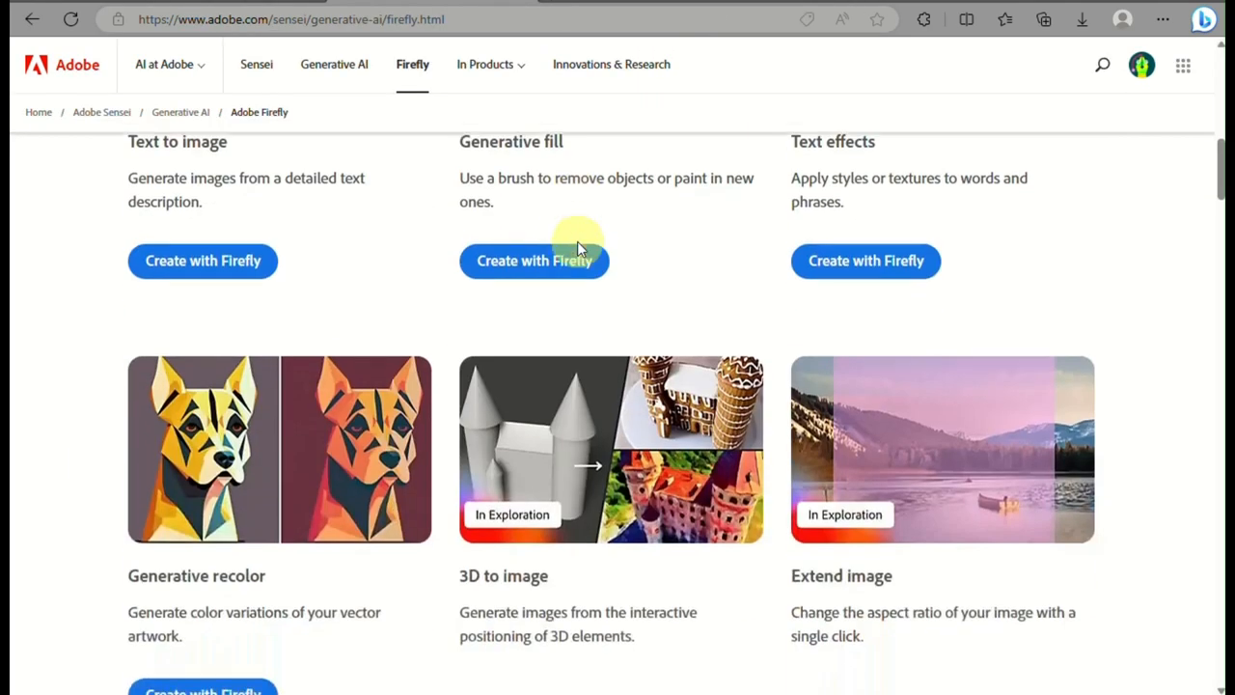
pyautogui.scroll(-10, 577, 241)
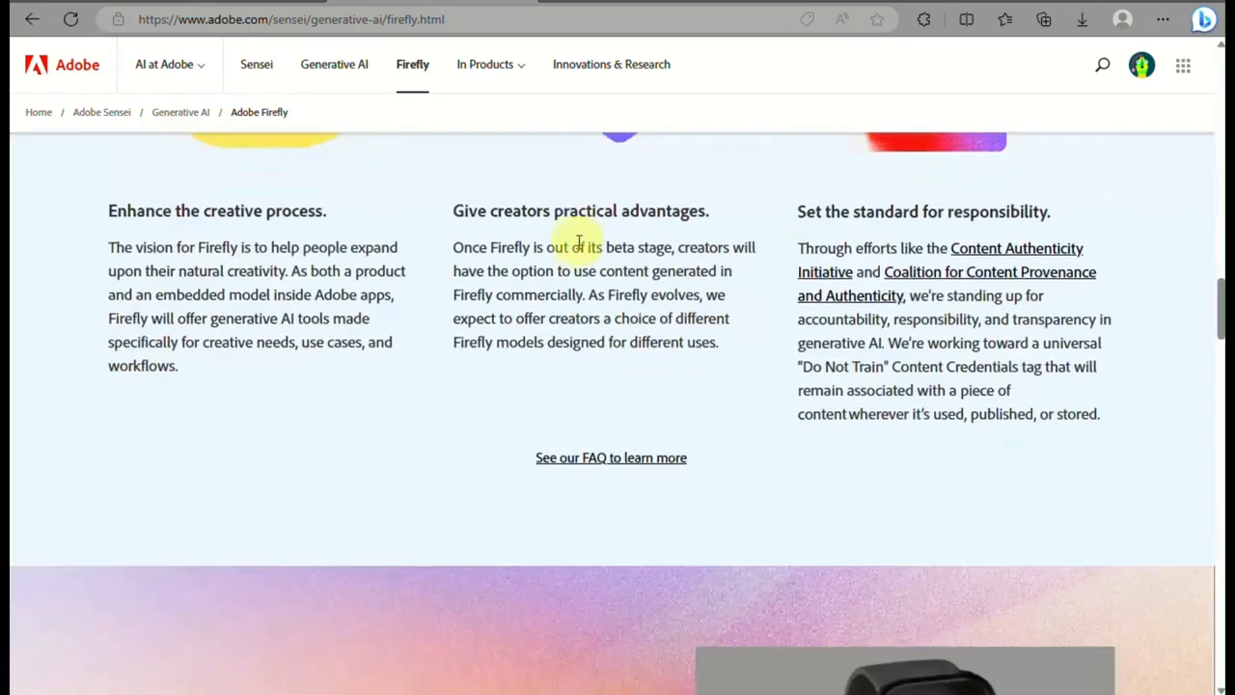
pyautogui.scroll(8, 579, 241)
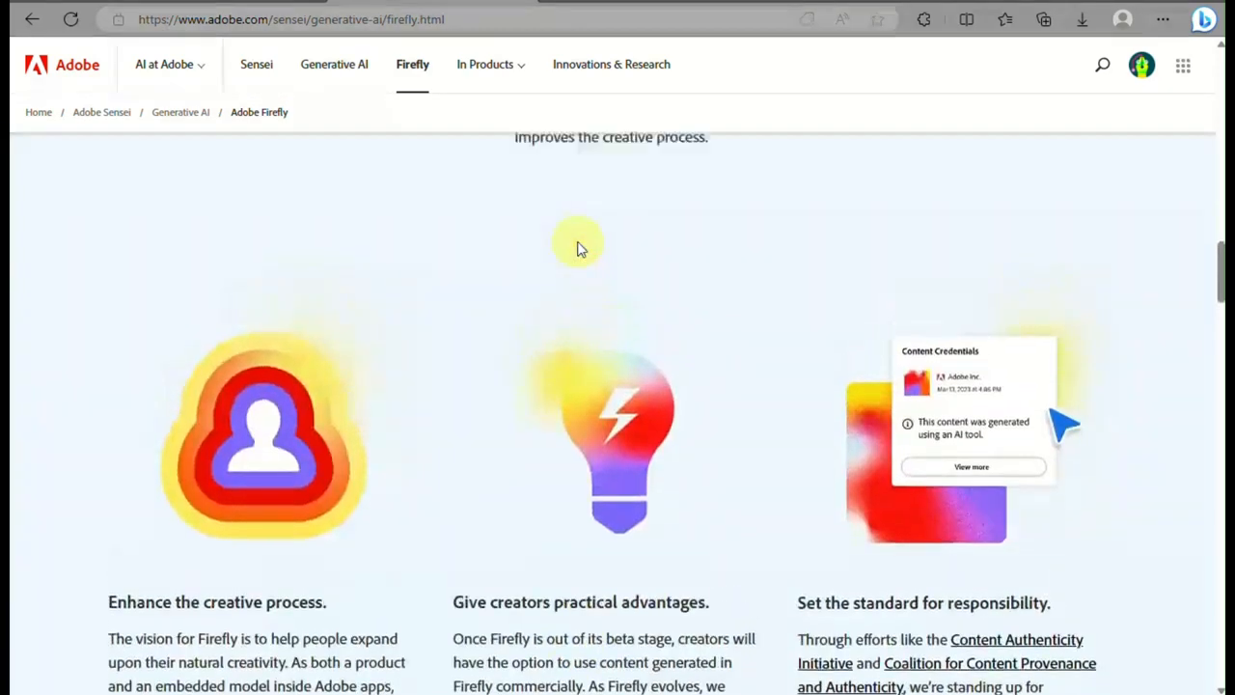
pyautogui.scroll(10, 577, 246)
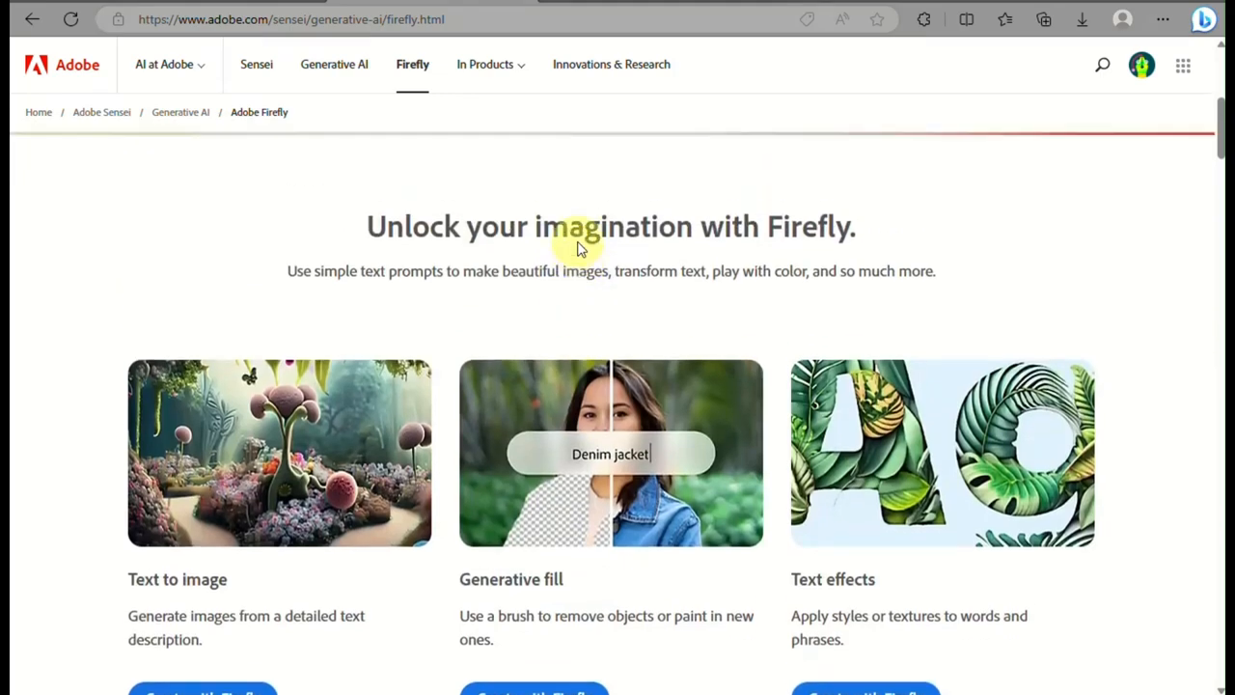
pyautogui.scroll(-15, 579, 241)
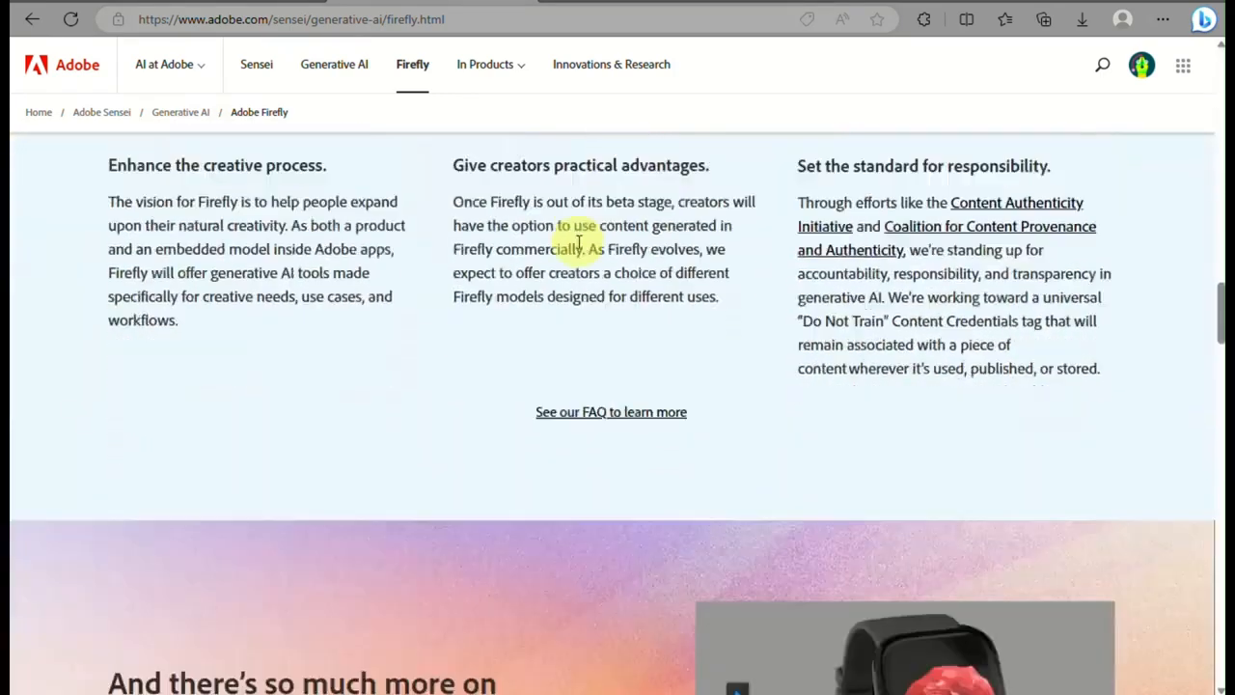
pyautogui.scroll(-10, 579, 241)
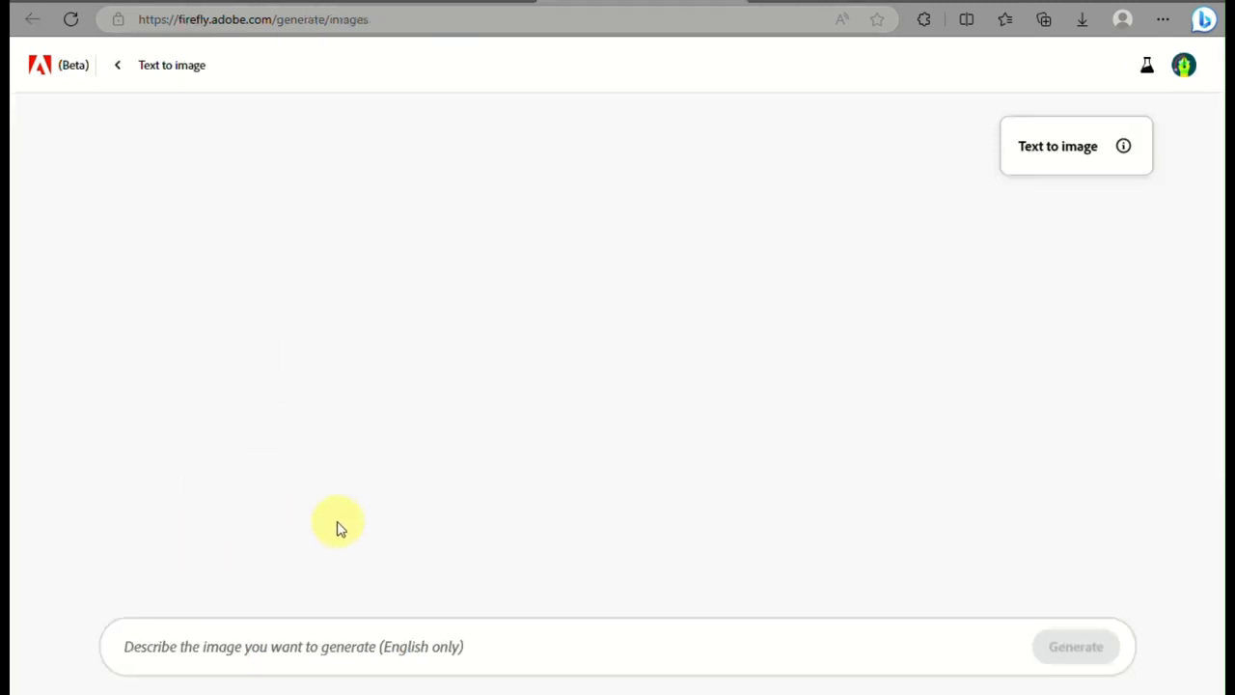
# In the Text to image generator, generate images from the prompt "dog punk with colorful fur"
pyautogui.click(296, 643)
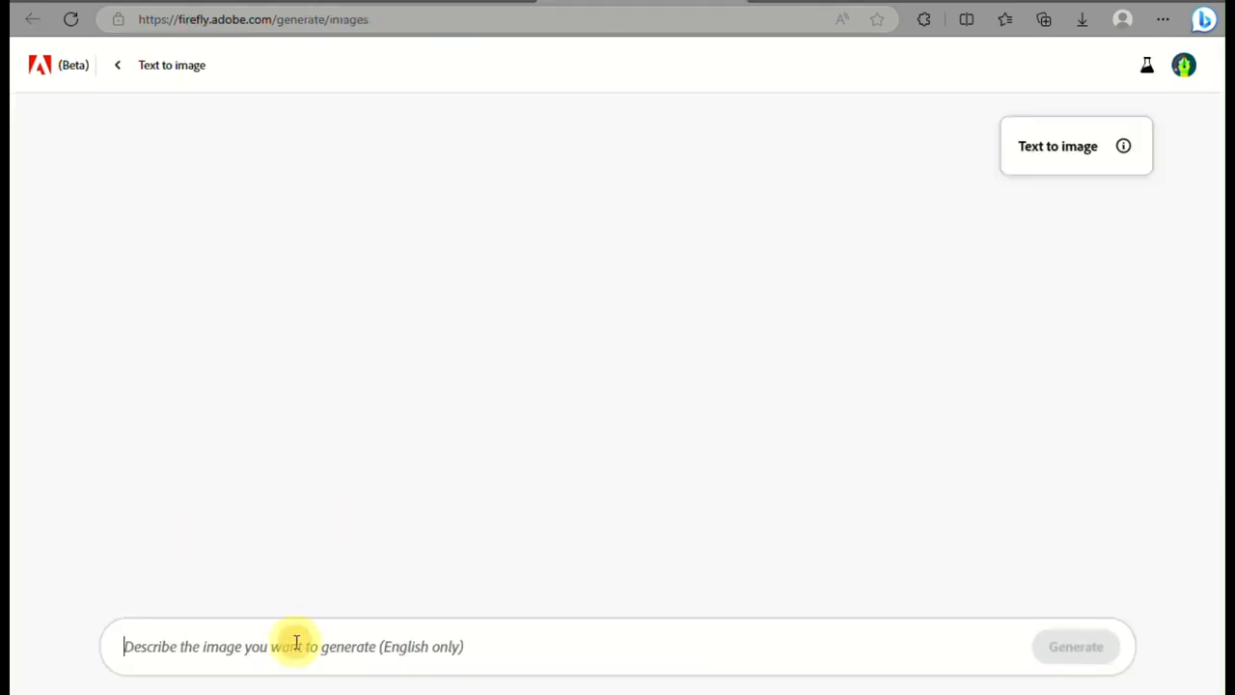
pyautogui.write('dog b')
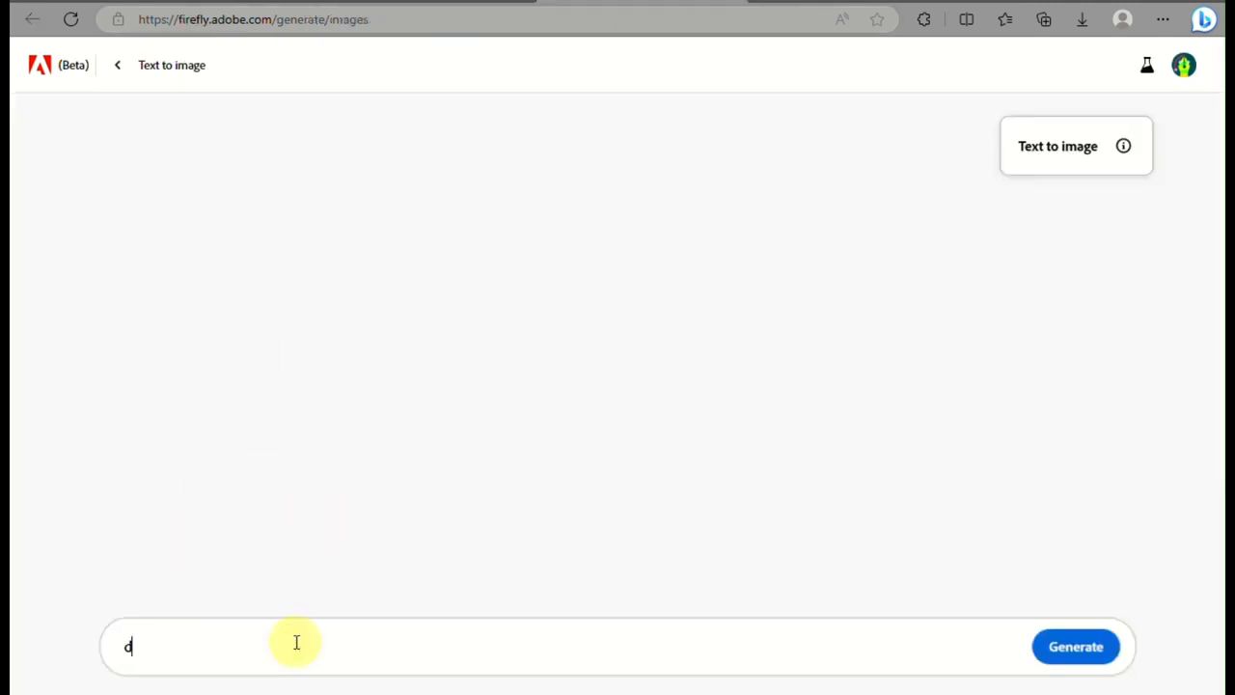
pyautogui.press('BackSpace')
pyautogui.press('BackSpace')
pyautogui.write('punk with ')
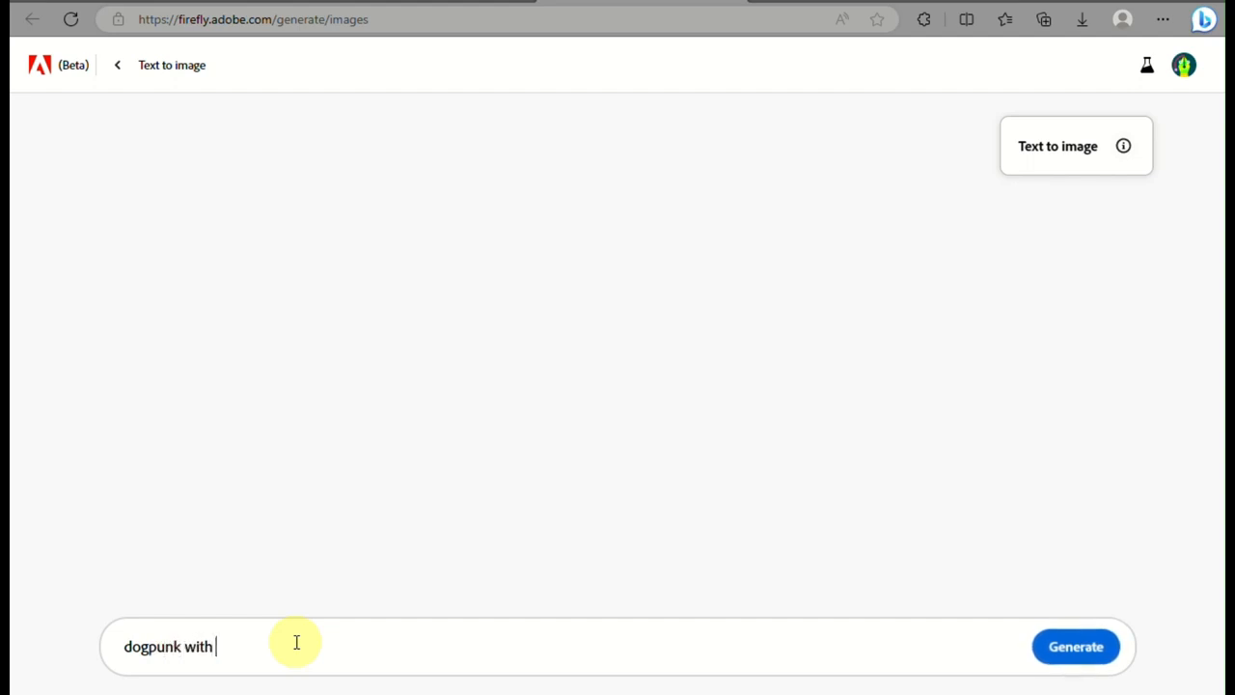
pyautogui.write('colorful fur')
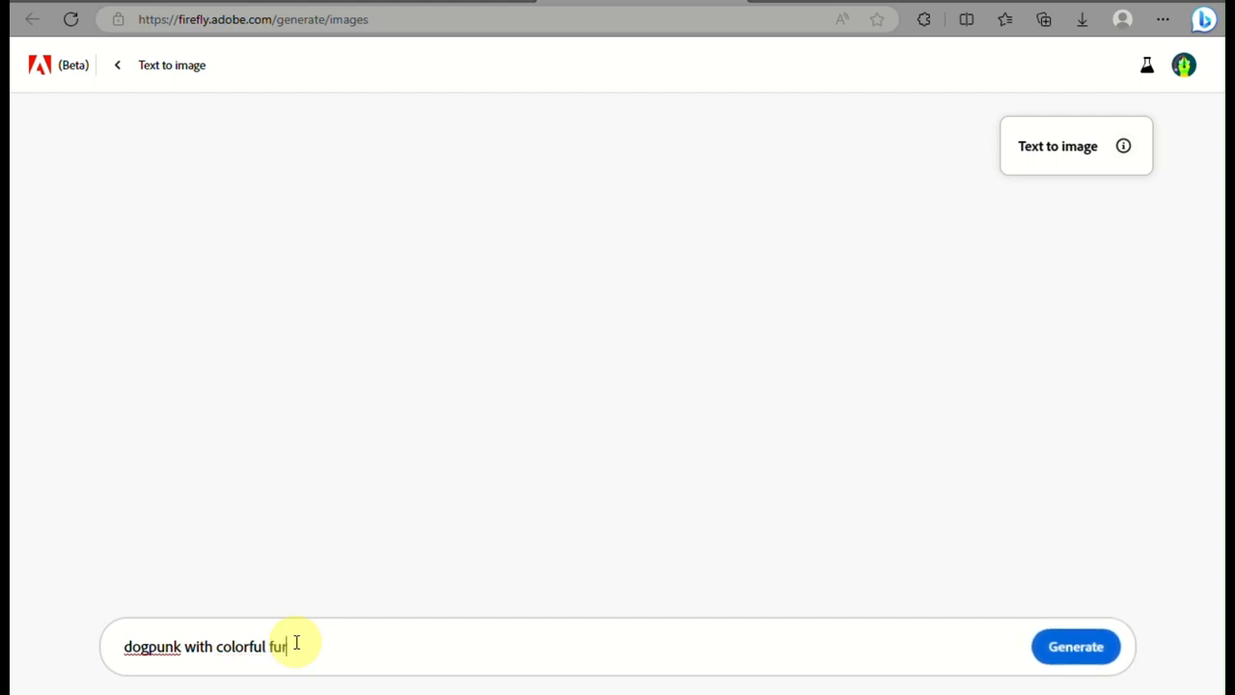
pyautogui.click(152, 648)
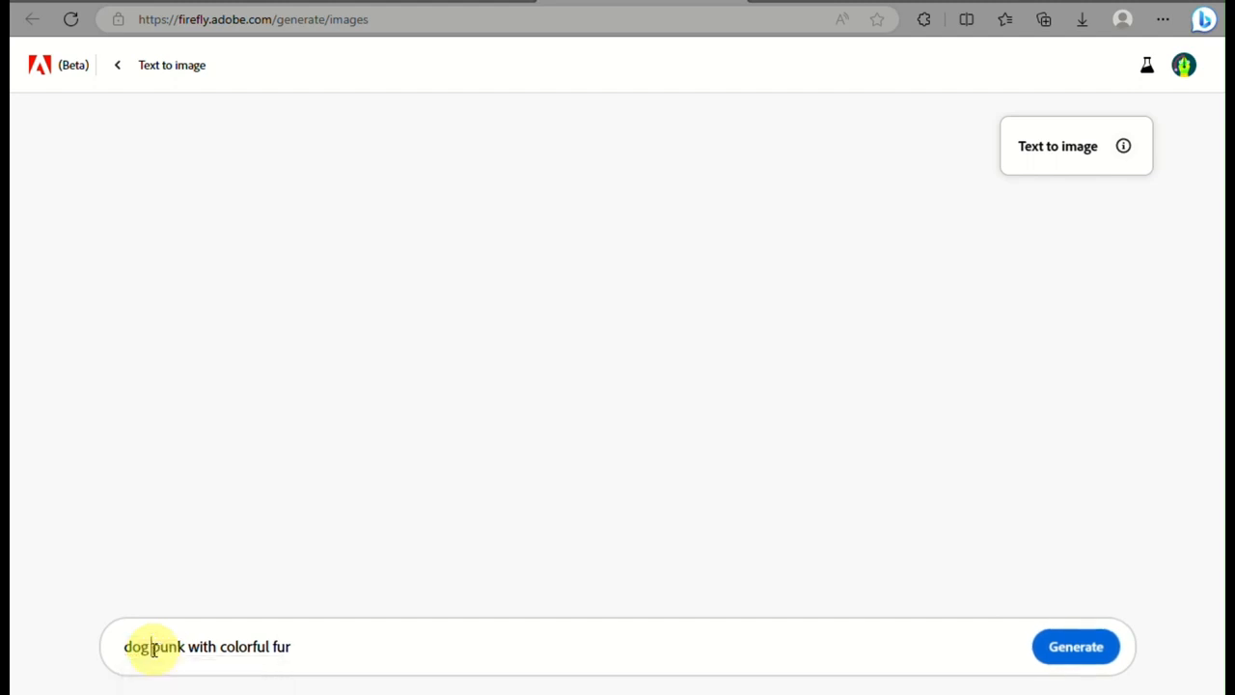
pyautogui.click(1092, 646)
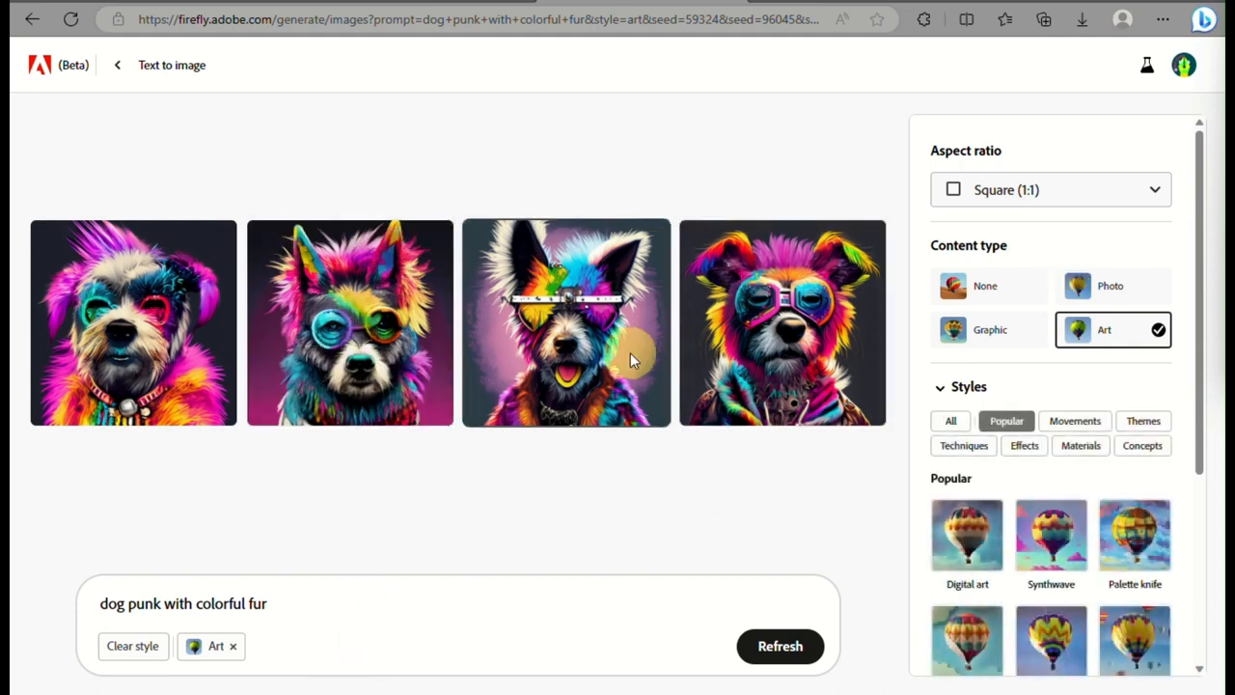
# Set the content type of the generated dog images to Photo
pyautogui.moveTo(873, 283)
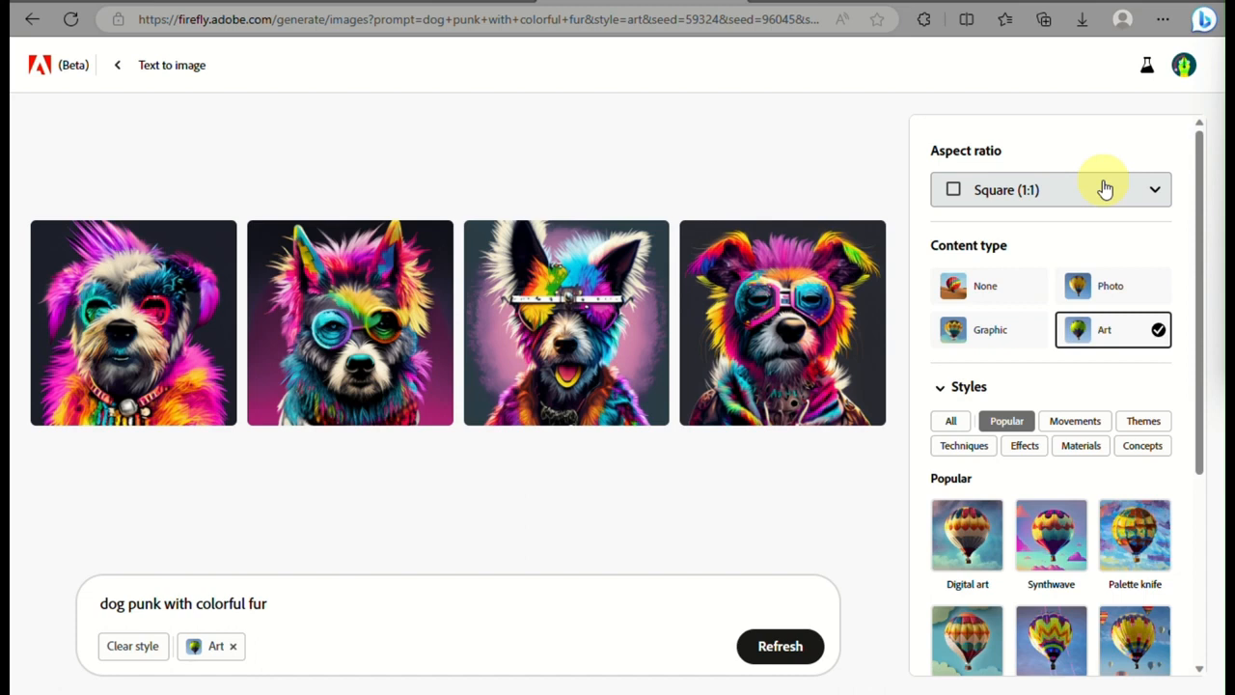
pyautogui.click(1109, 288)
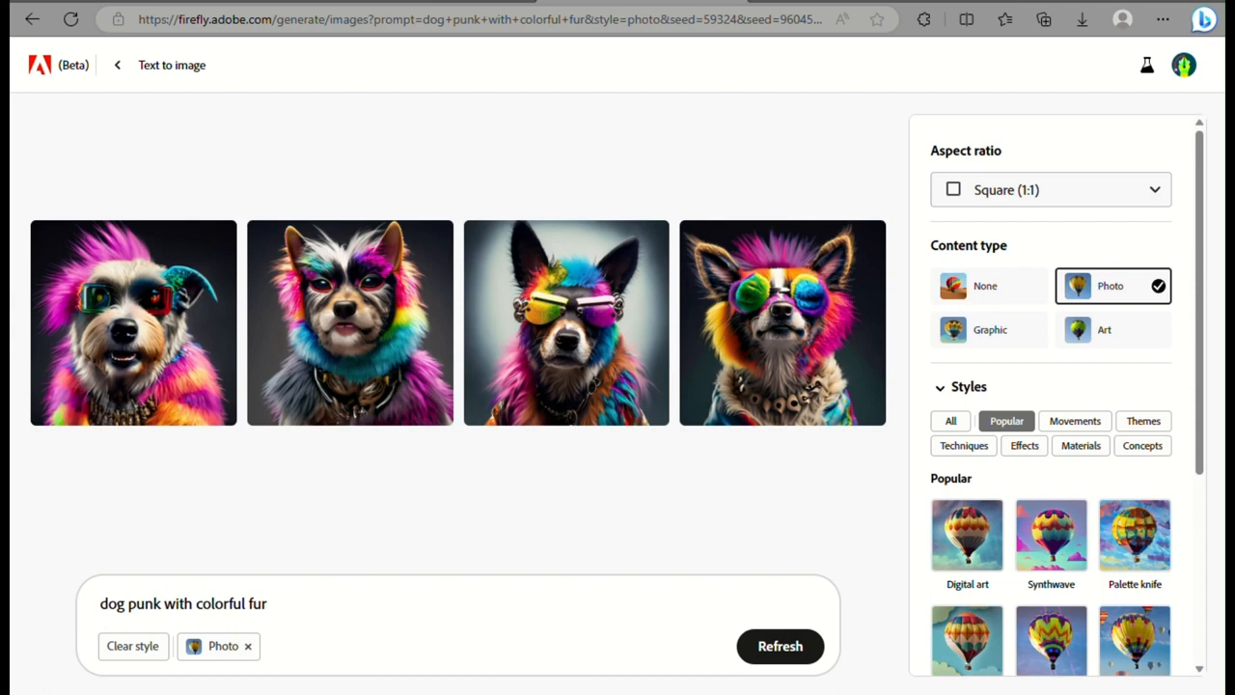
# Apply the Digital art style and the Vibrant color tone to the punk dog prompt
pyautogui.click(565, 397)
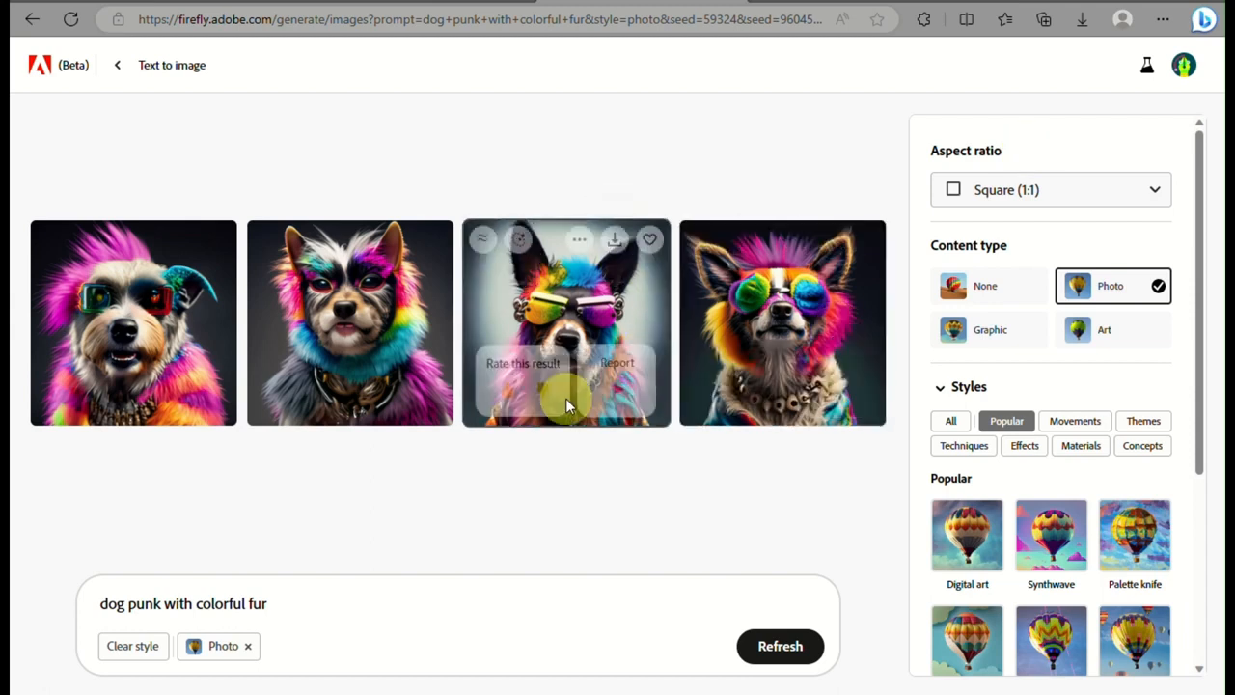
pyautogui.click(958, 530)
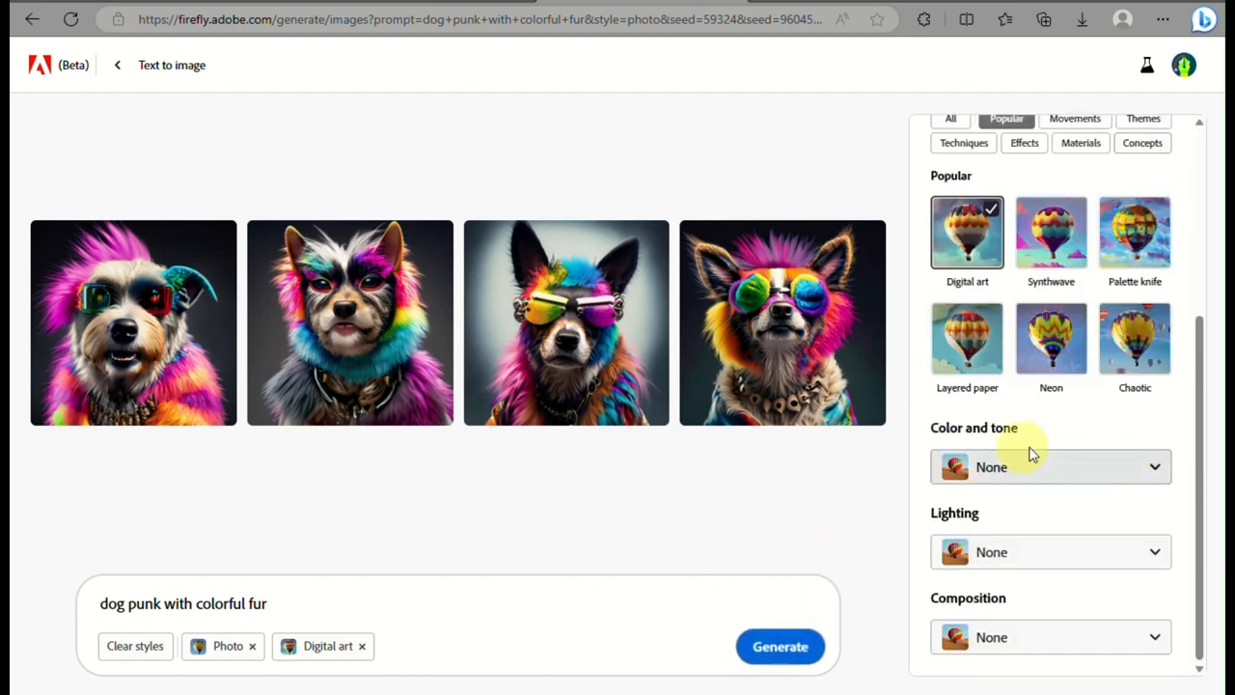
pyautogui.click(1021, 473)
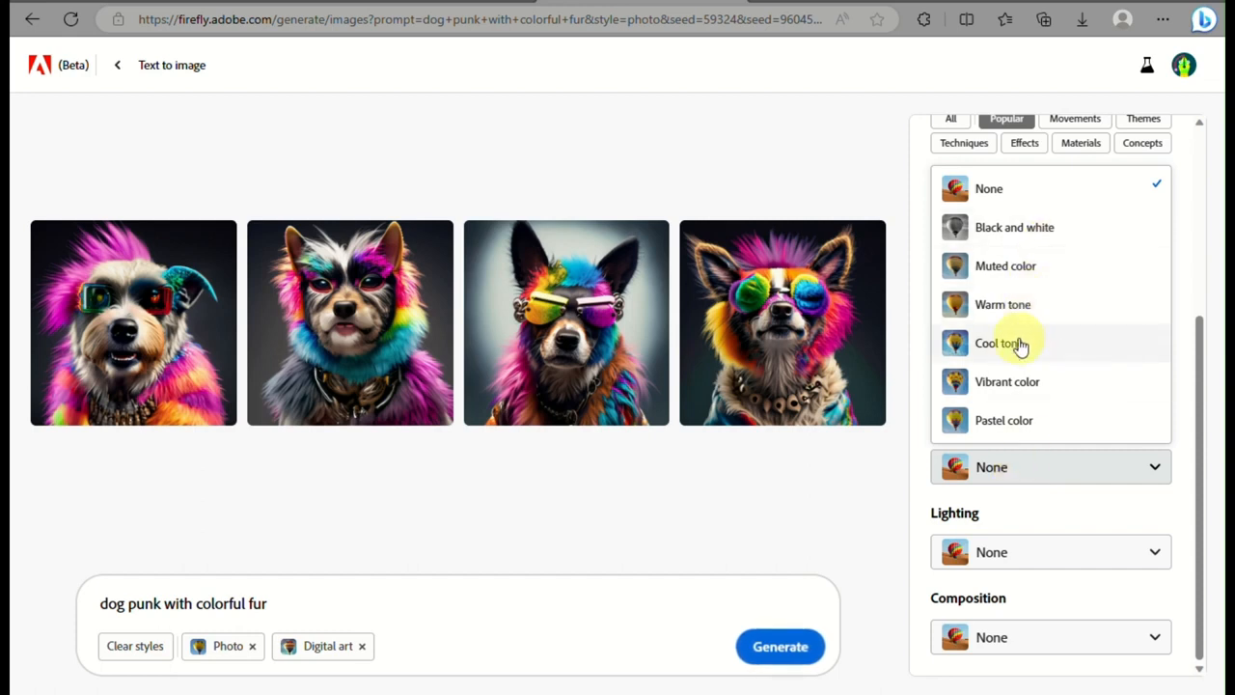
pyautogui.click(1003, 396)
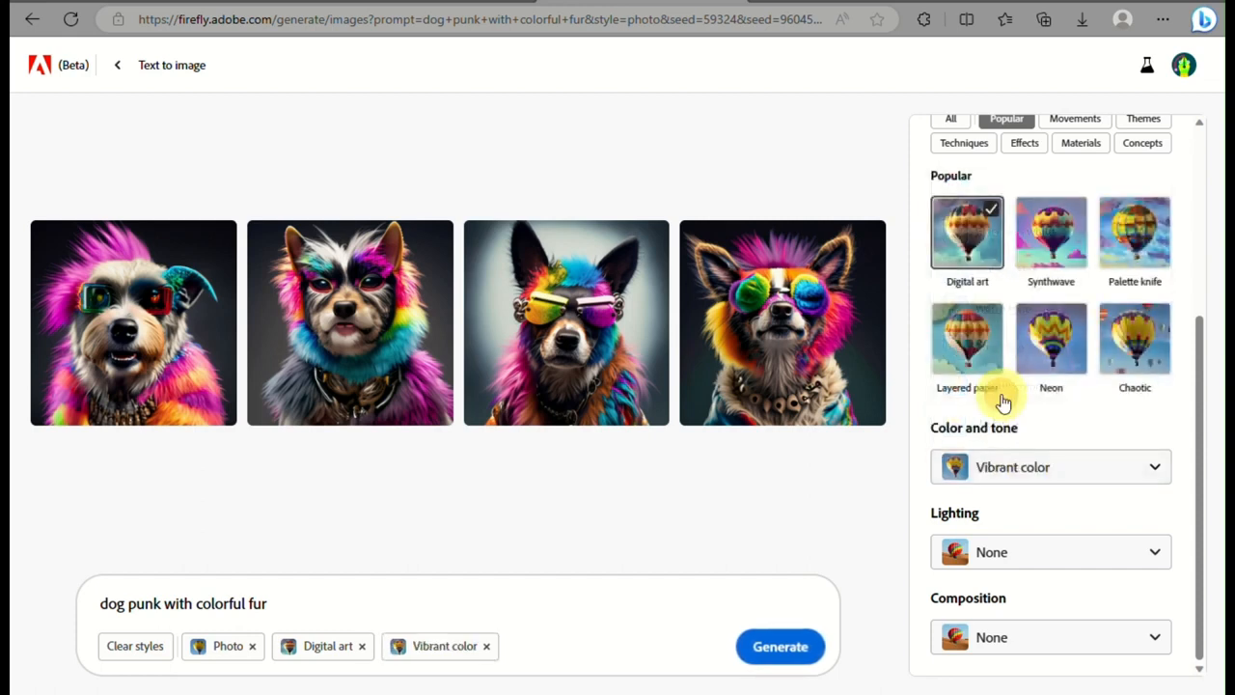
# Set the lighting to Studio lighting and the composition to Close up, and regenerate the dog images with the chosen styles
pyautogui.click(995, 568)
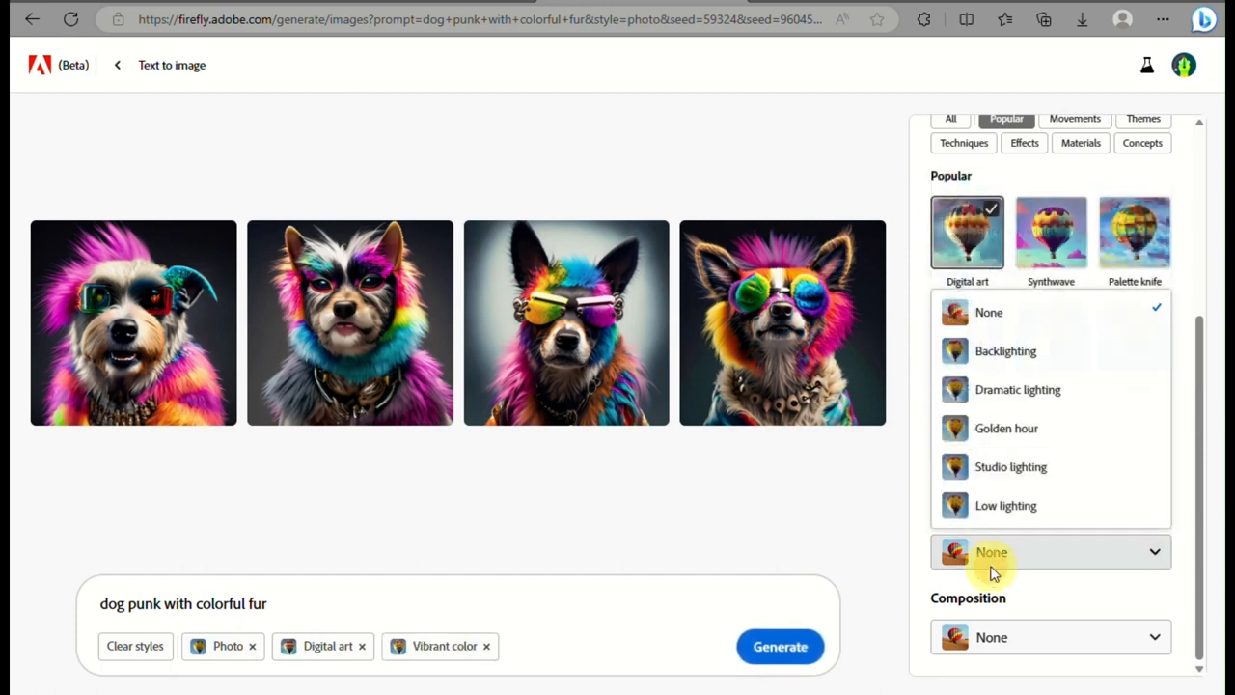
pyautogui.click(1000, 473)
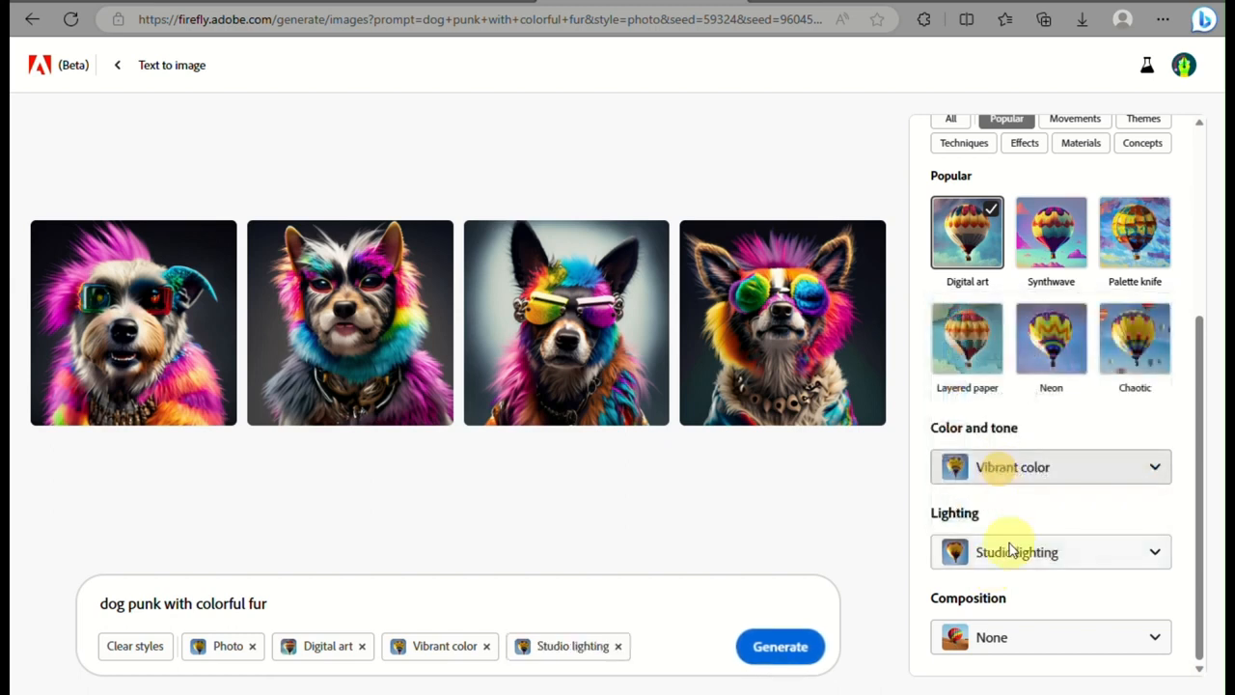
pyautogui.click(1024, 653)
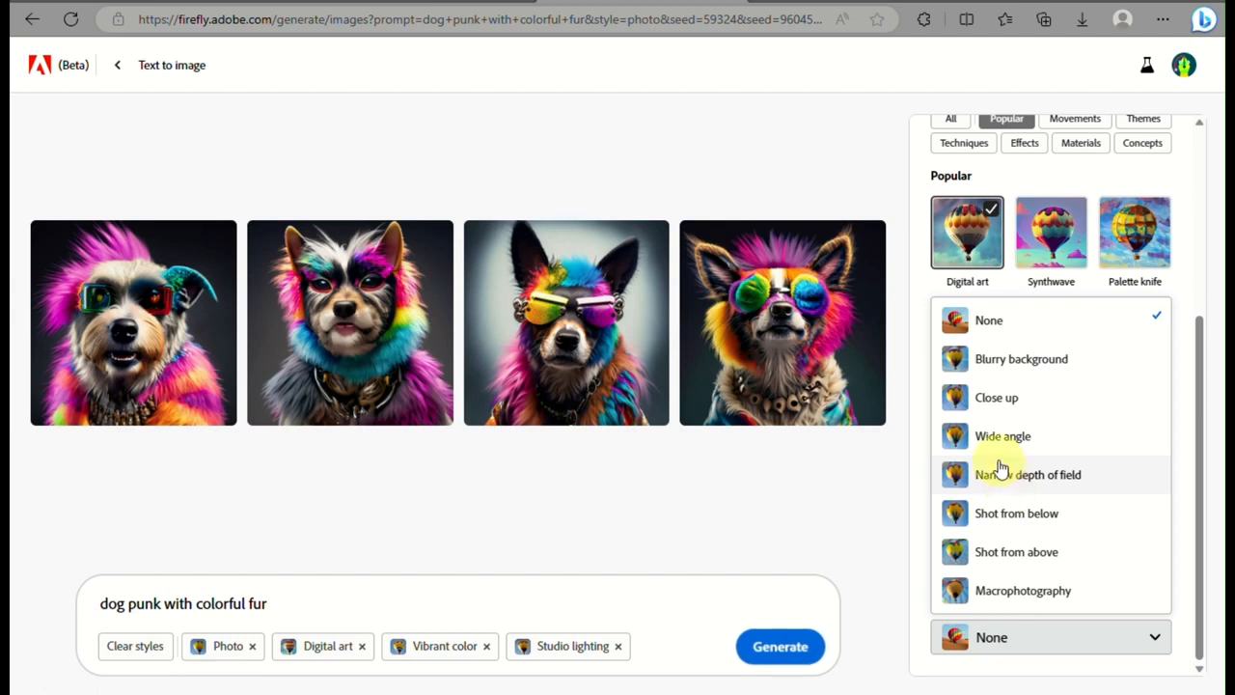
pyautogui.click(988, 403)
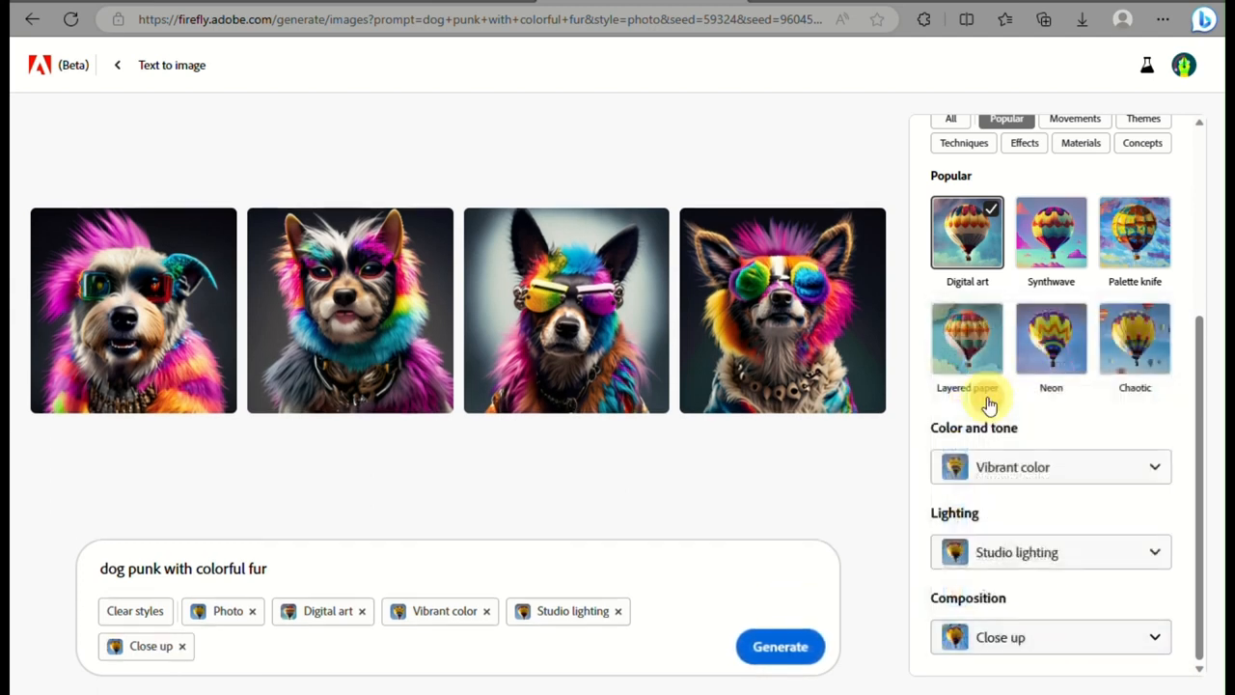
pyautogui.click(776, 648)
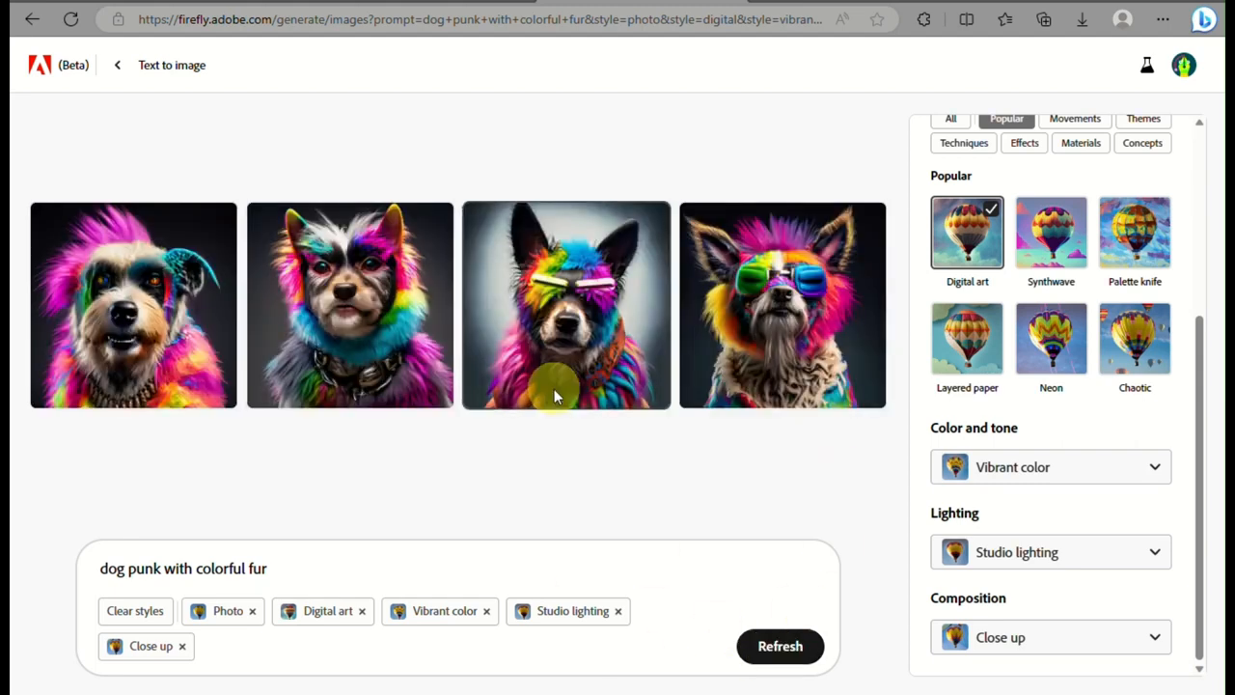
# Mark the first generated dog image as a favorite and generate images similar to it
pyautogui.moveTo(555, 391)
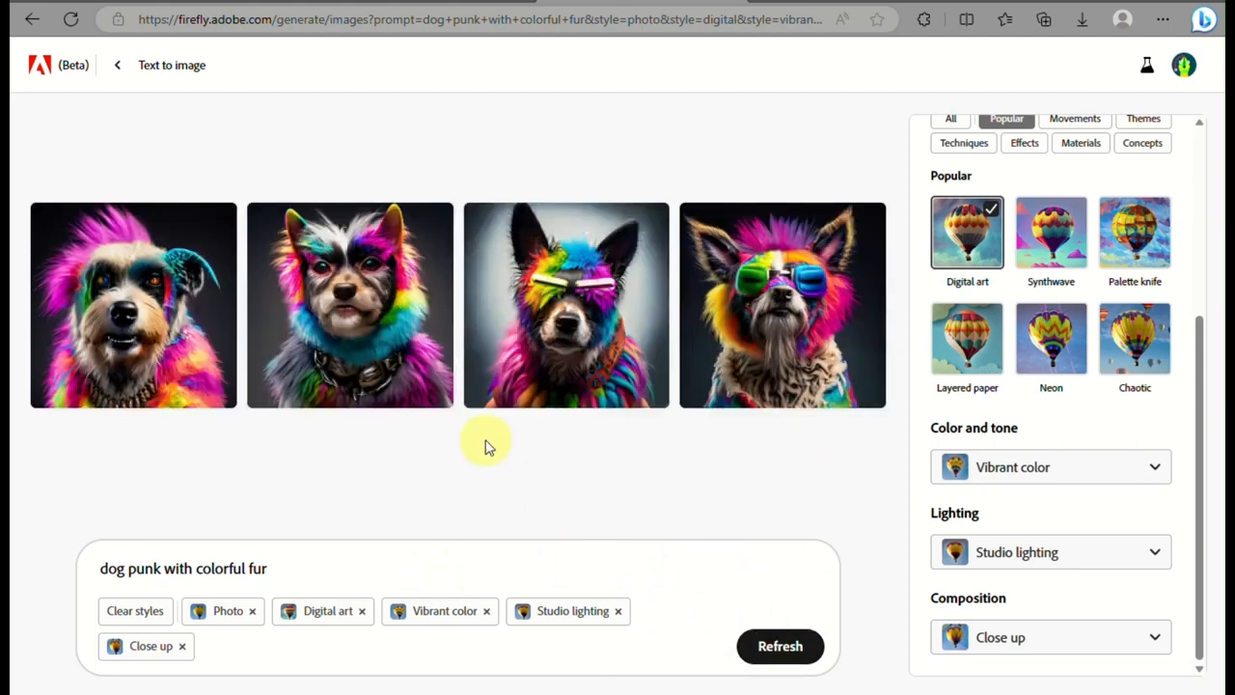
pyautogui.moveTo(83, 332)
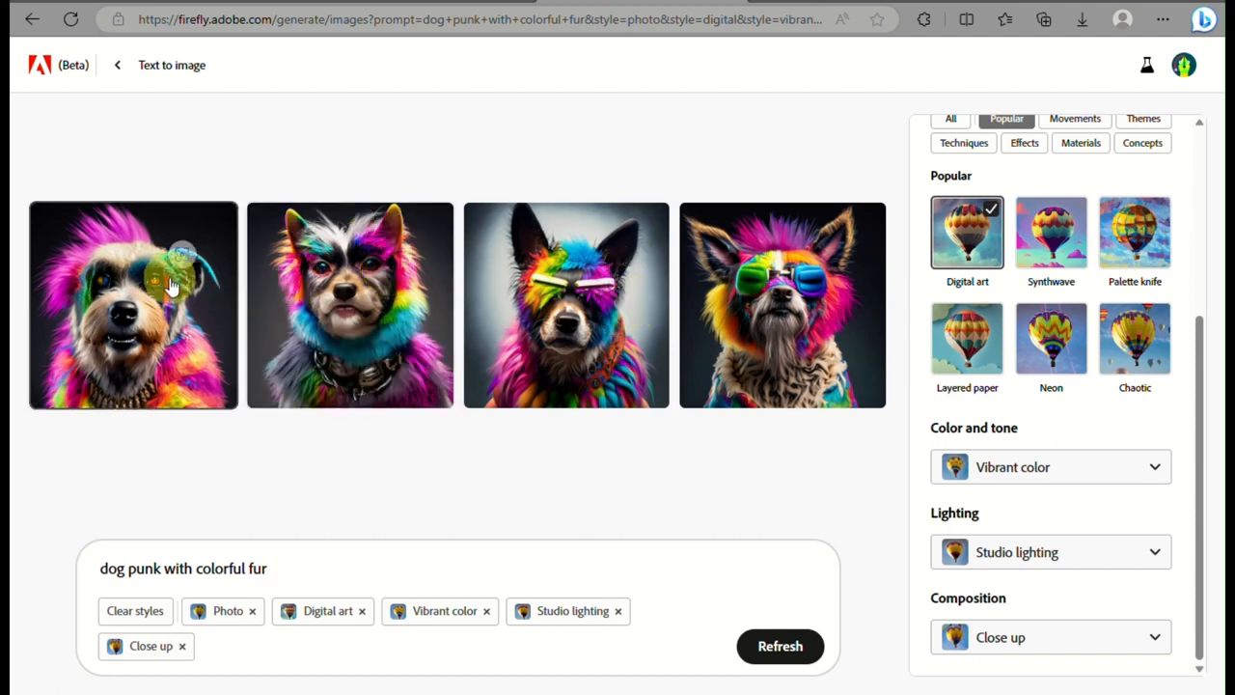
pyautogui.moveTo(169, 284)
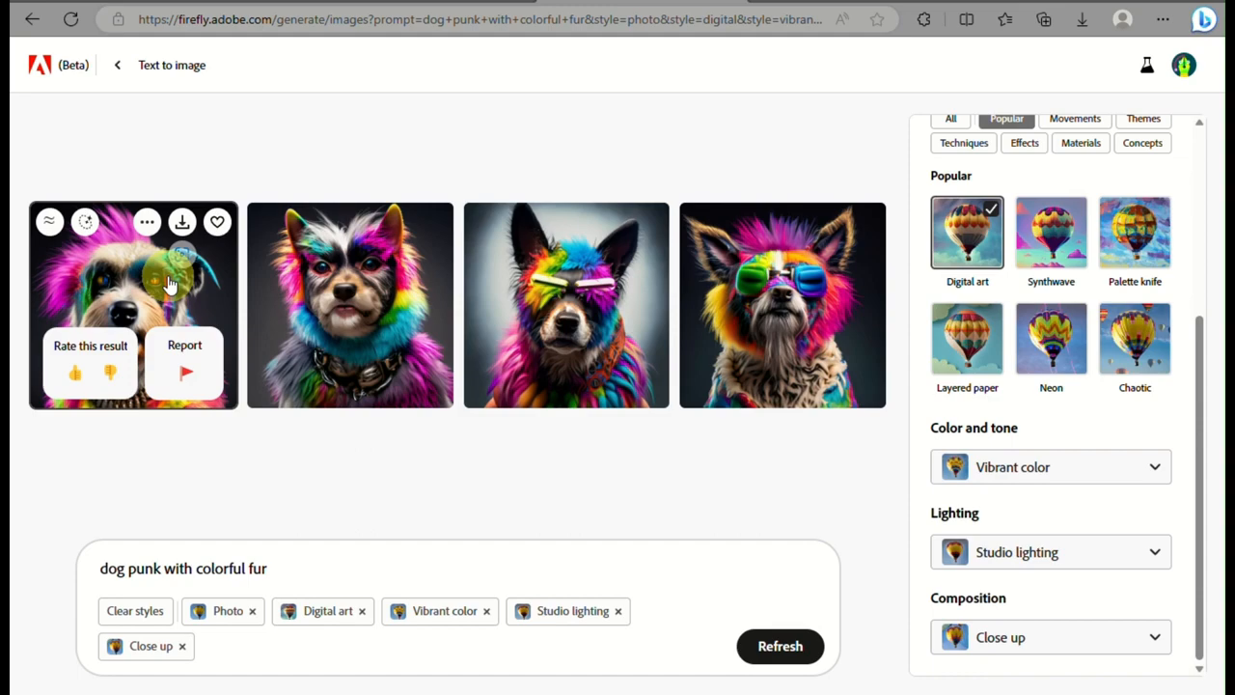
pyautogui.scroll(5, 169, 284)
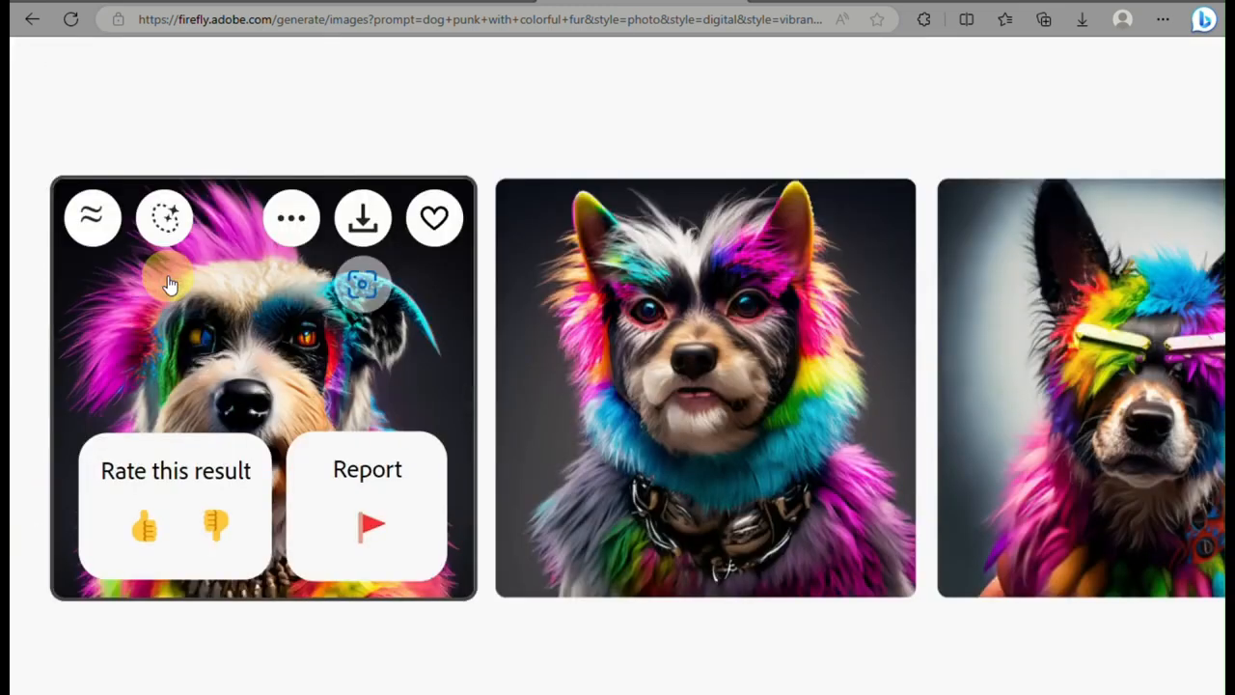
pyautogui.hscroll(6, 169, 283)
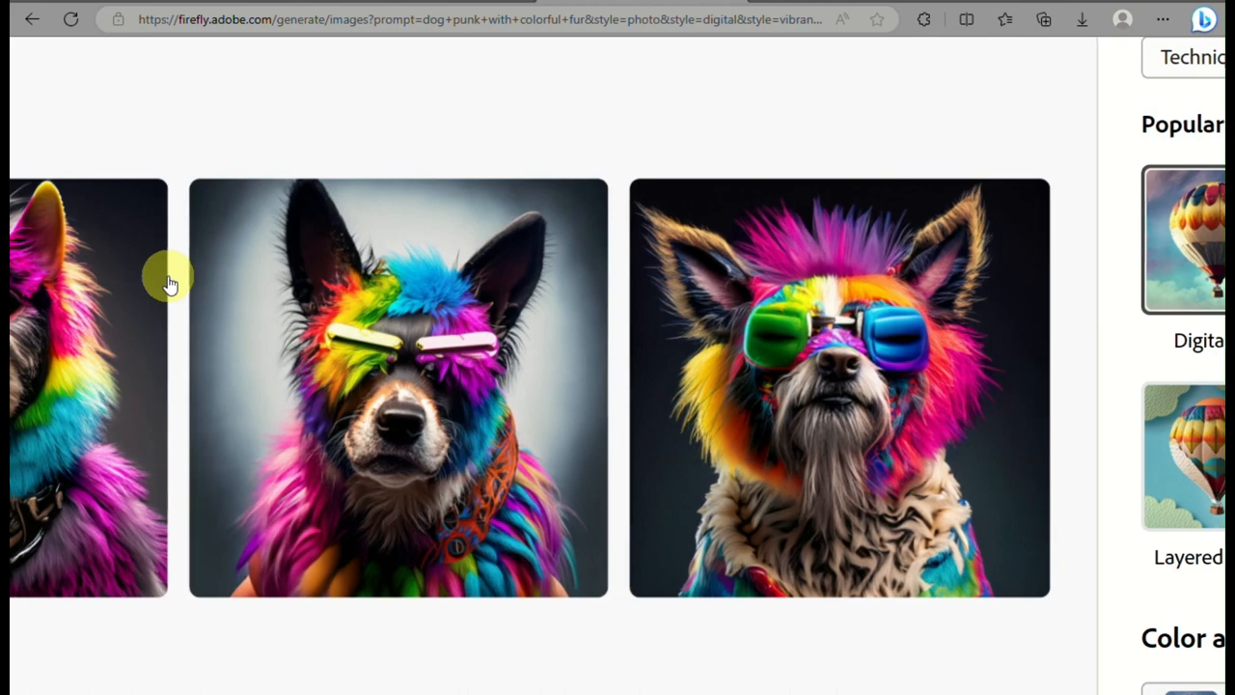
pyautogui.hscroll(-6, 169, 284)
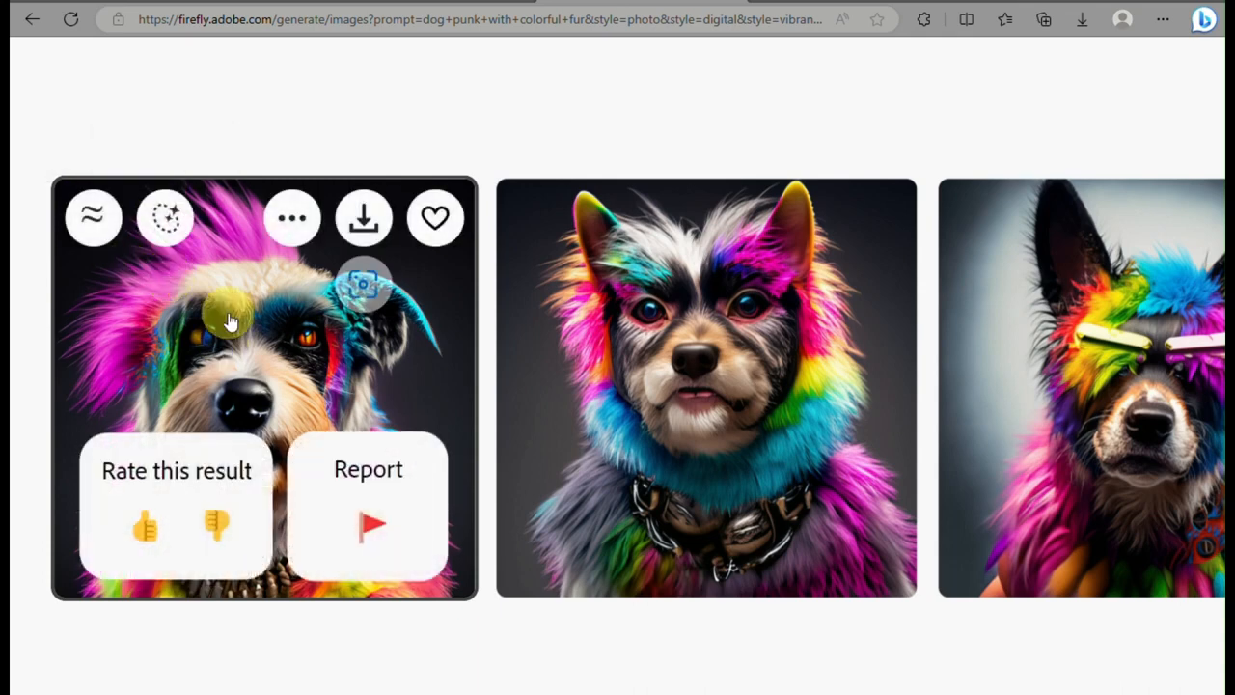
pyautogui.scroll(-1, 228, 325)
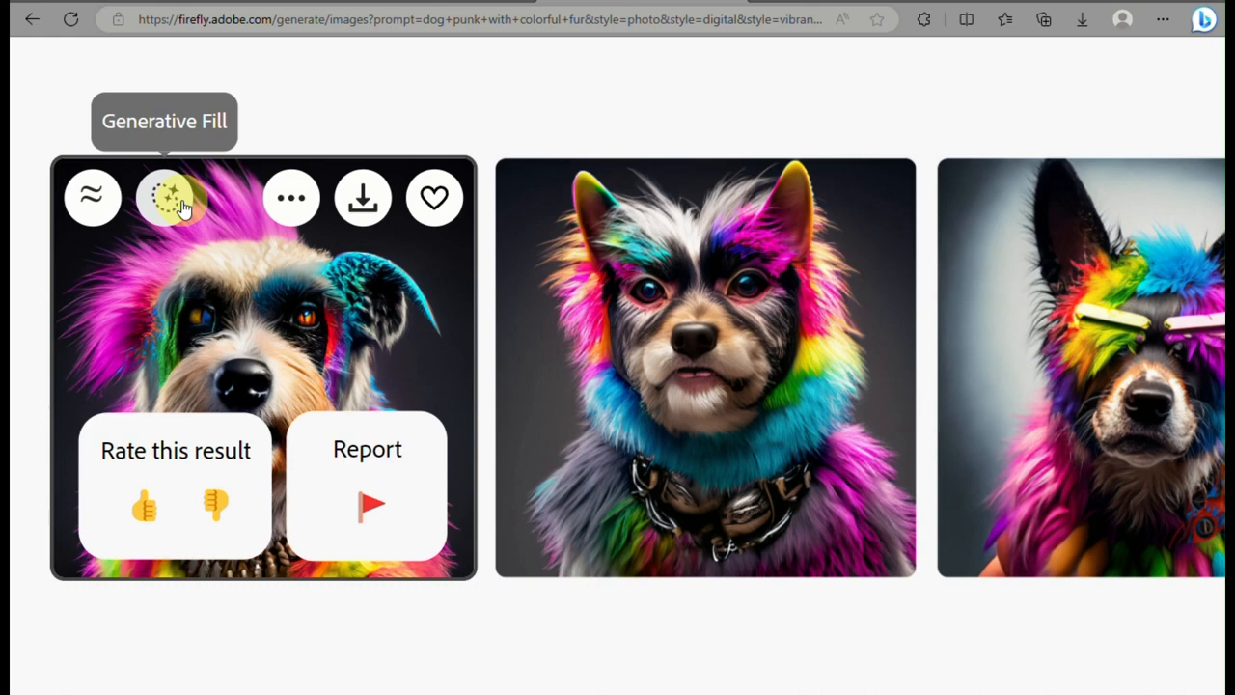
pyautogui.click(434, 198)
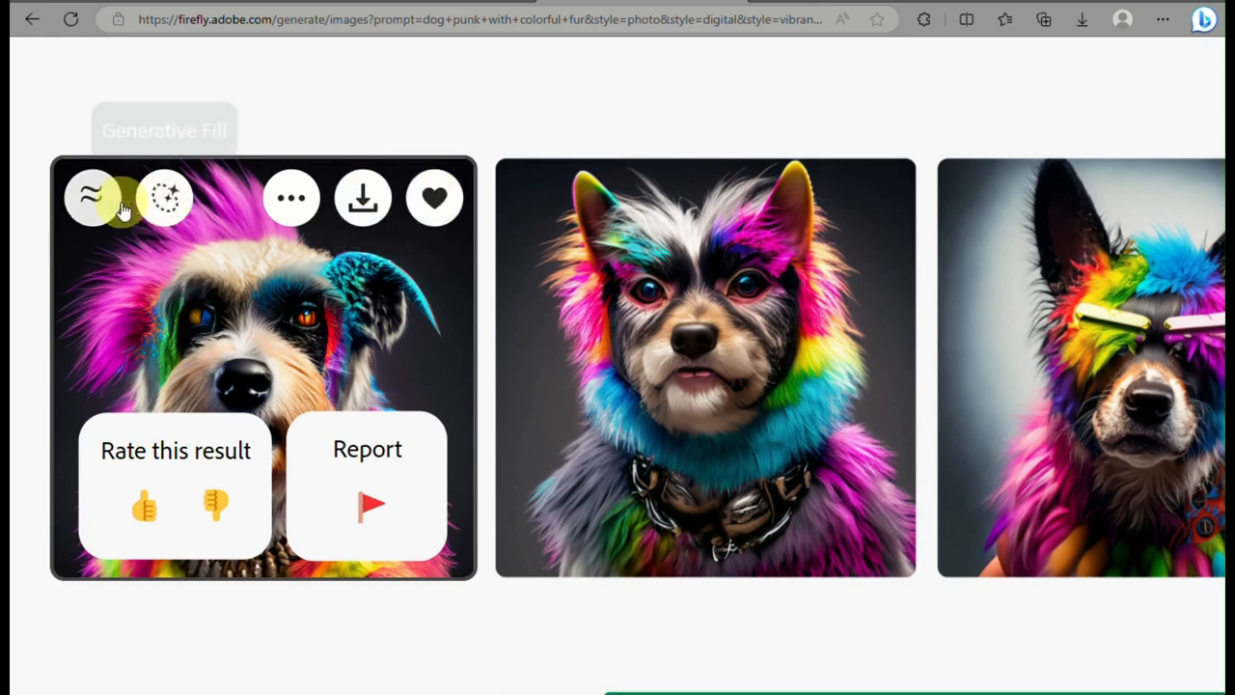
pyautogui.click(91, 198)
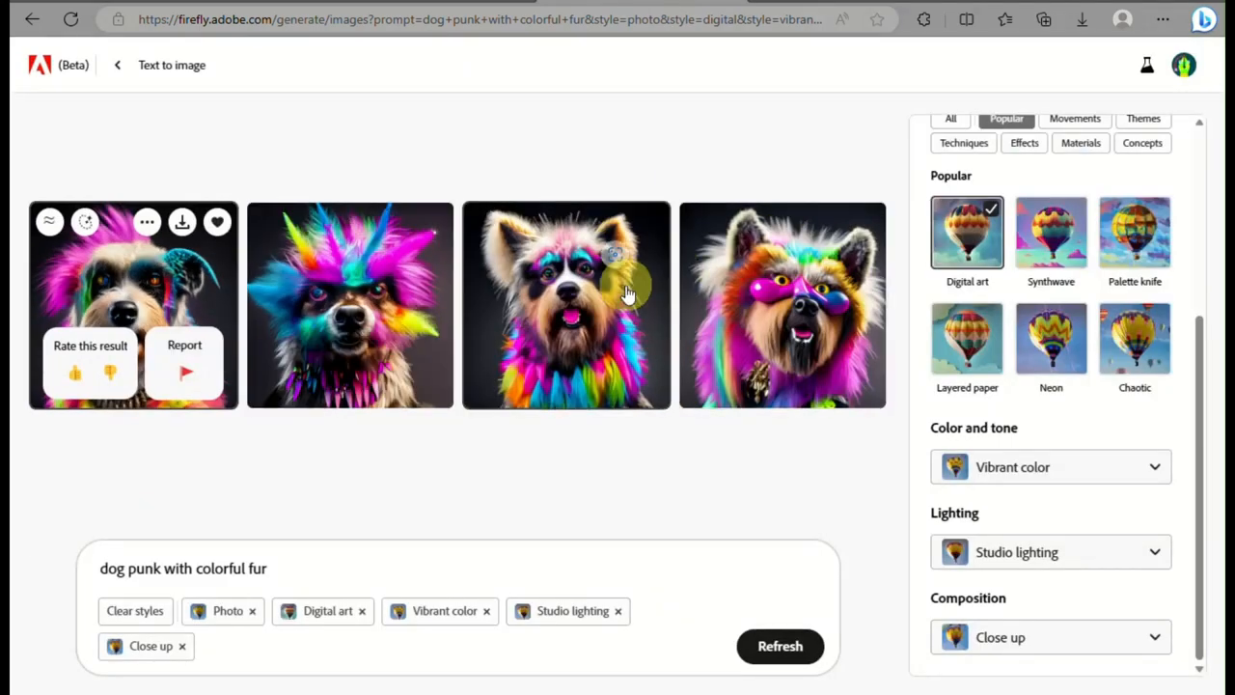
# Download the third dog image, accepting the inclusion of Content Credentials
pyautogui.moveTo(625, 292)
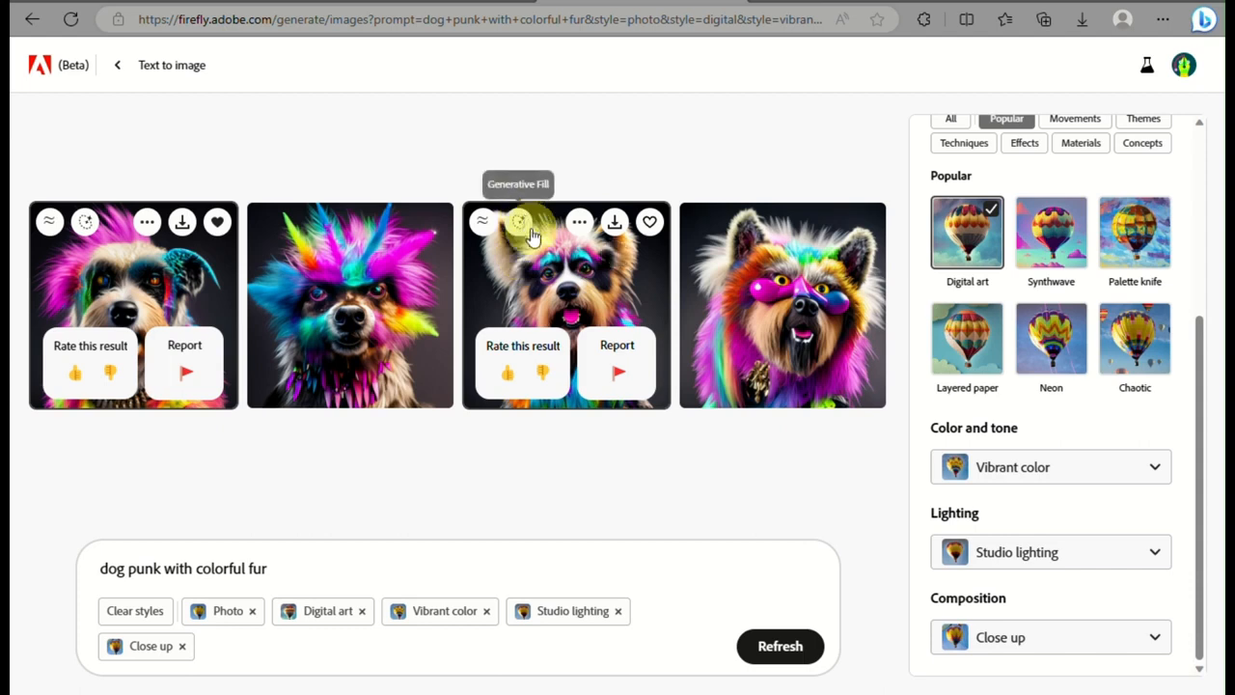
pyautogui.moveTo(650, 265)
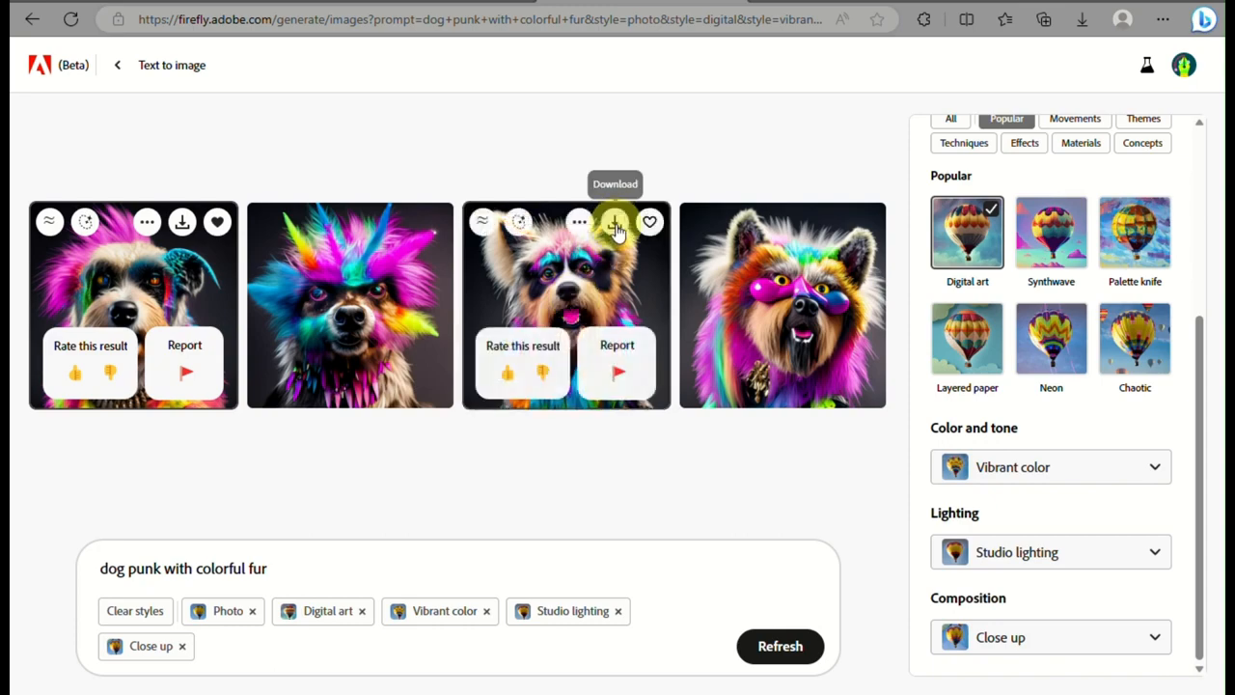
pyautogui.click(615, 227)
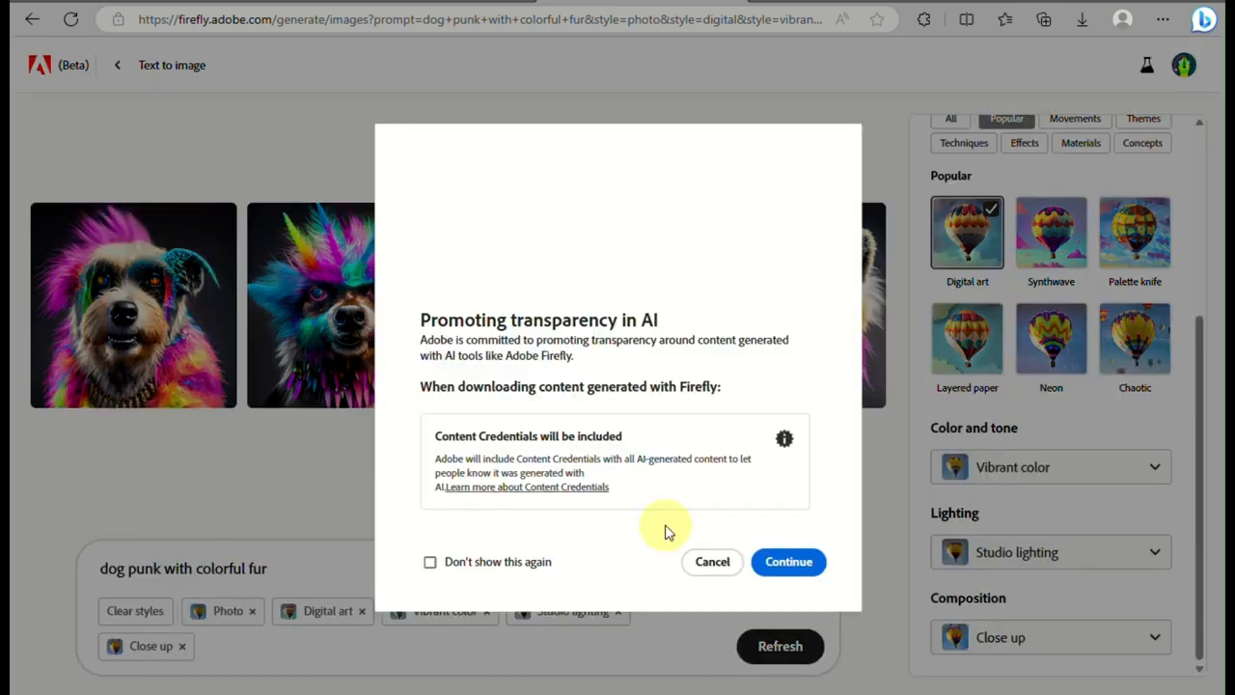
pyautogui.click(807, 569)
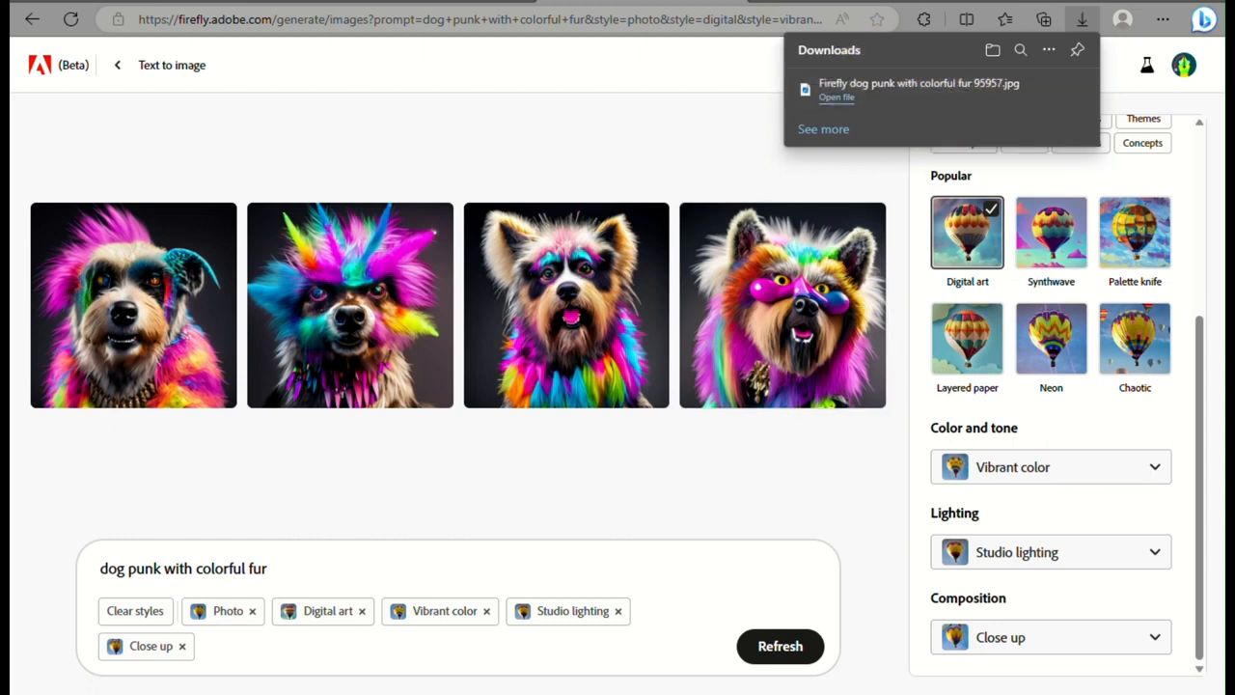
# Leave the Text to image generator and open Generative fill from its entry on the Adobe Firefly landing page
pyautogui.click(118, 65)
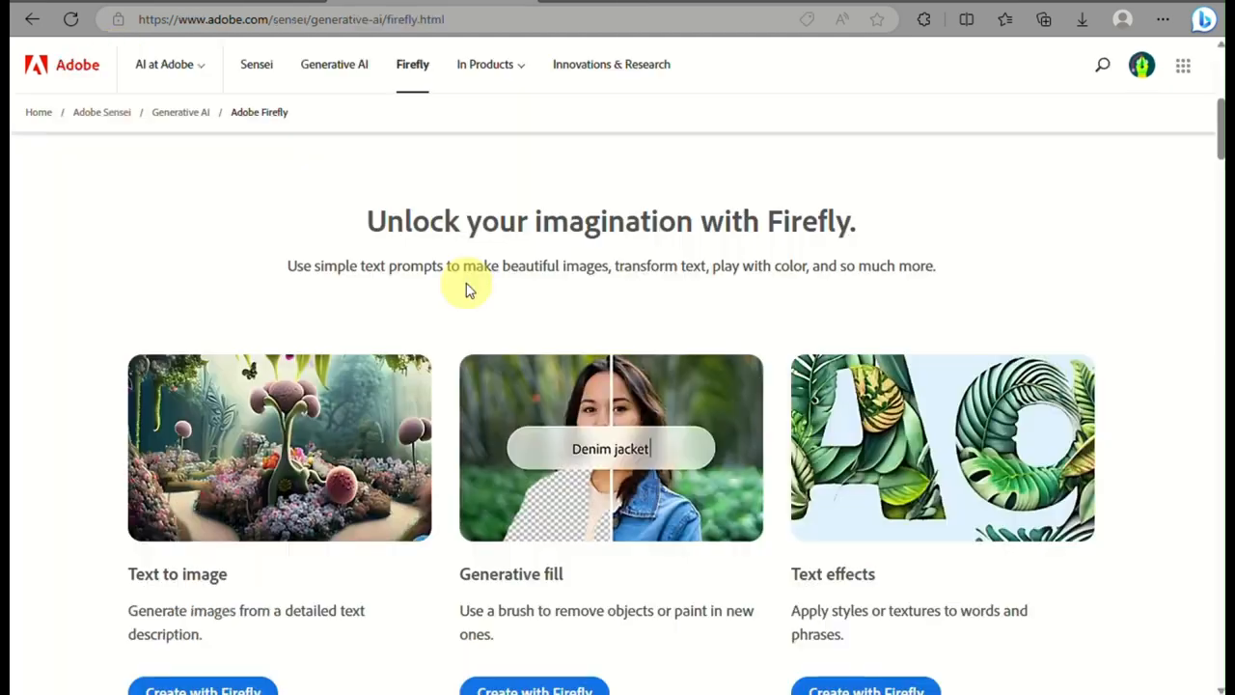
pyautogui.scroll(-1, 466, 287)
pyautogui.scroll(3, 623, 436)
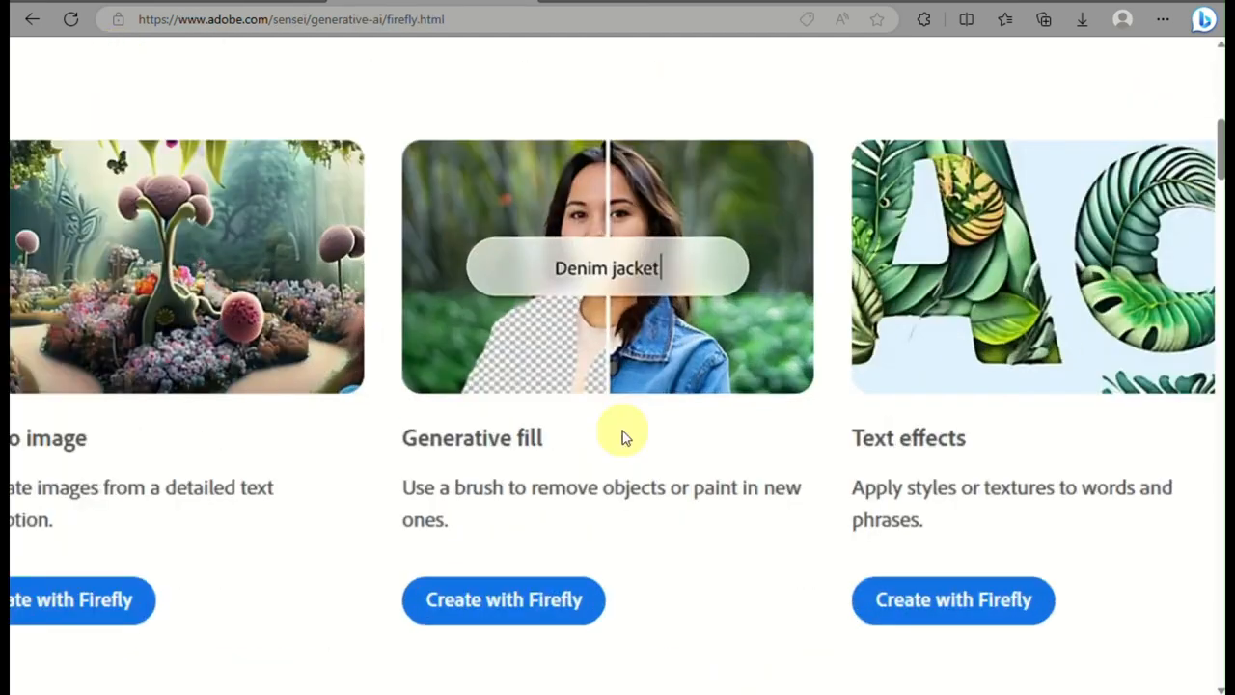
pyautogui.scroll(-3, 626, 438)
pyautogui.scroll(-1, 626, 438)
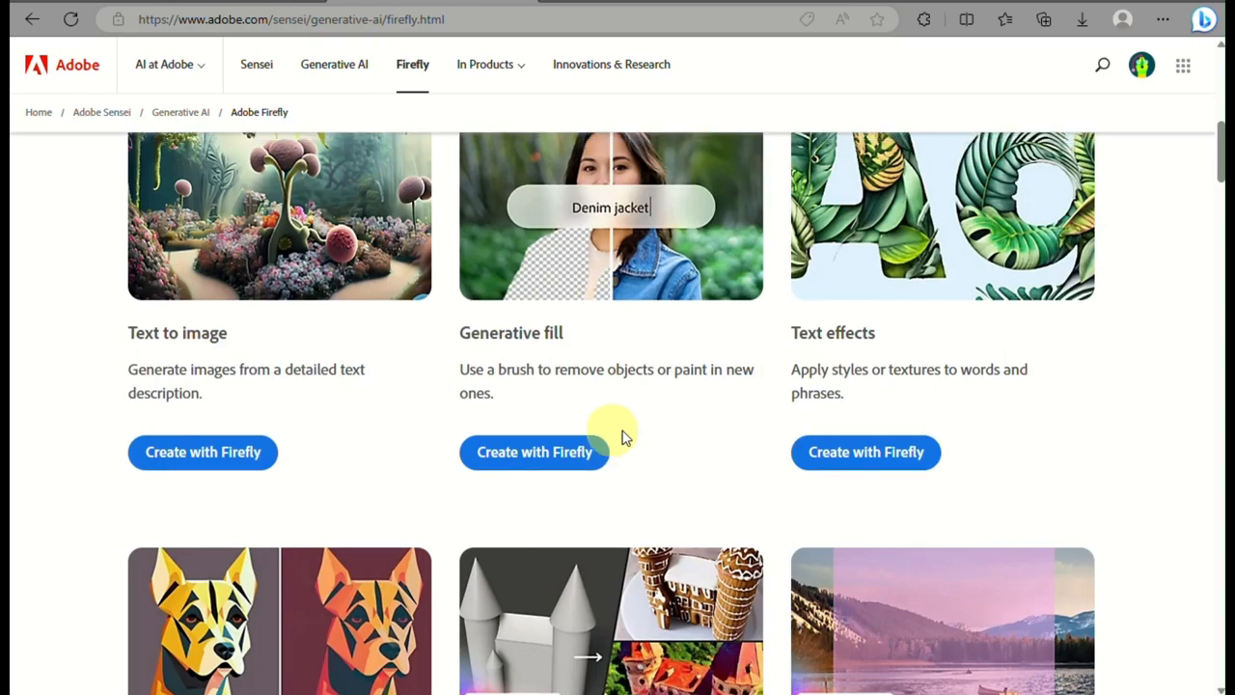
pyautogui.click(519, 467)
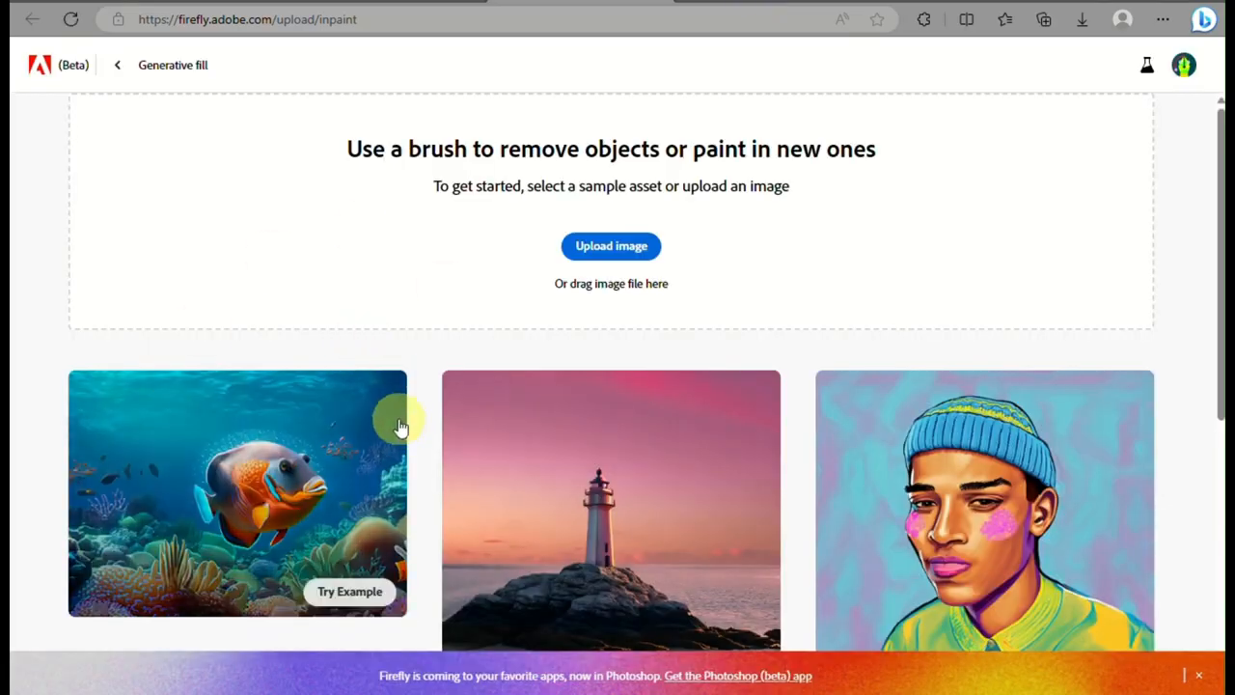
# Look through the Generative fill sample images and open the curved modern house on the hillside as the example
pyautogui.scroll(-1, 400, 424)
pyautogui.scroll(-2, 401, 425)
pyautogui.scroll(-2, 400, 425)
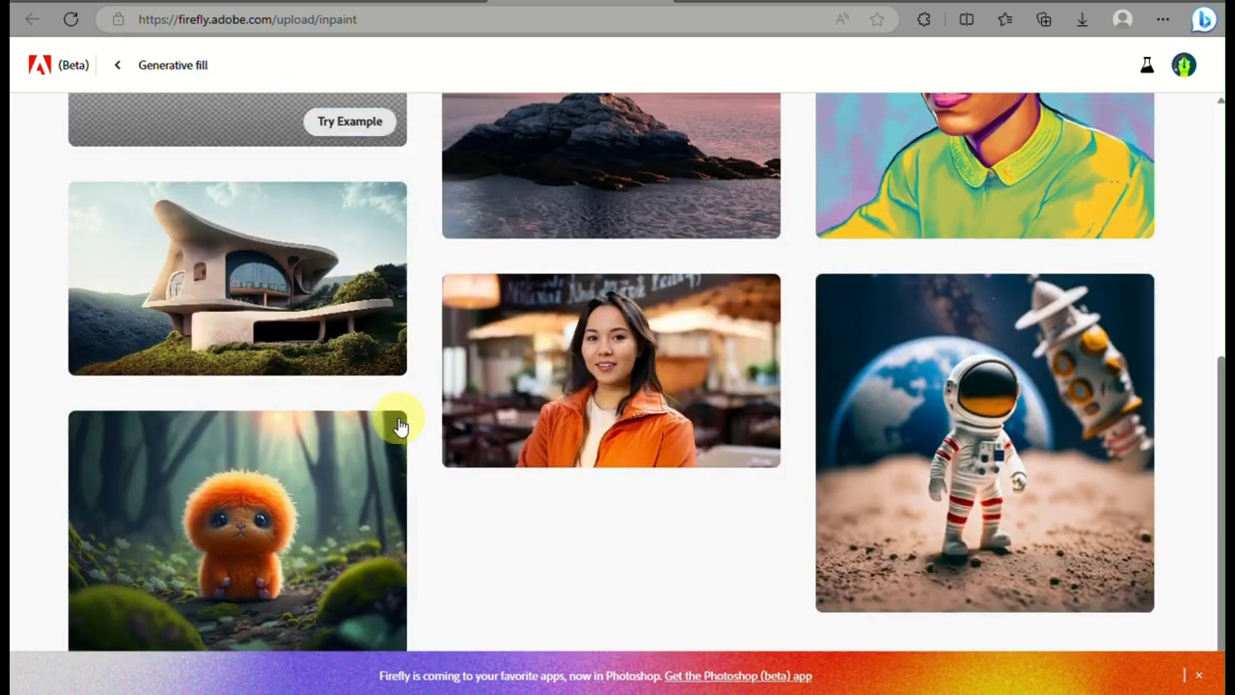
pyautogui.scroll(2, 401, 425)
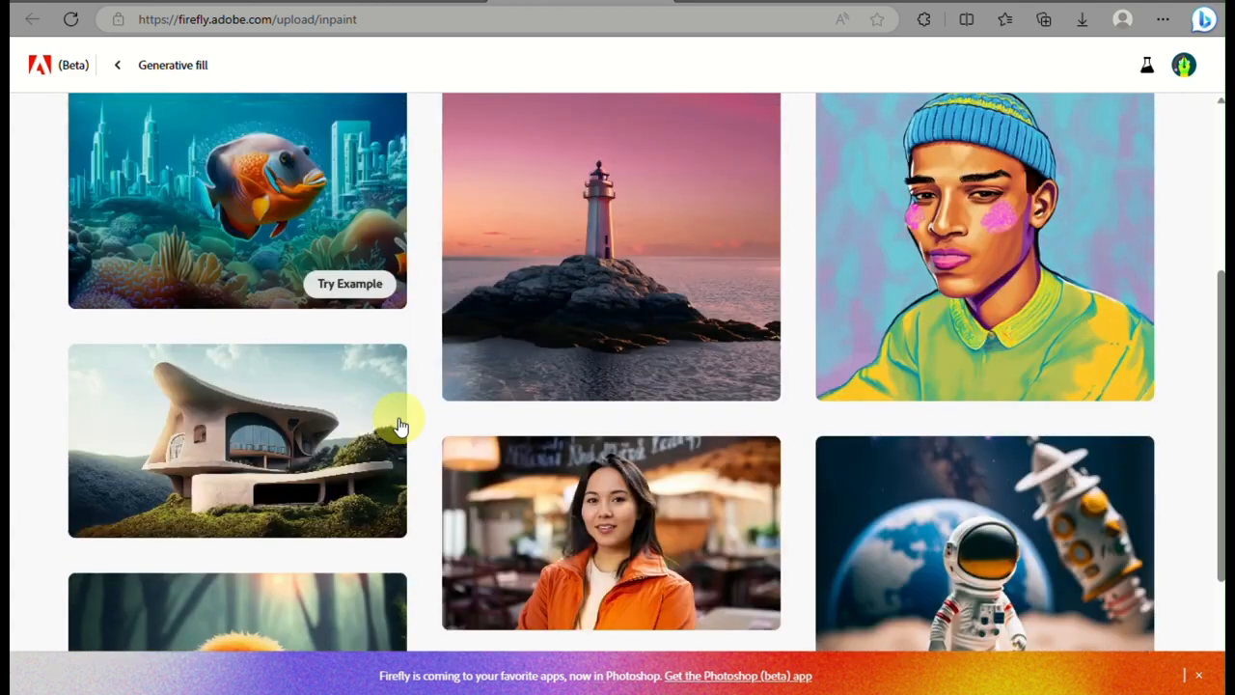
pyautogui.scroll(1, 401, 424)
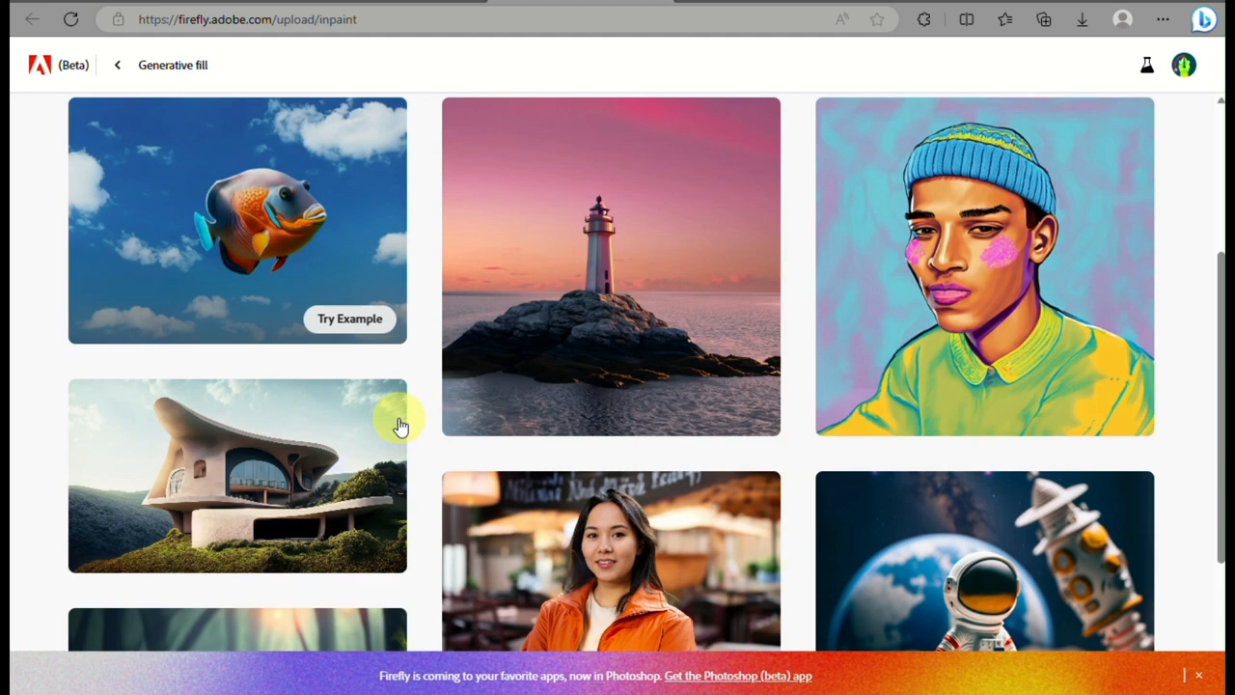
pyautogui.moveTo(197, 429)
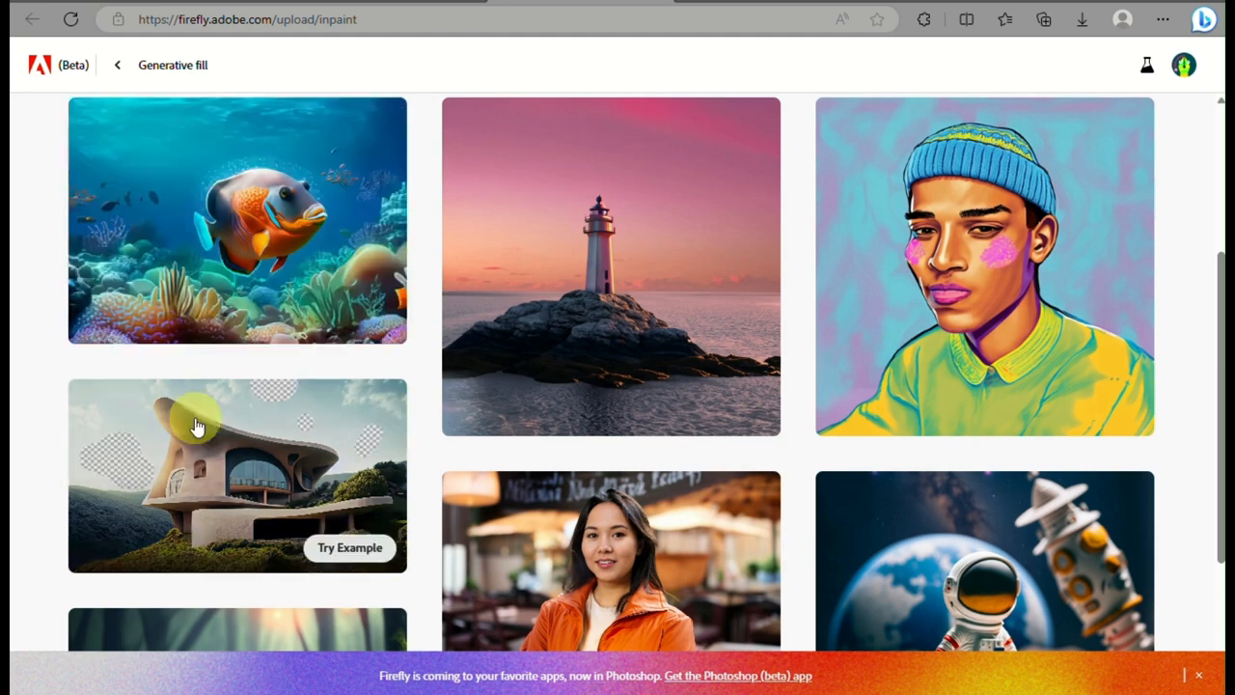
pyautogui.click(369, 559)
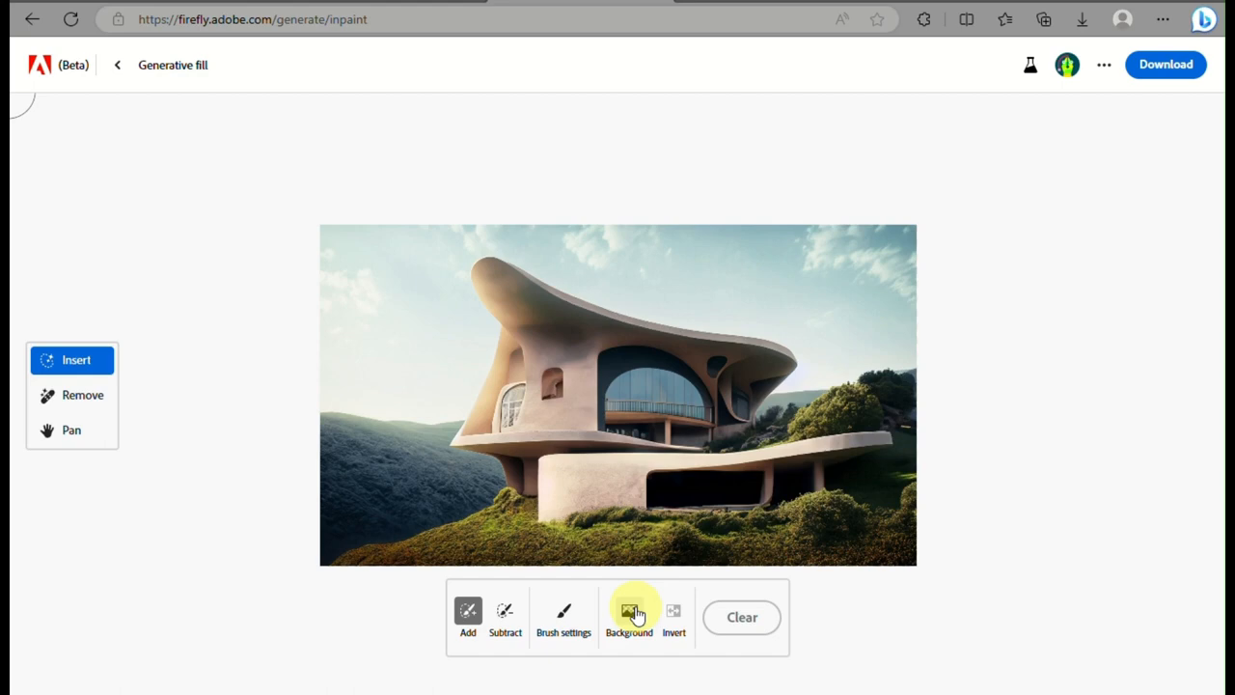
# Mask out the background around the house, trying the inverted selection before restoring the background selection
pyautogui.scroll(4, 636, 614)
pyautogui.scroll(-3, 636, 614)
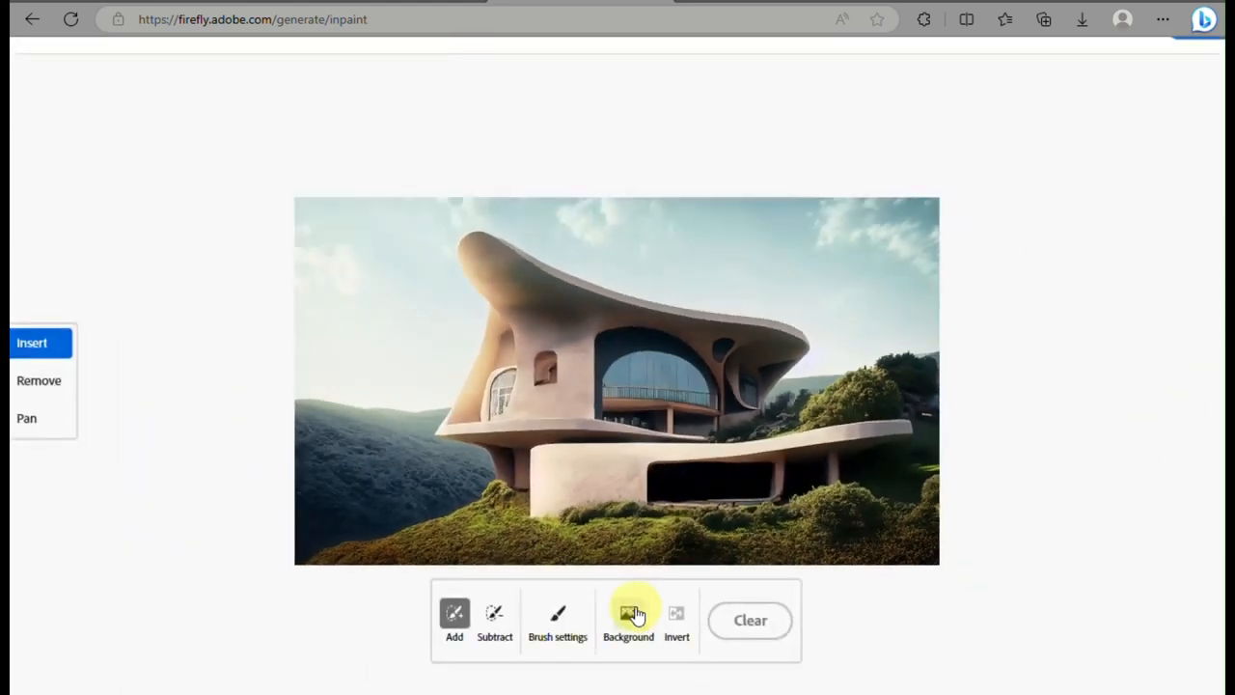
pyautogui.click(636, 615)
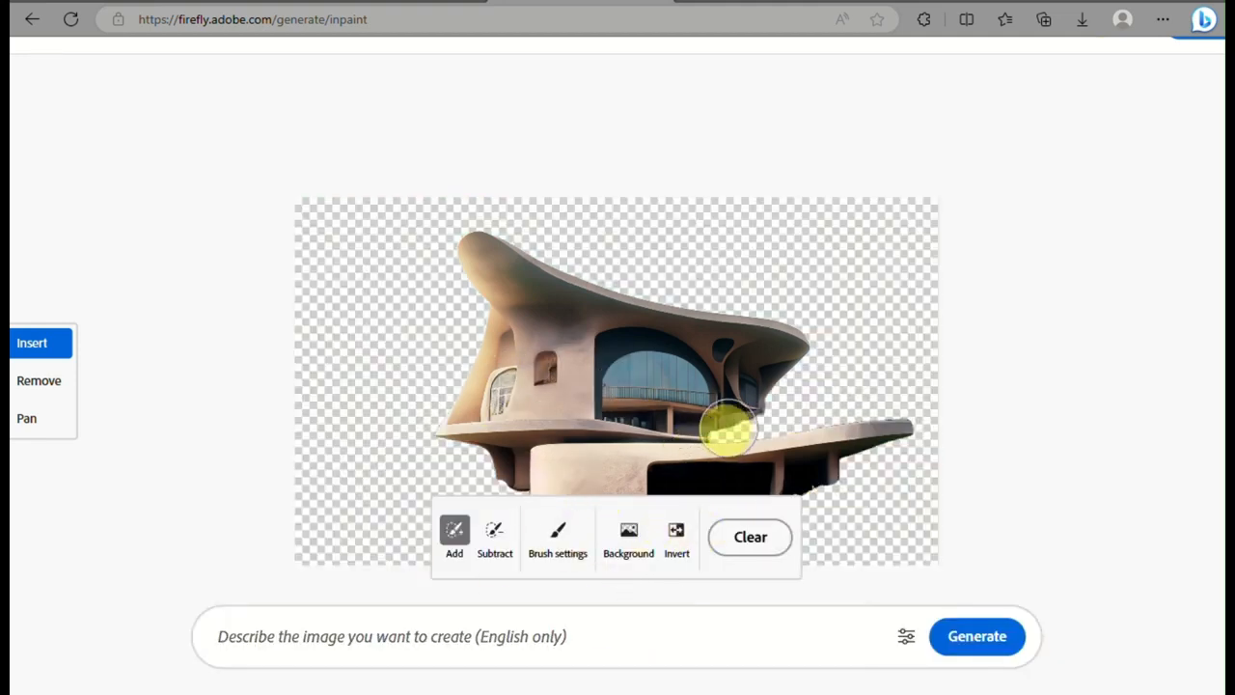
pyautogui.click(676, 542)
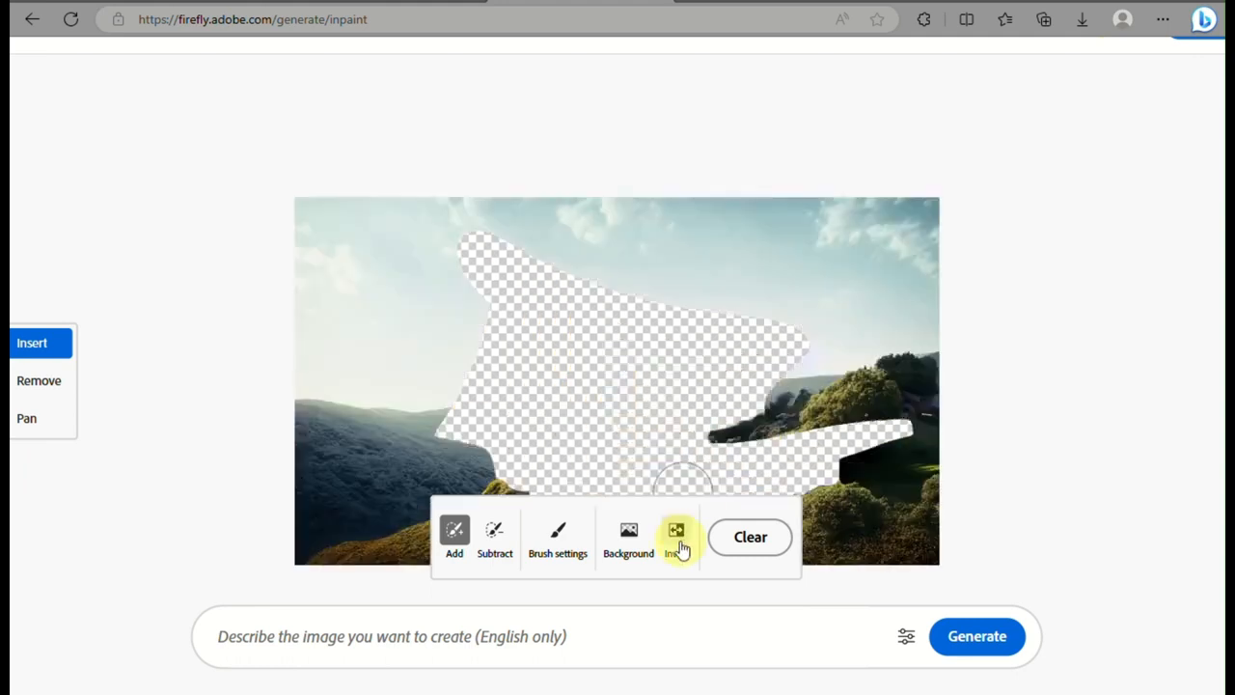
pyautogui.click(675, 543)
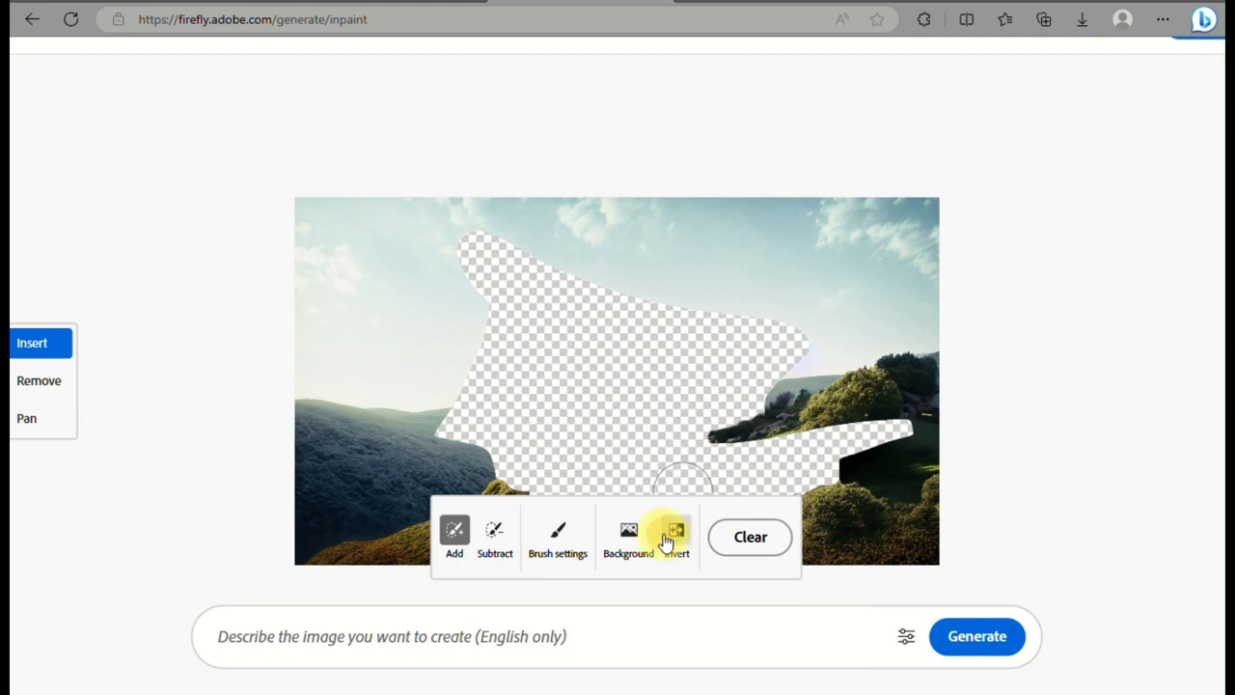
# Generate a new background for the masked area around the house with the prompt "Ice"
pyautogui.click(548, 634)
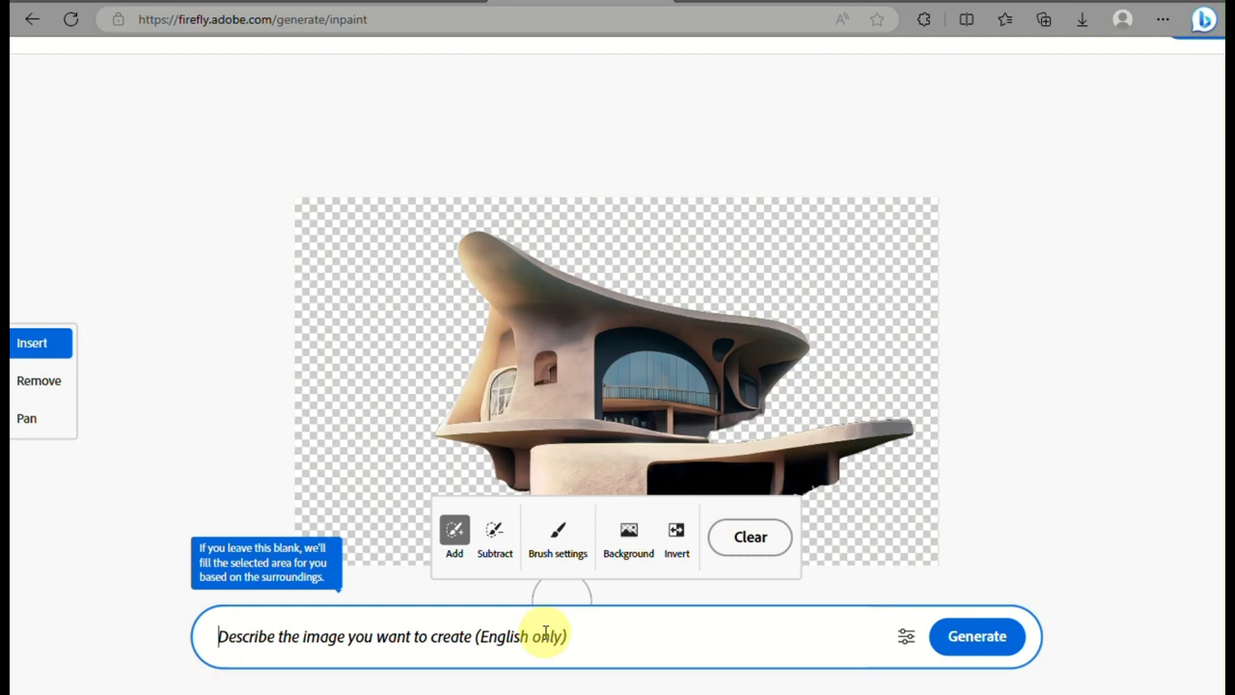
pyautogui.write('c')
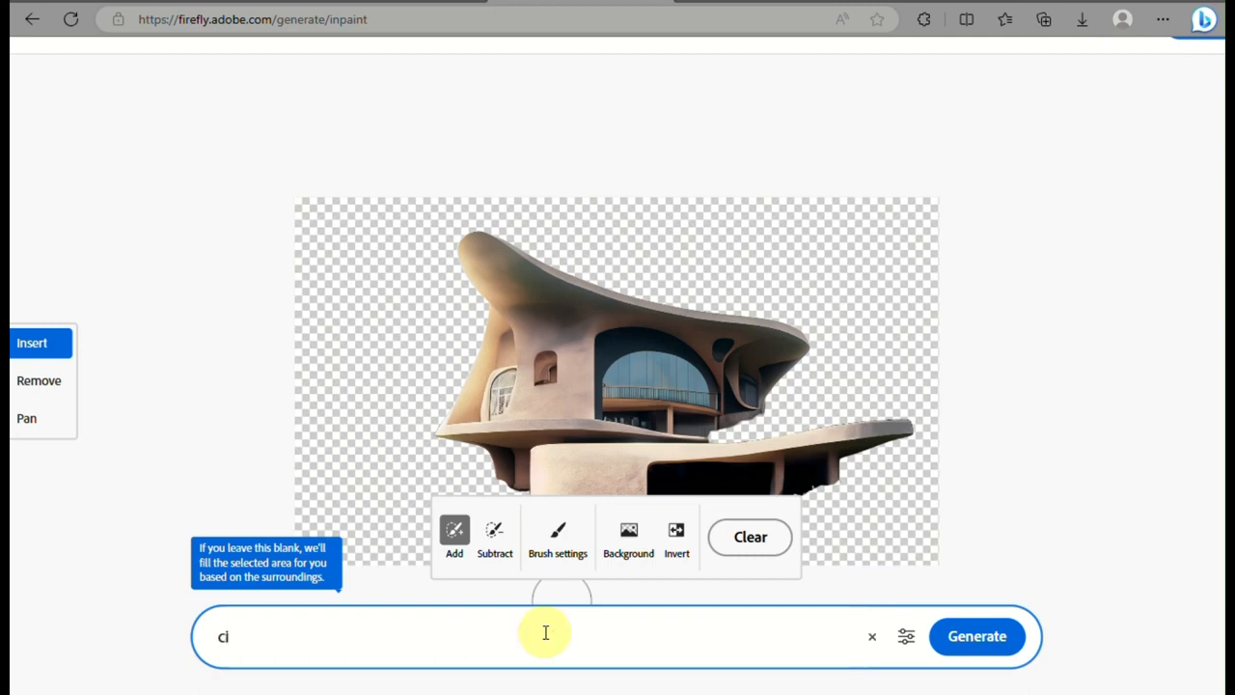
pyautogui.press('BackSpace')
pyautogui.write('Ice')
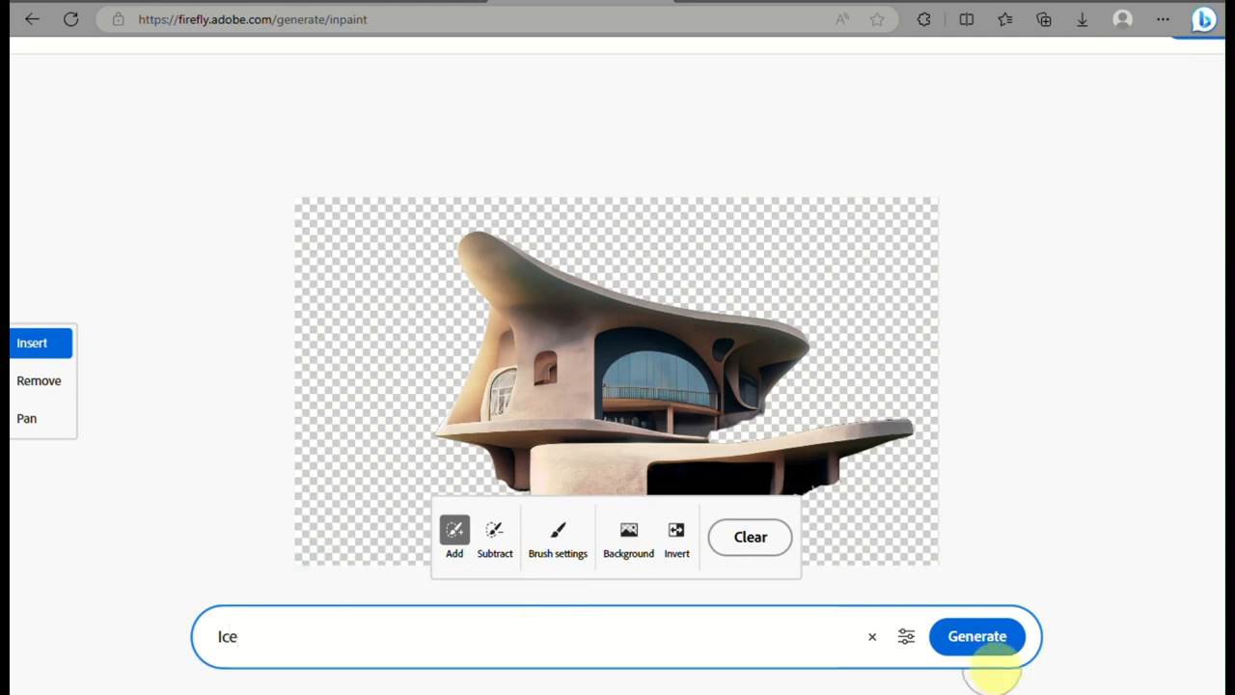
pyautogui.click(978, 652)
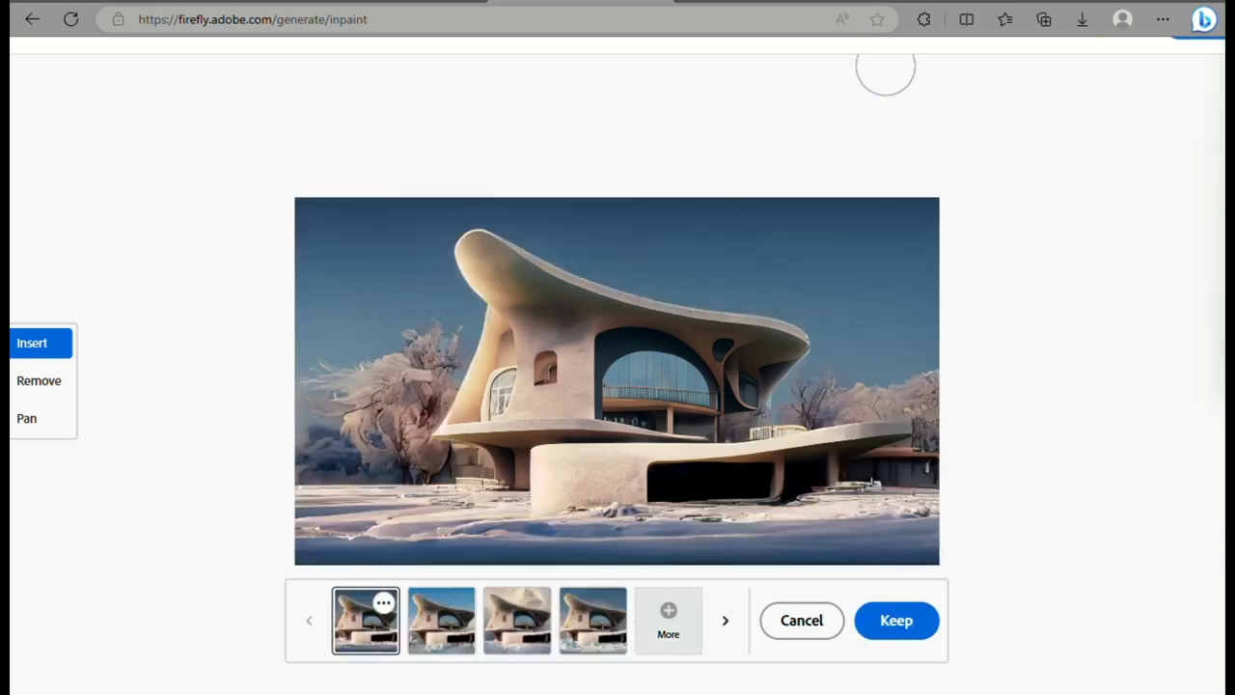
# Compare the four generated ice backgrounds and keep the first one, with the frosted trees and snowy ground
pyautogui.scroll(2, 543, 368)
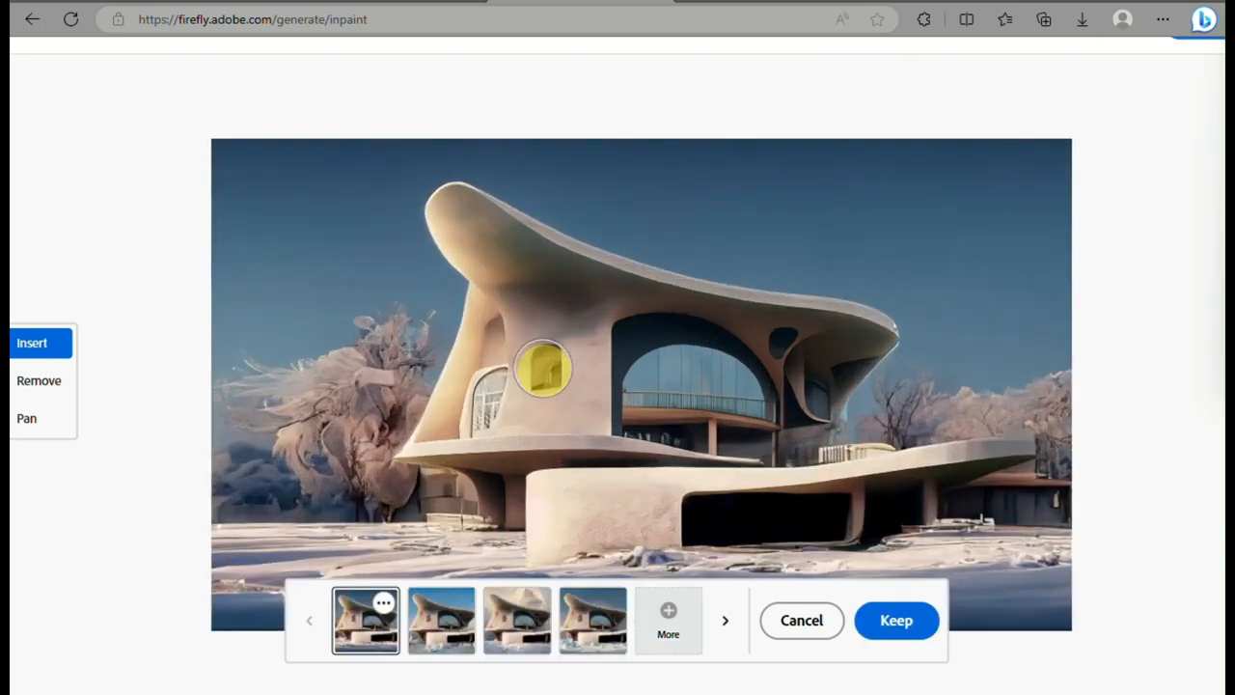
pyautogui.scroll(-2, 543, 369)
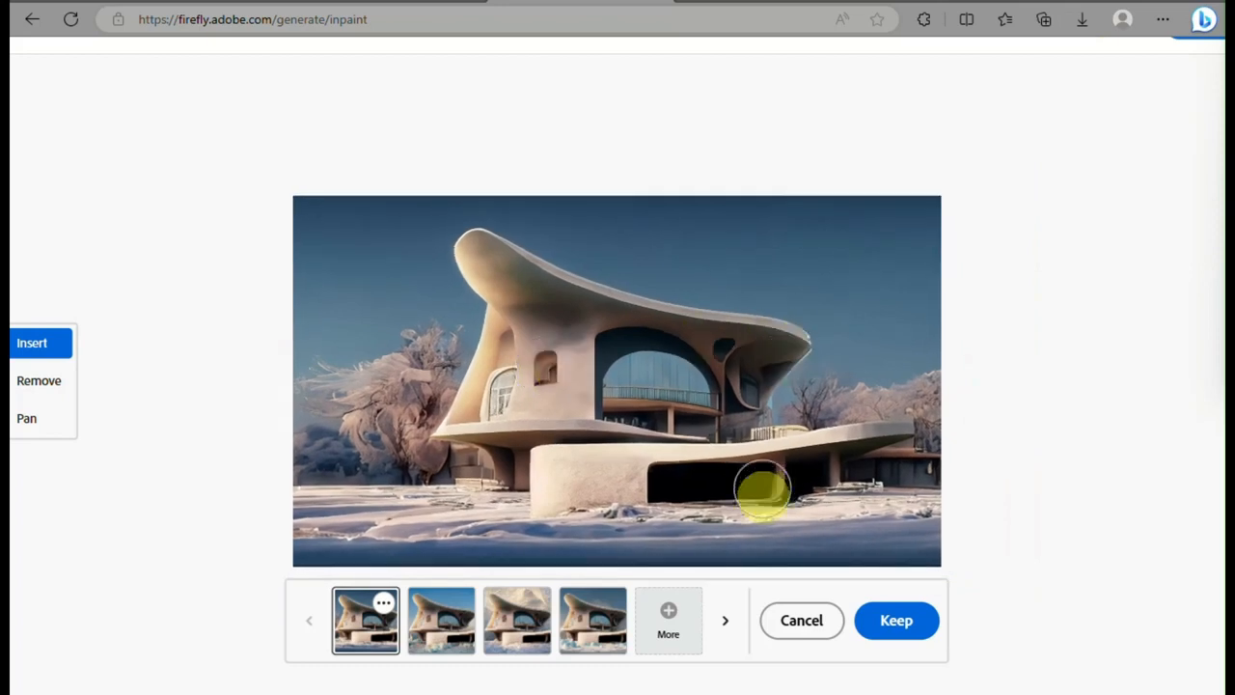
pyautogui.click(451, 628)
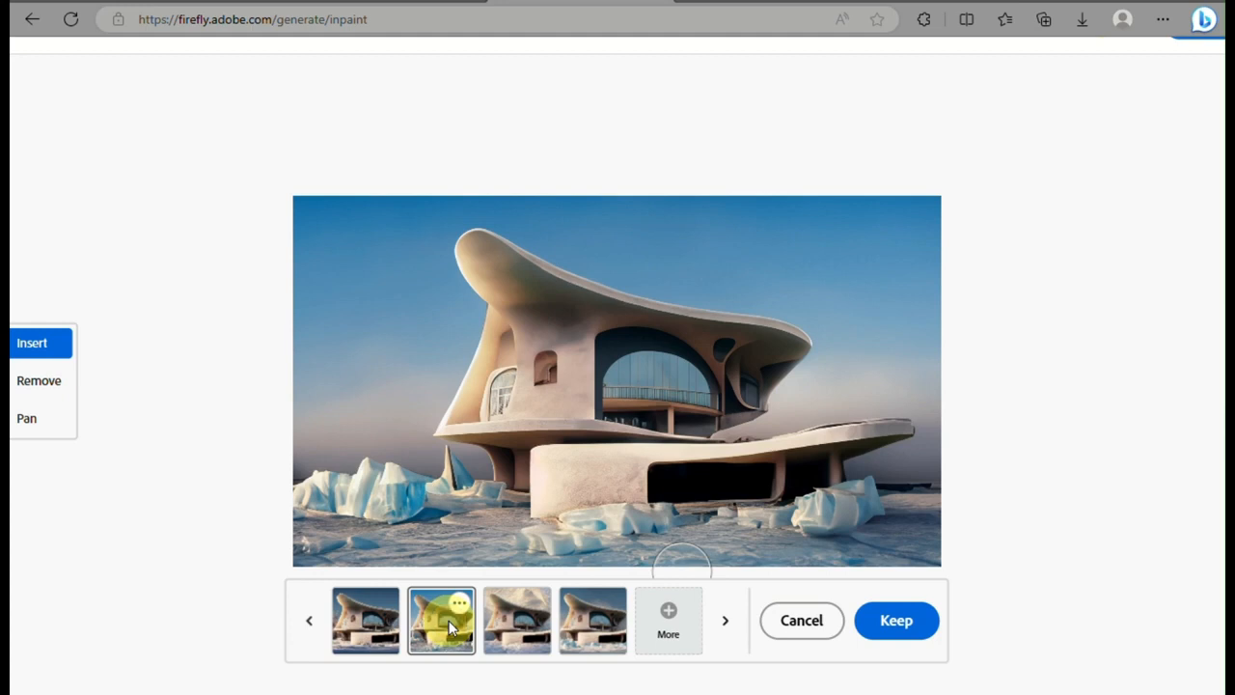
pyautogui.hscroll(1, 449, 627)
pyautogui.click(450, 627)
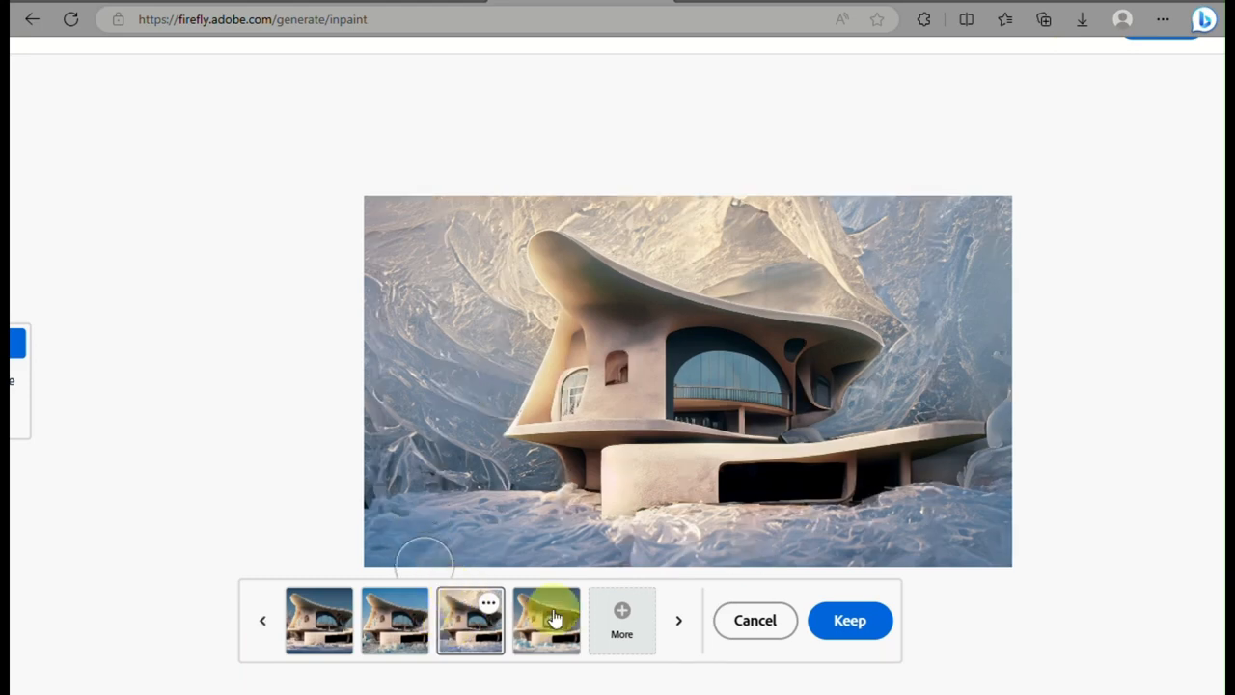
pyautogui.click(552, 618)
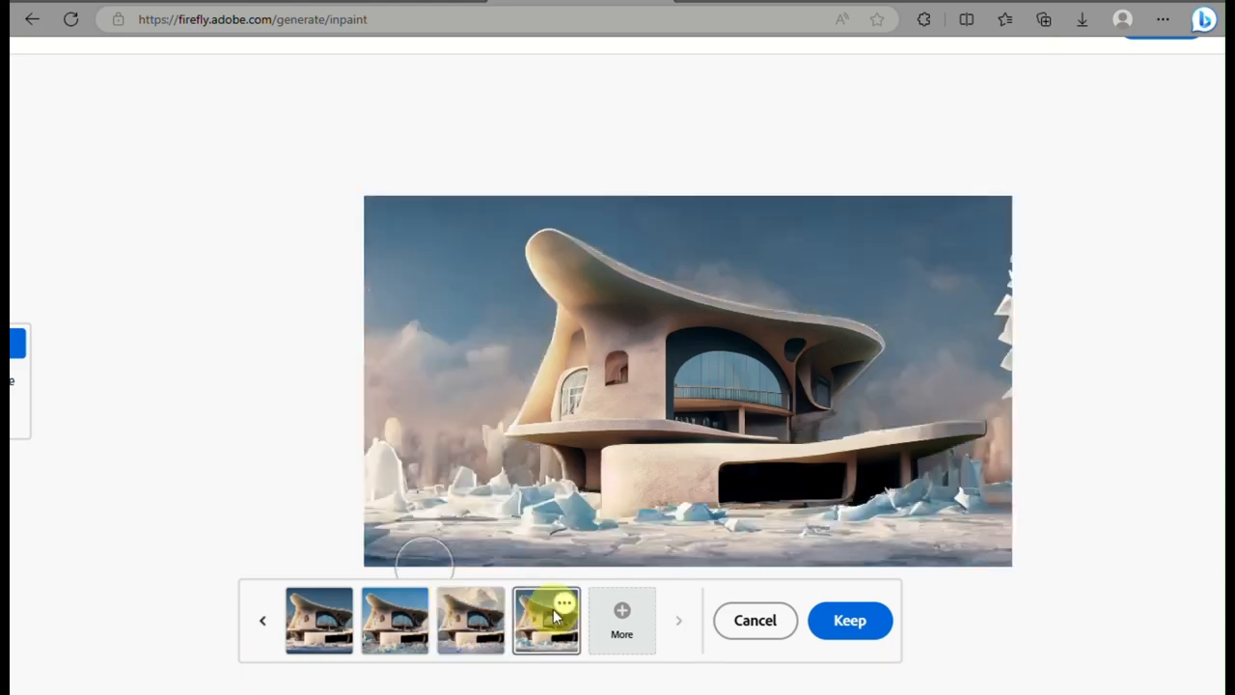
pyautogui.click(480, 627)
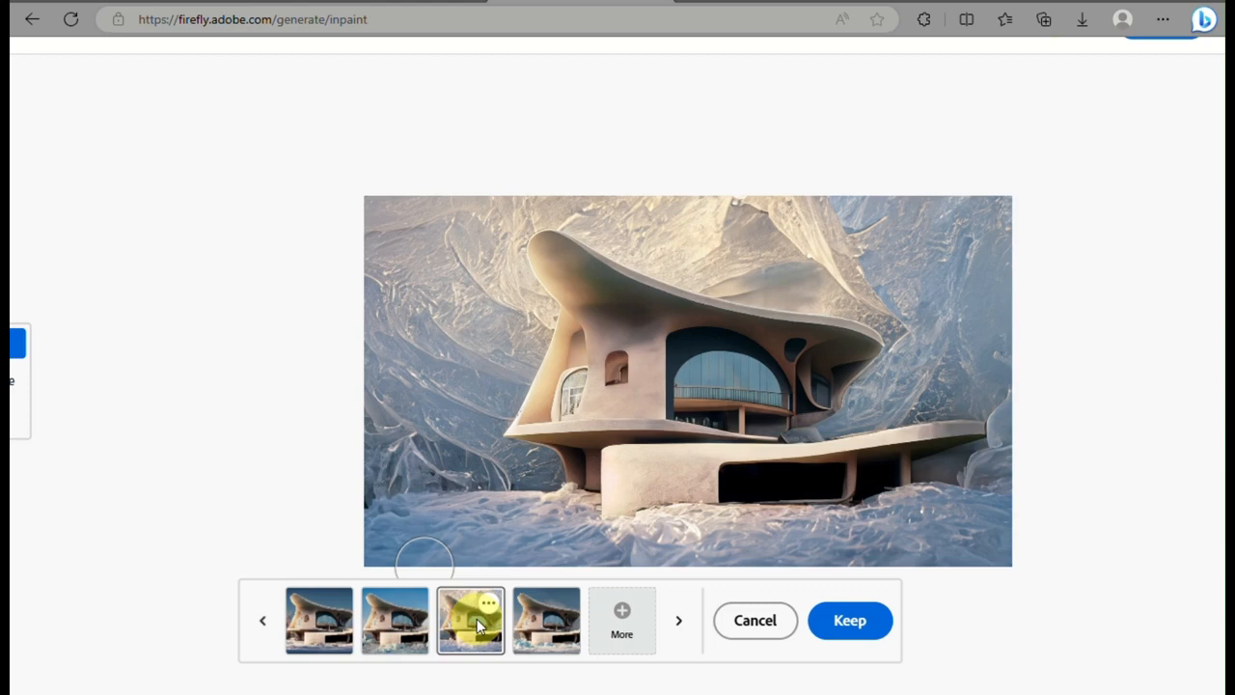
pyautogui.click(385, 625)
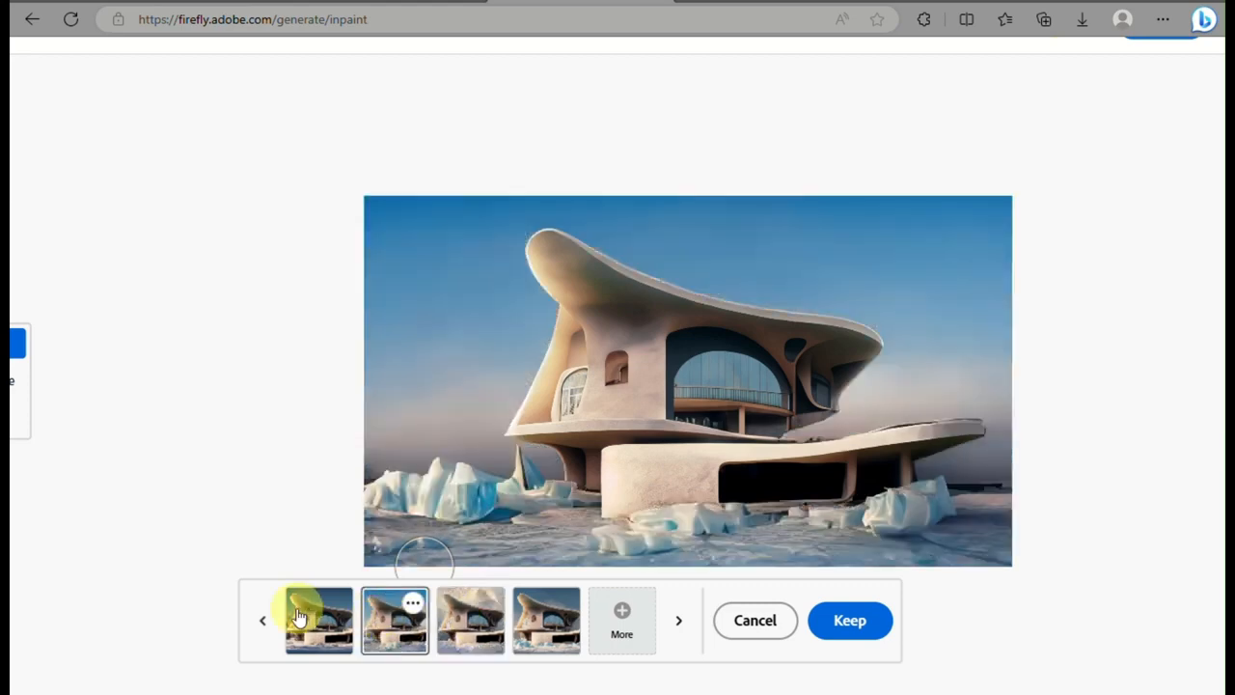
pyautogui.click(300, 618)
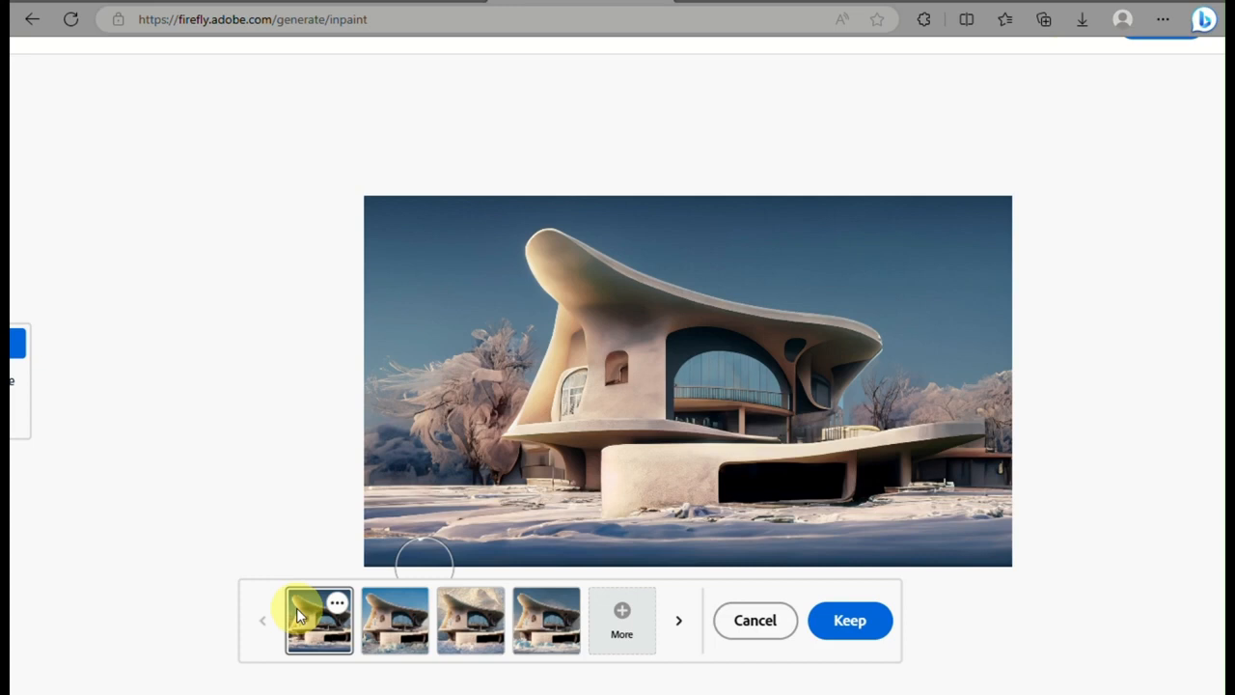
pyautogui.click(828, 619)
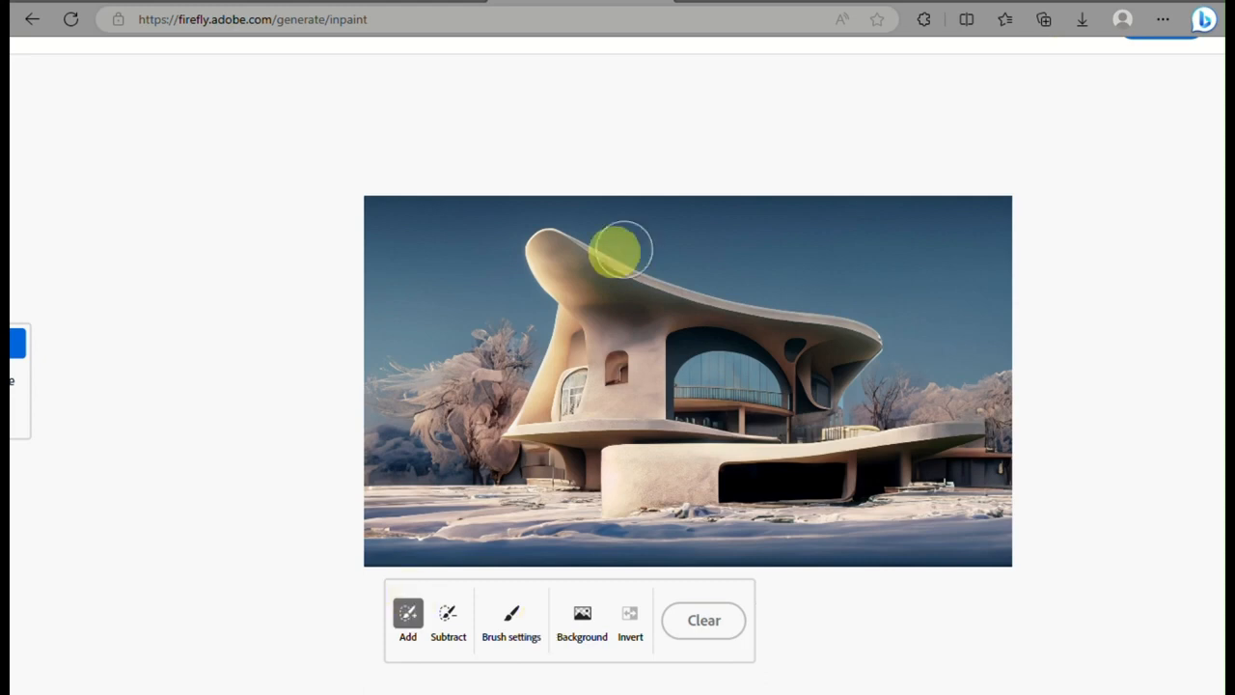
# Brush out most of the sky above and beside the house and generate northern lights in the masked area
pyautogui.moveTo(371, 231)
pyautogui.mouseDown()
pyautogui.moveTo(441, 207)
pyautogui.moveTo(331, 283)
pyautogui.moveTo(455, 289)
pyautogui.moveTo(510, 193)
pyautogui.moveTo(482, 276)
pyautogui.moveTo(739, 226)
pyautogui.moveTo(704, 237)
pyautogui.moveTo(722, 229)
pyautogui.moveTo(891, 284)
pyautogui.moveTo(1026, 341)
pyautogui.moveTo(711, 157)
pyautogui.moveTo(890, 284)
pyautogui.moveTo(797, 207)
pyautogui.mouseUp()
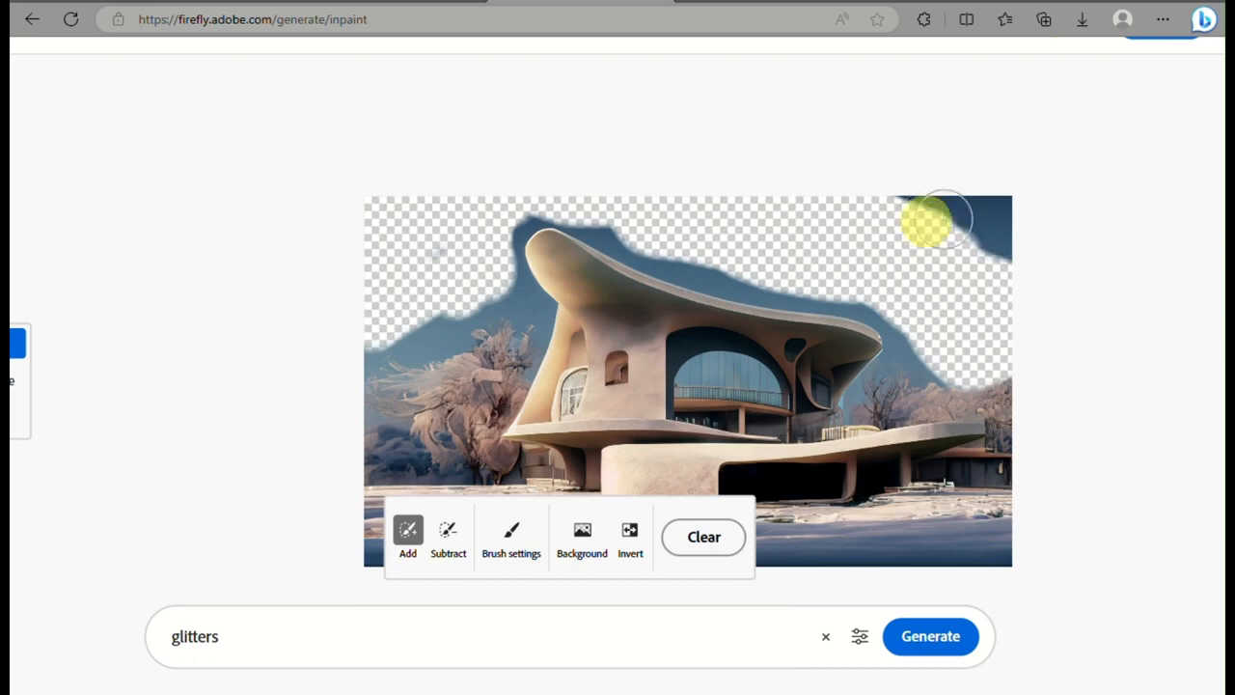
pyautogui.click(266, 664)
pyautogui.write('northern ligh')
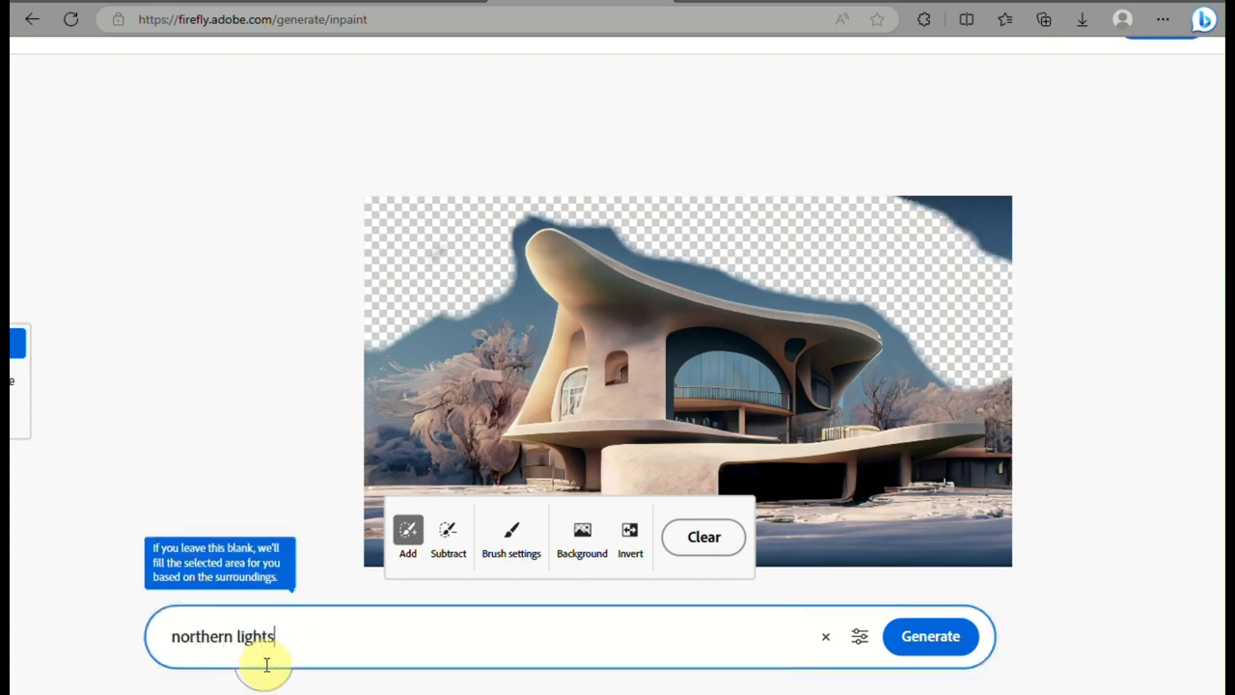
pyautogui.press('Return')
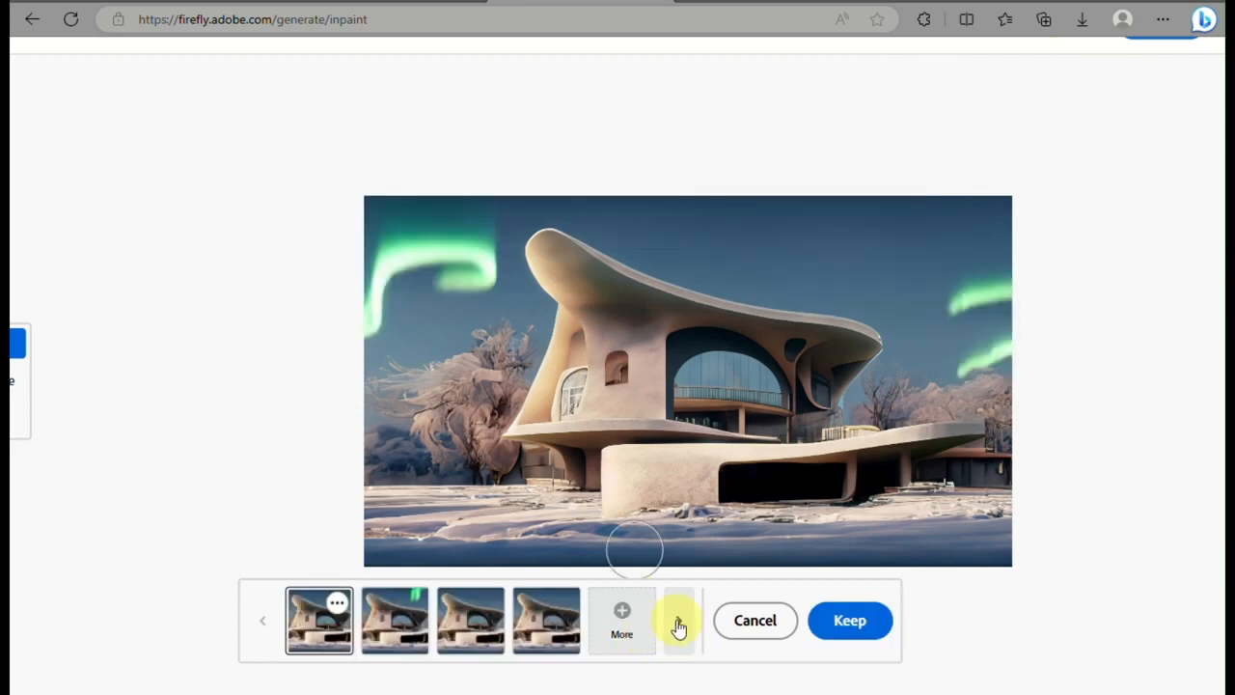
# Compare the aurora variations, including an additional set, and keep the one with green and magenta lights
pyautogui.click(678, 625)
pyautogui.click(678, 626)
pyautogui.click(678, 625)
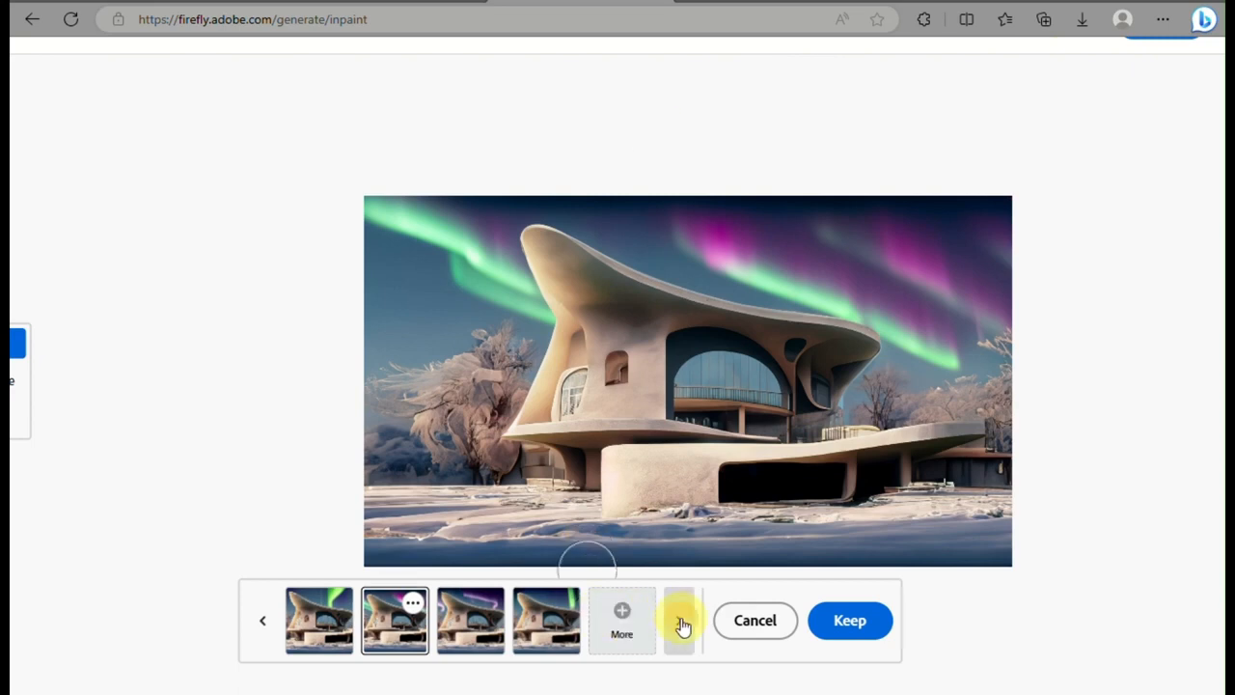
pyautogui.click(681, 620)
pyautogui.click(682, 619)
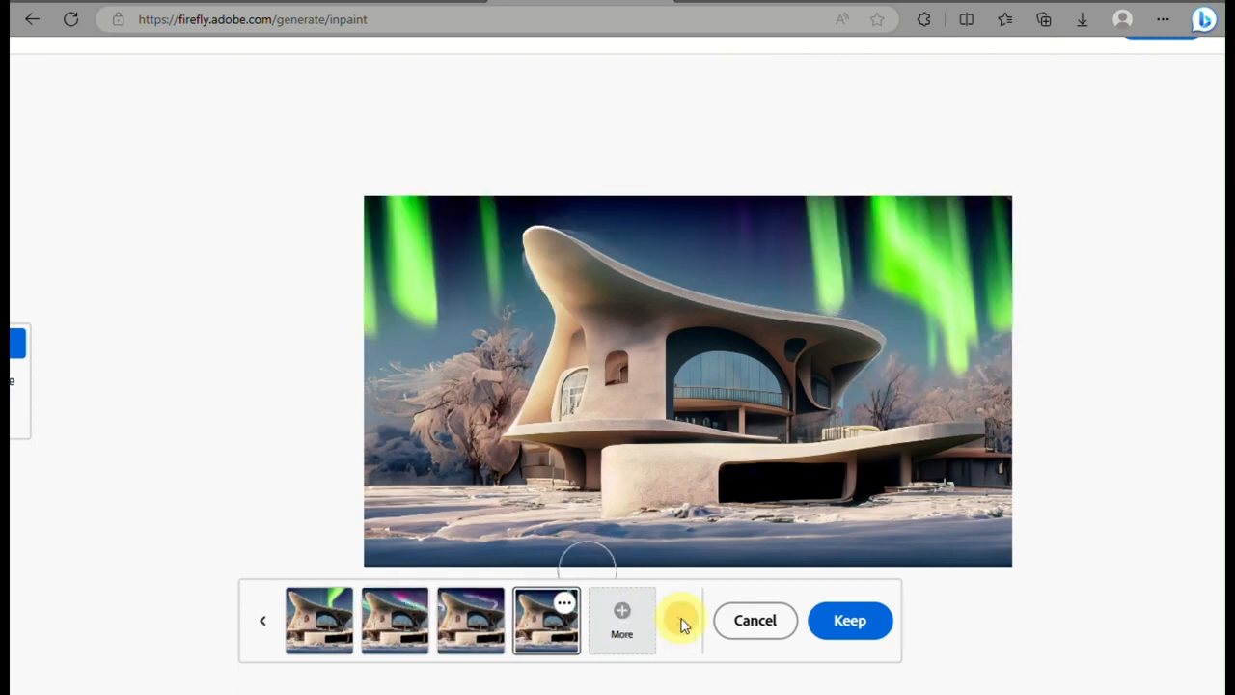
pyautogui.click(265, 622)
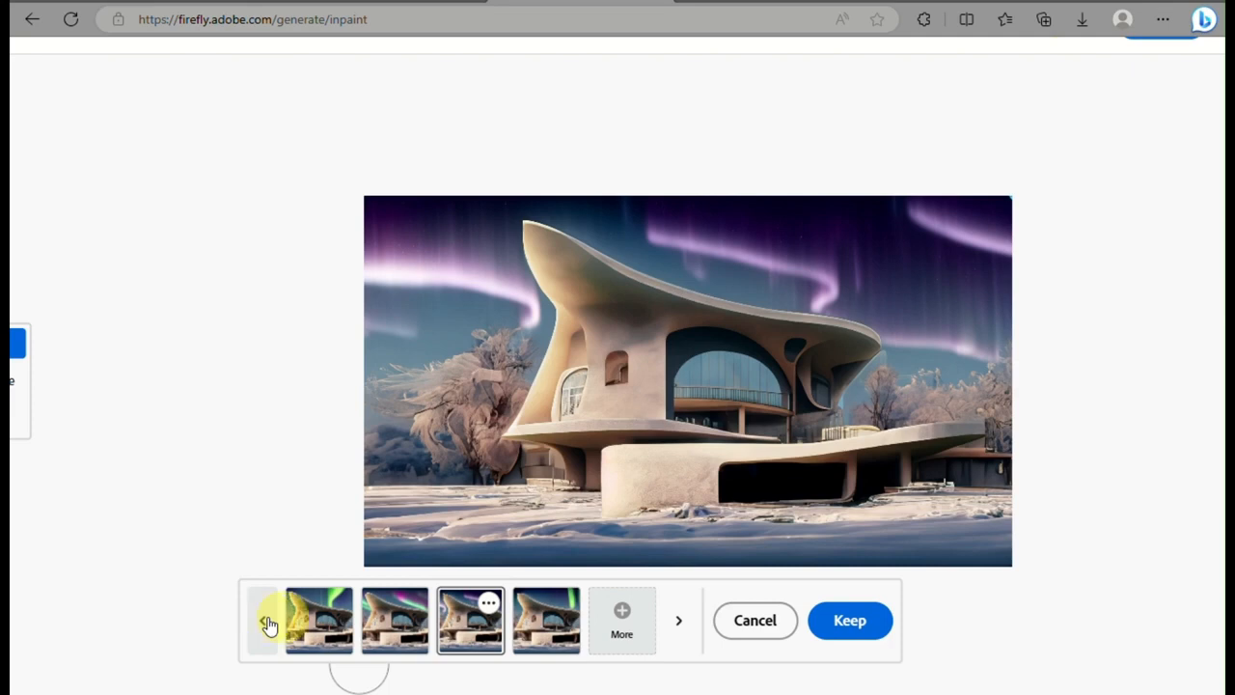
pyautogui.click(406, 617)
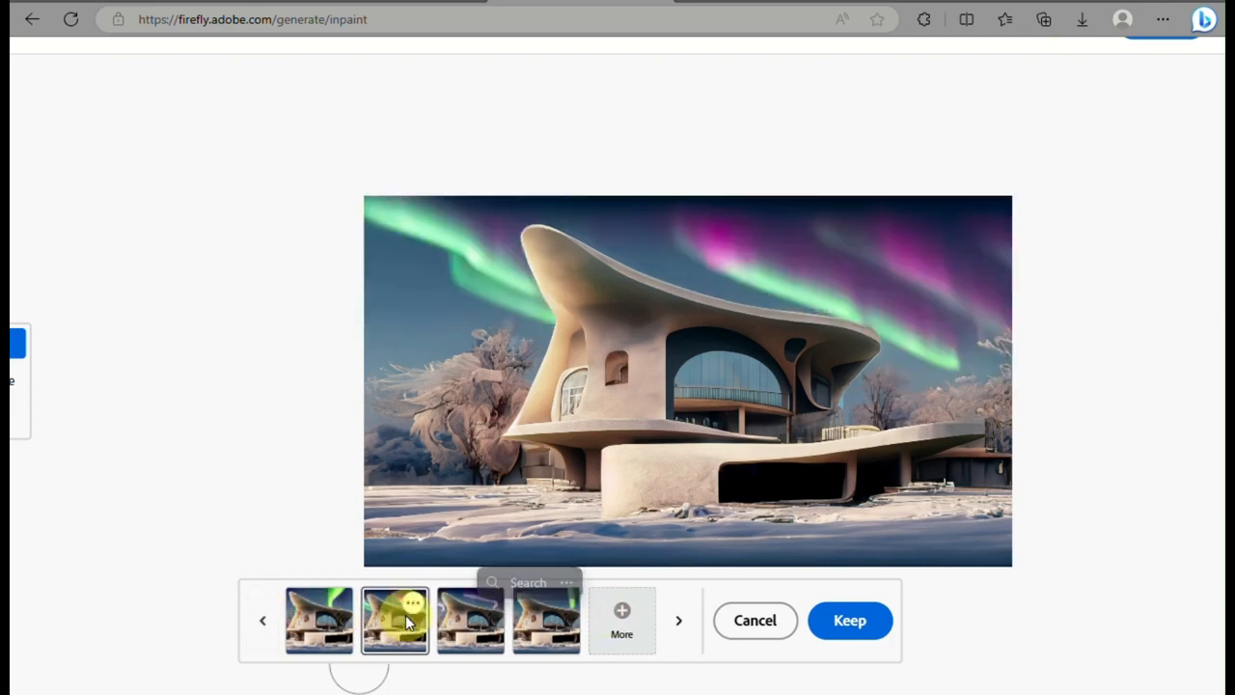
pyautogui.click(849, 619)
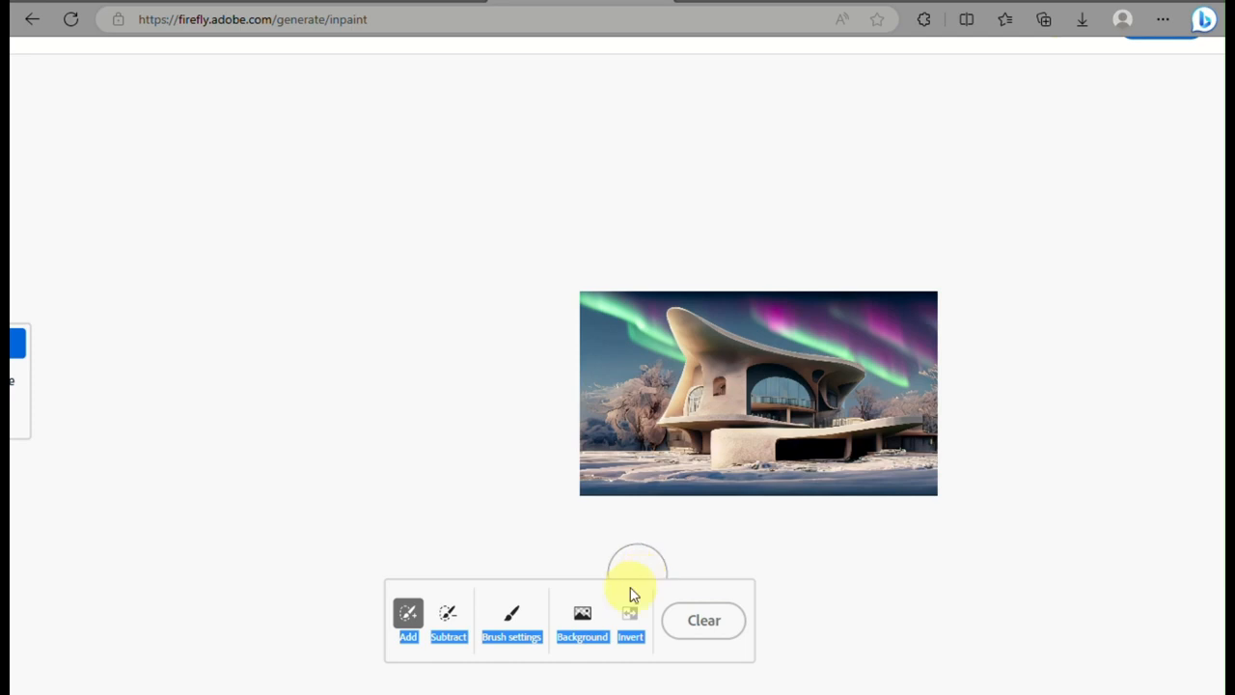
# Download the finished image of the house under the northern lights
pyautogui.scroll(3, 722, 376)
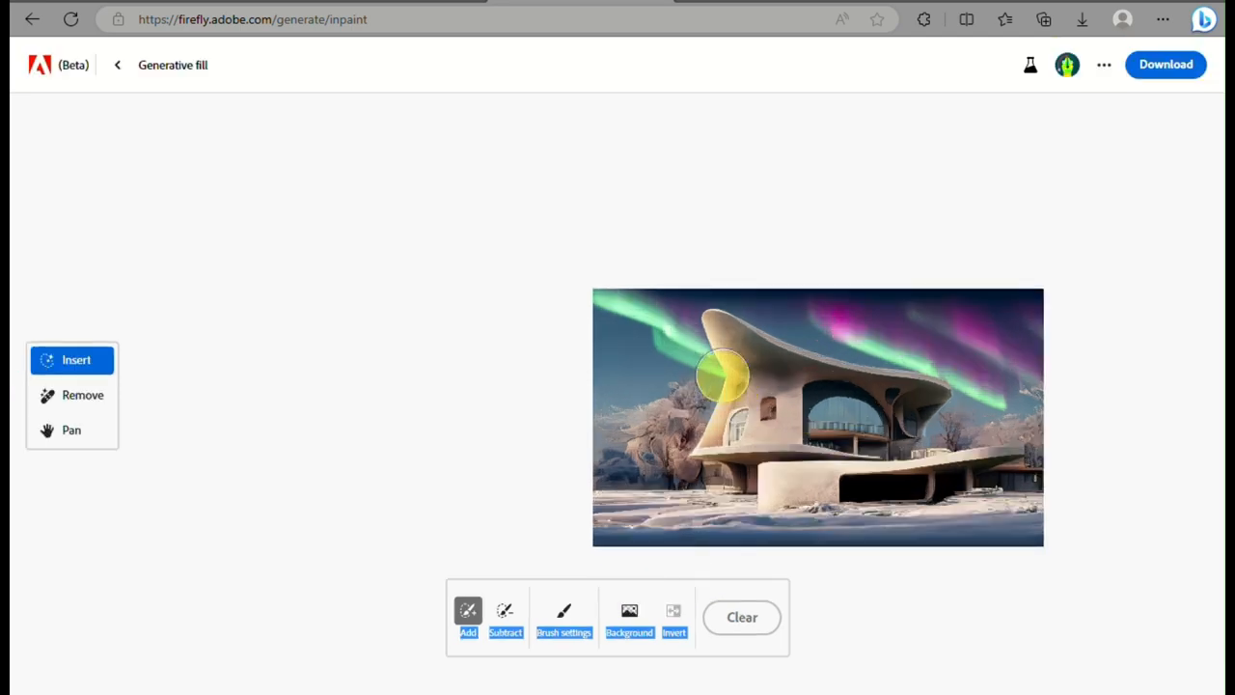
pyautogui.hscroll(3, 721, 375)
pyautogui.scroll(2, 722, 375)
pyautogui.scroll(-1, 723, 377)
pyautogui.hscroll(-1, 723, 377)
pyautogui.scroll(1, 723, 377)
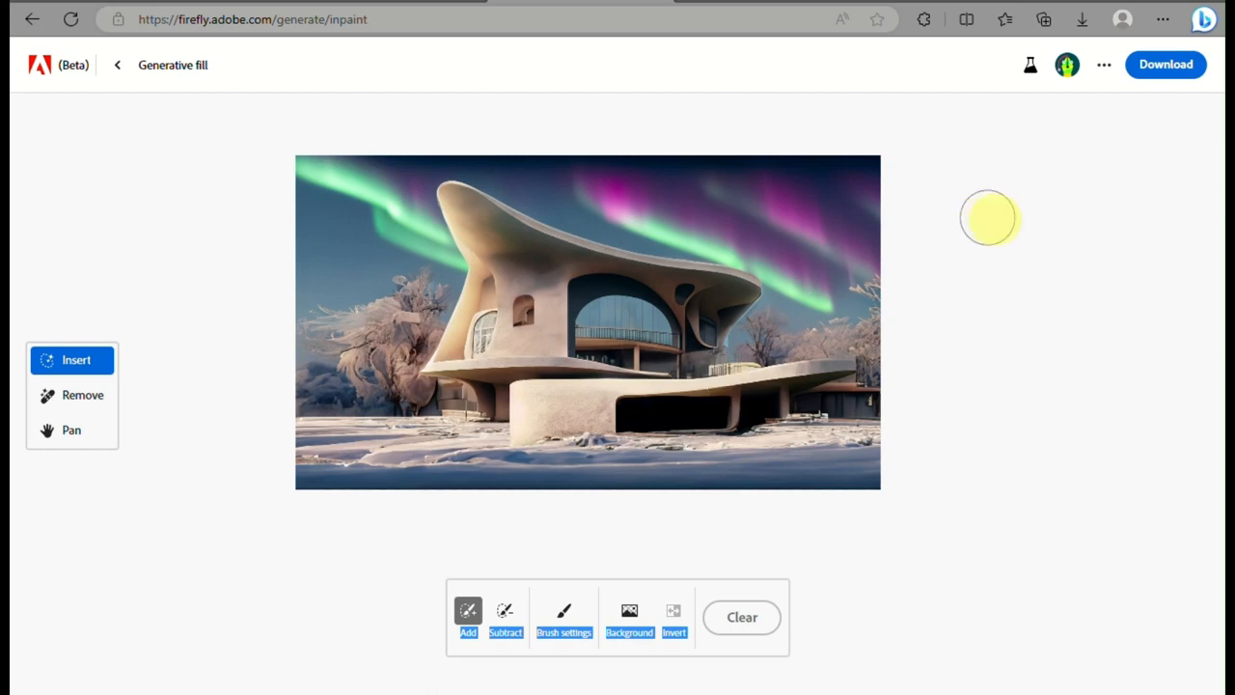
pyautogui.click(1175, 67)
pyautogui.click(796, 569)
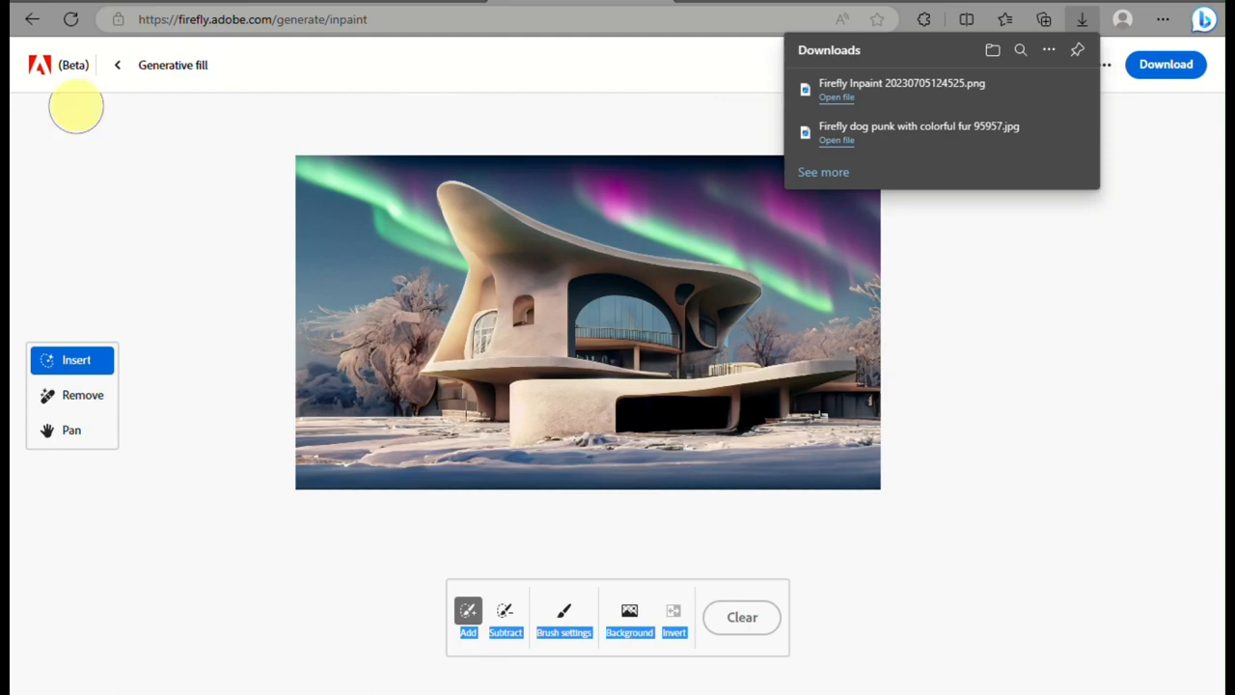
# Return to the Adobe Firefly landing page and open the Text effects generator
pyautogui.click(362, 2)
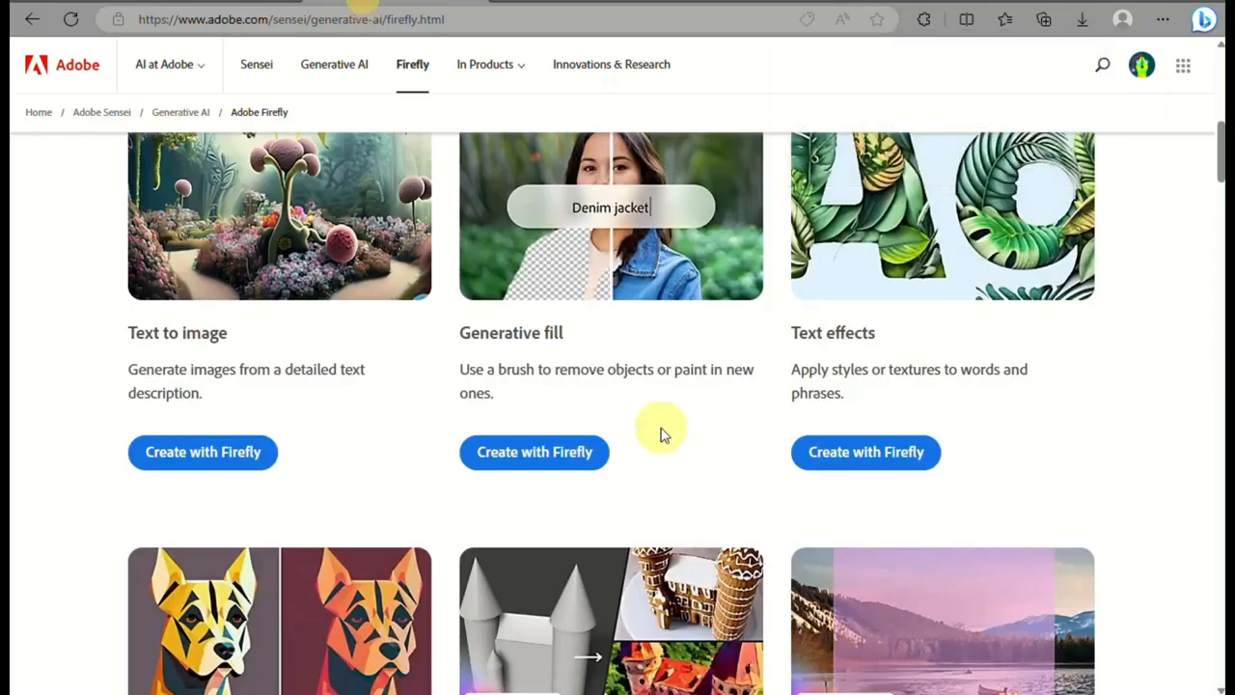
pyautogui.scroll(3, 883, 223)
pyautogui.scroll(-2, 883, 223)
pyautogui.click(865, 554)
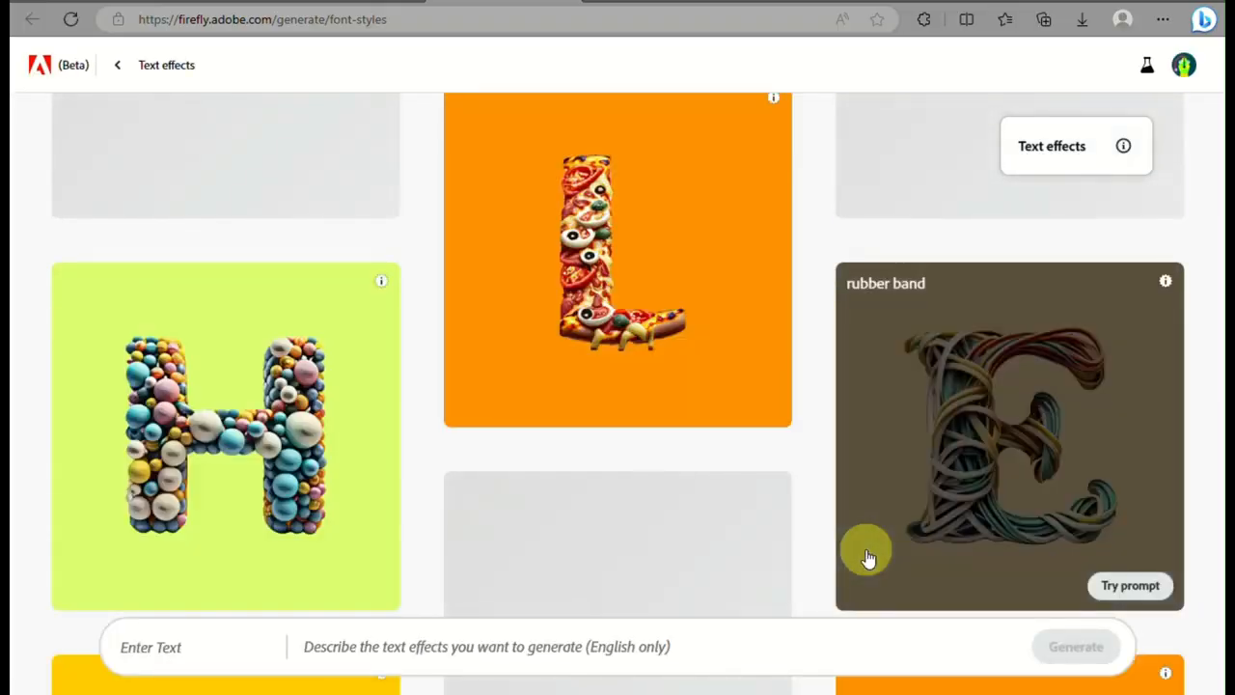
# Look through the Text effects sample gallery to examine the example letter styles and their prompts
pyautogui.scroll(-6, 480, 409)
pyautogui.scroll(7, 480, 409)
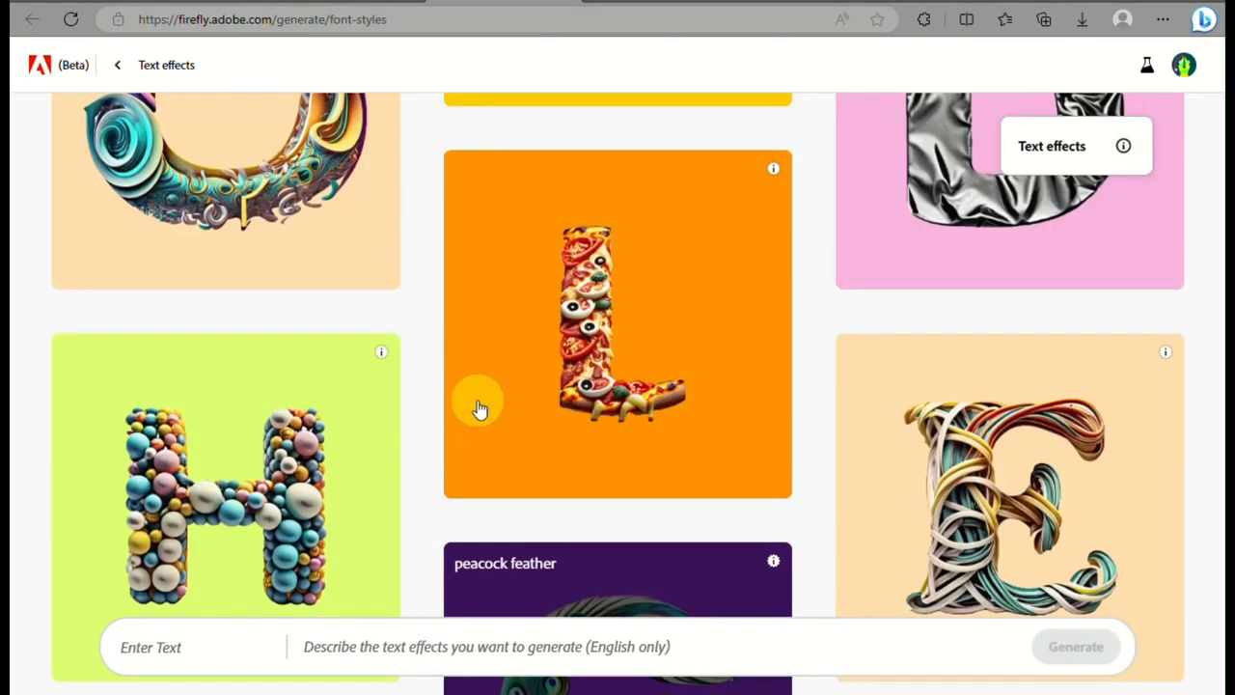
pyautogui.scroll(-3, 479, 409)
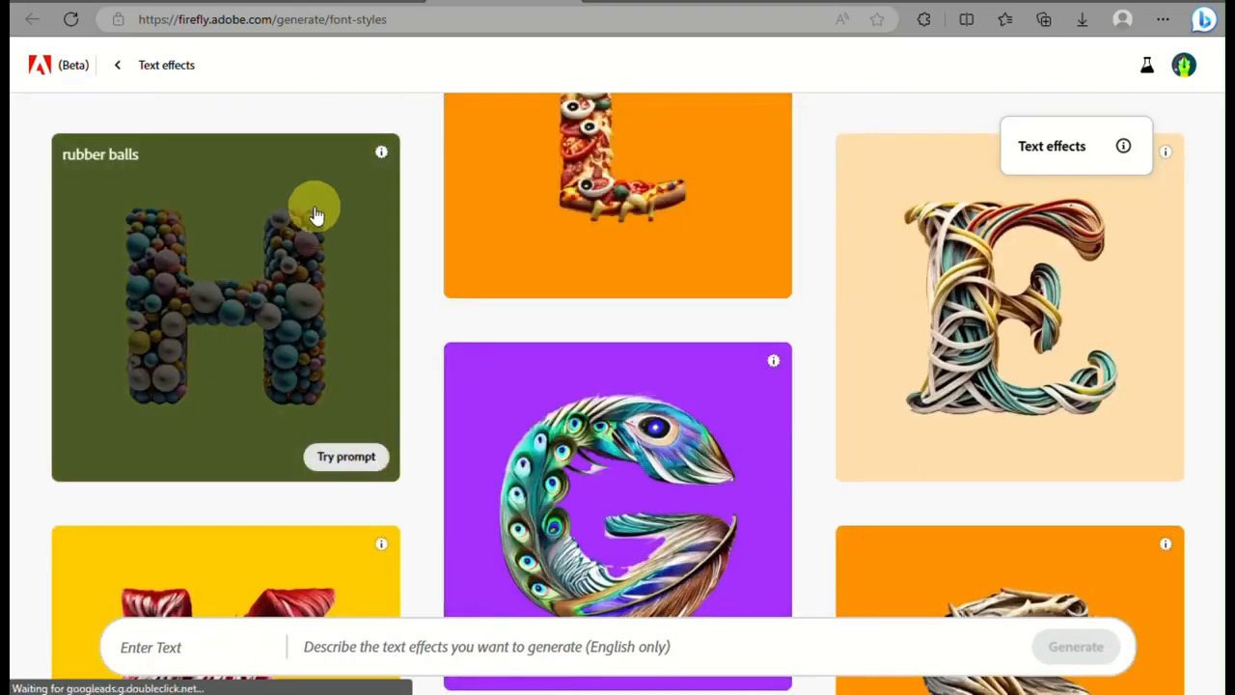
pyautogui.scroll(-5, 318, 211)
pyautogui.scroll(-15, 463, 338)
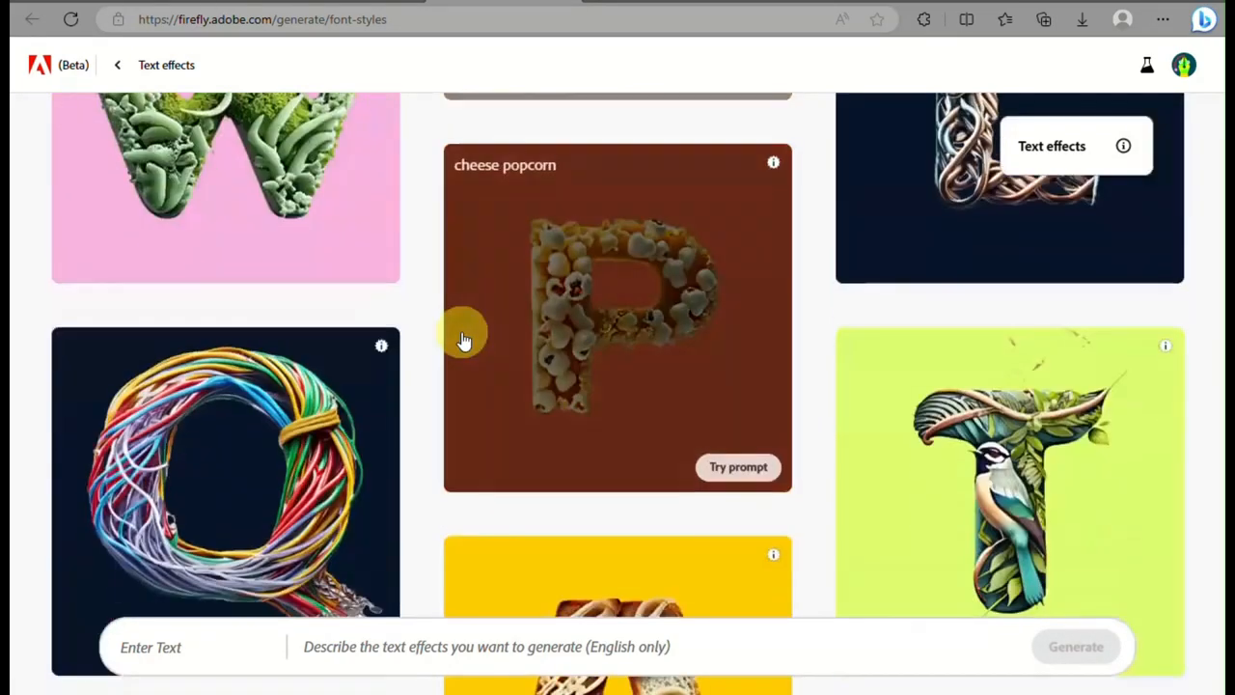
pyautogui.scroll(-15, 464, 339)
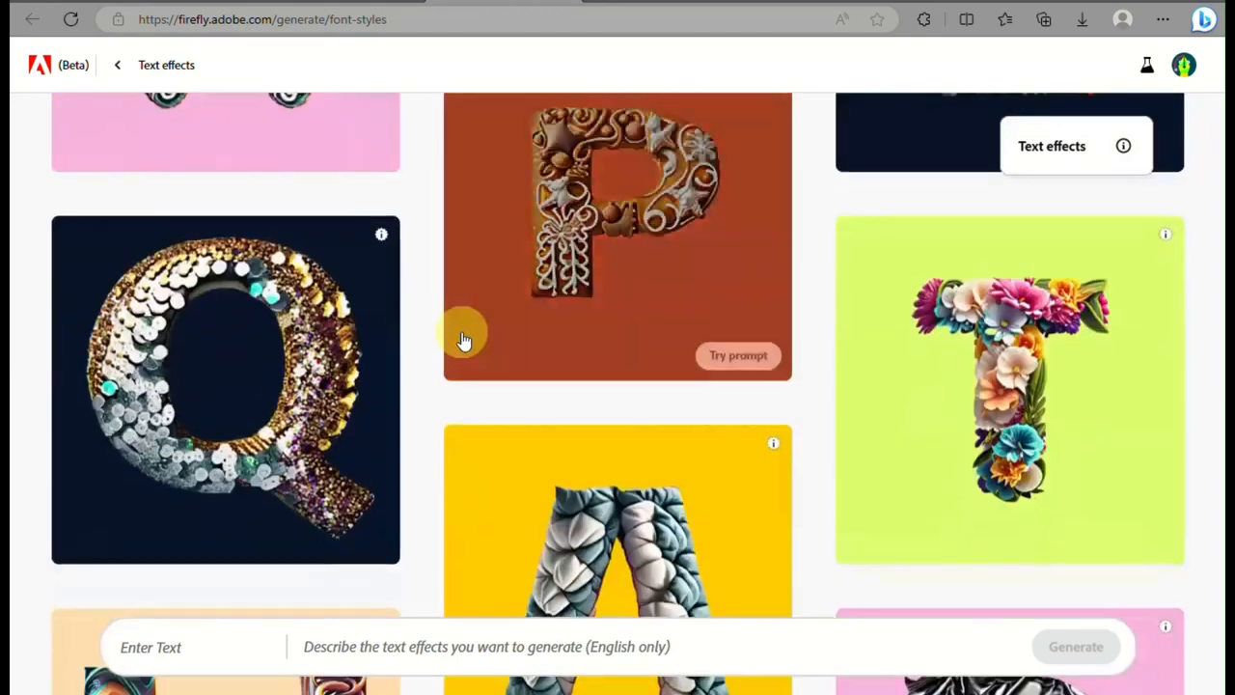
pyautogui.scroll(-5, 463, 339)
pyautogui.scroll(10, 463, 340)
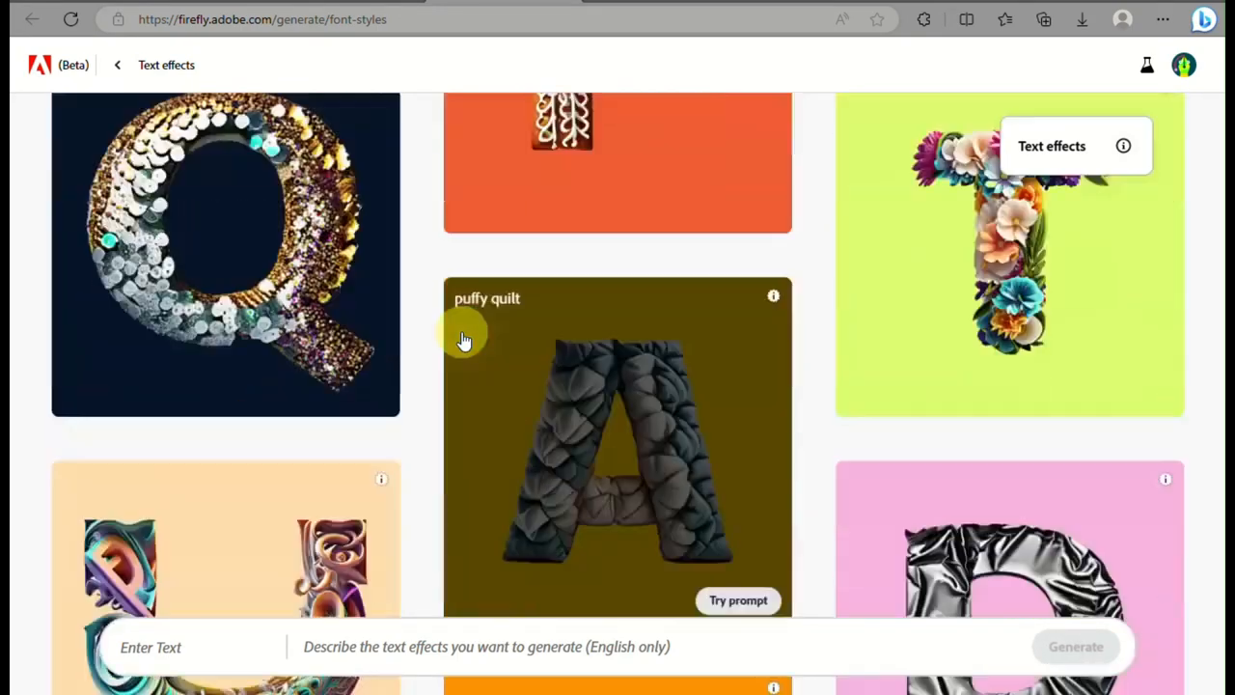
pyautogui.scroll(-10, 463, 339)
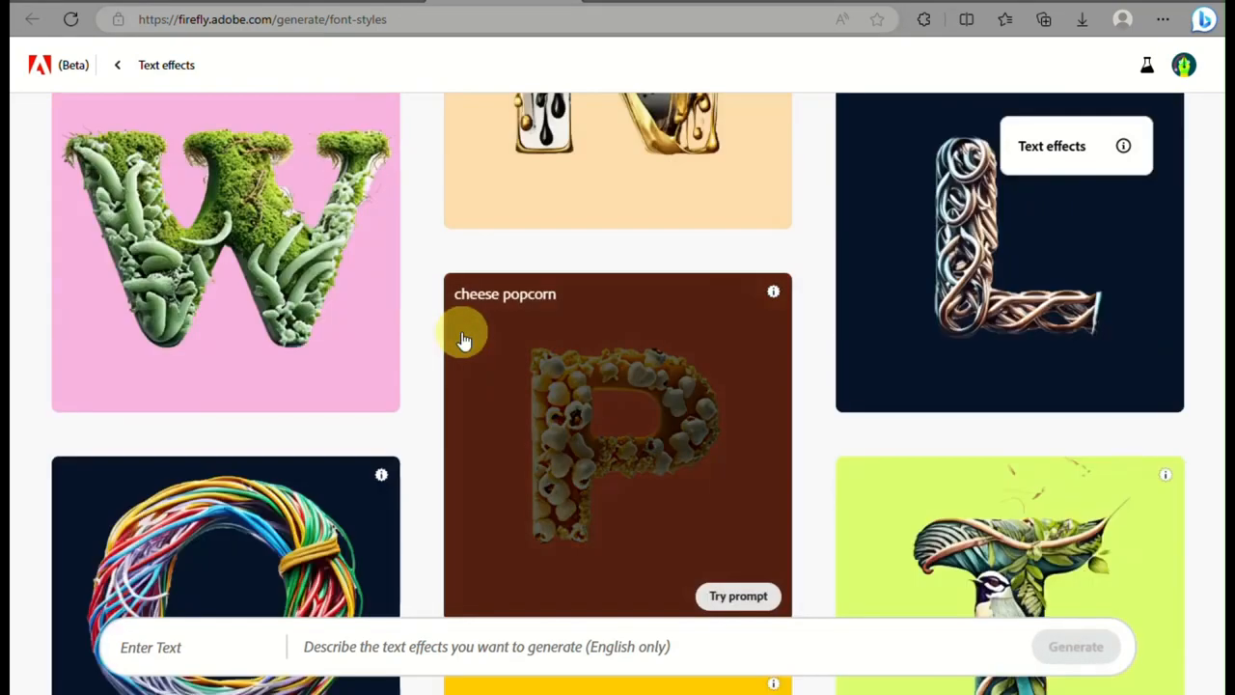
pyautogui.scroll(10, 464, 339)
pyautogui.scroll(-6, 463, 340)
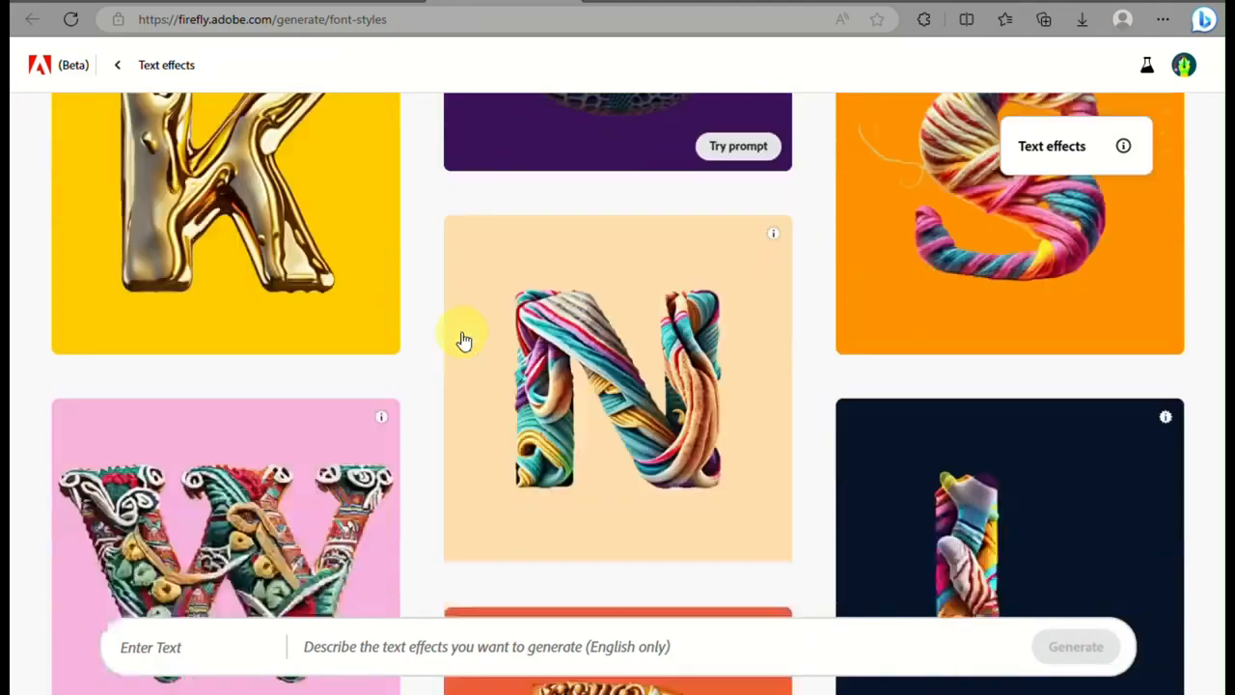
pyautogui.scroll(-4, 463, 340)
pyautogui.scroll(-4, 463, 340)
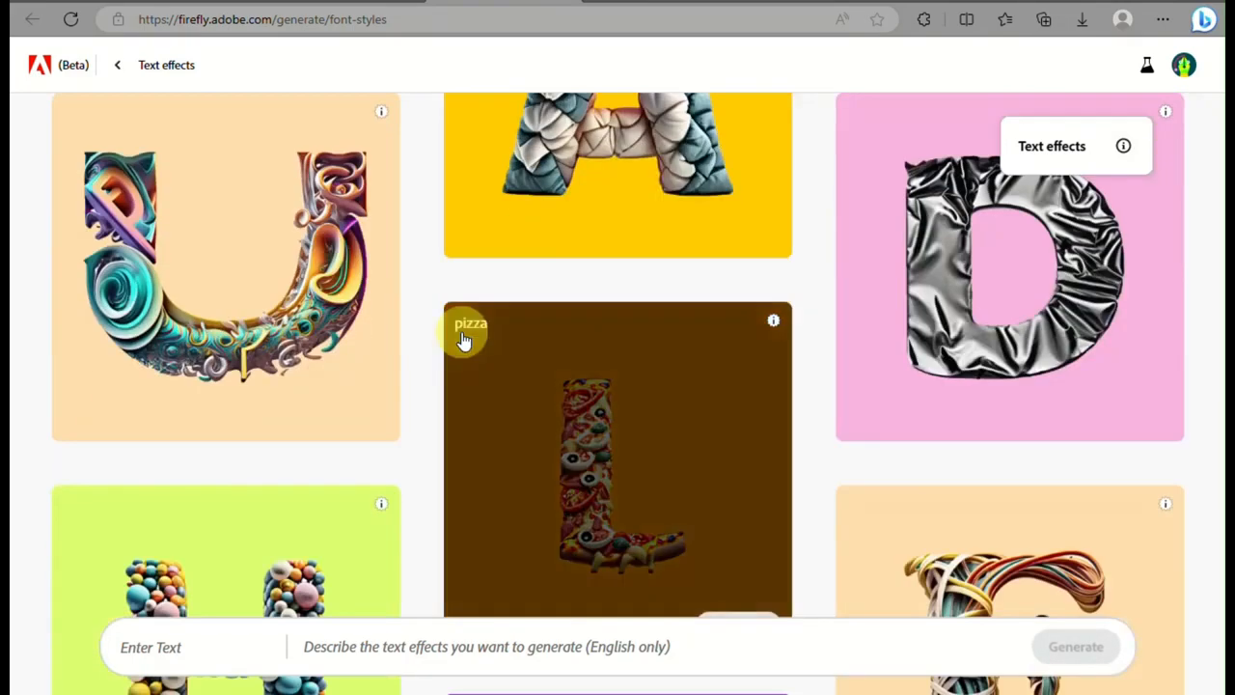
pyautogui.scroll(10, 463, 339)
pyautogui.scroll(-6, 463, 340)
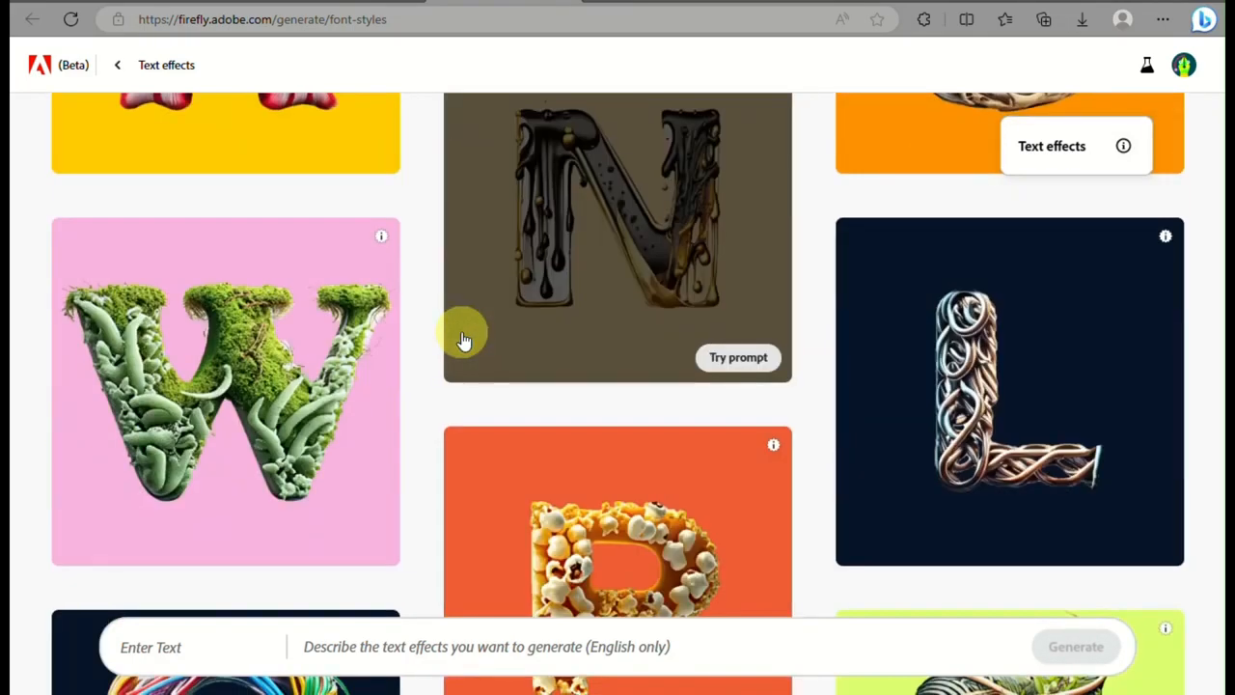
# Find the rubber balls sample in the Text effects gallery and try its prompt
pyautogui.scroll(-2, 463, 339)
pyautogui.scroll(4, 353, 429)
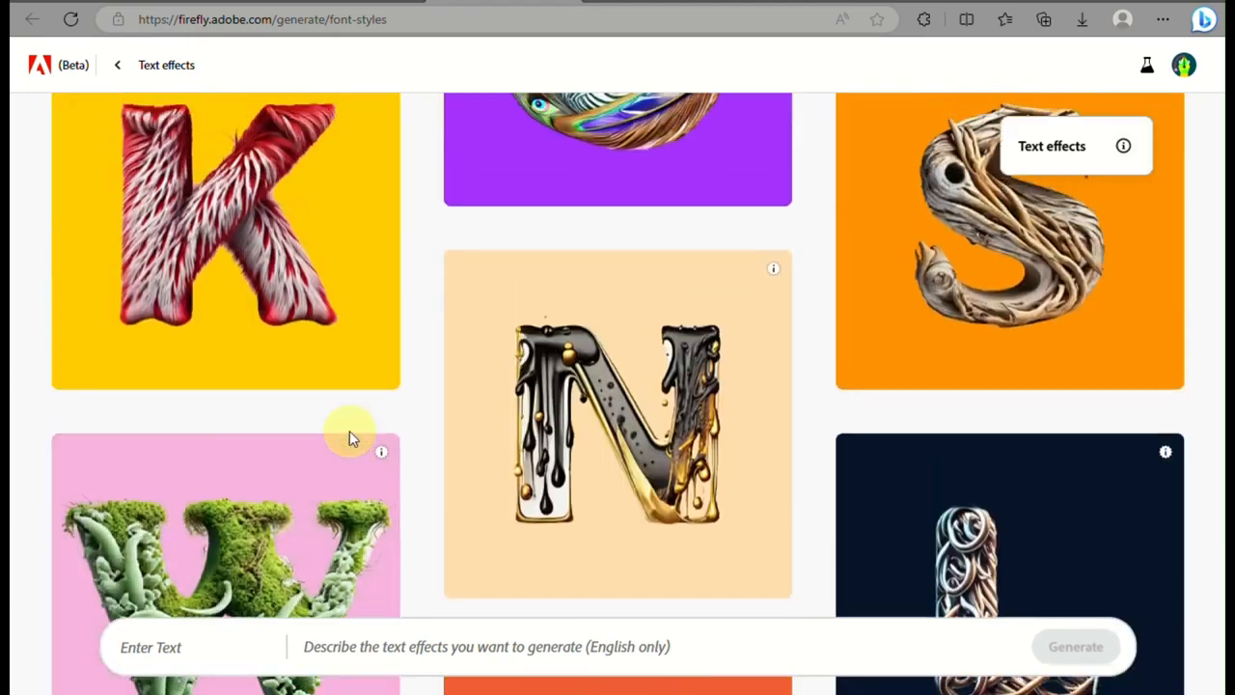
pyautogui.scroll(-10, 349, 434)
pyautogui.scroll(-3, 349, 431)
pyautogui.moveTo(353, 435)
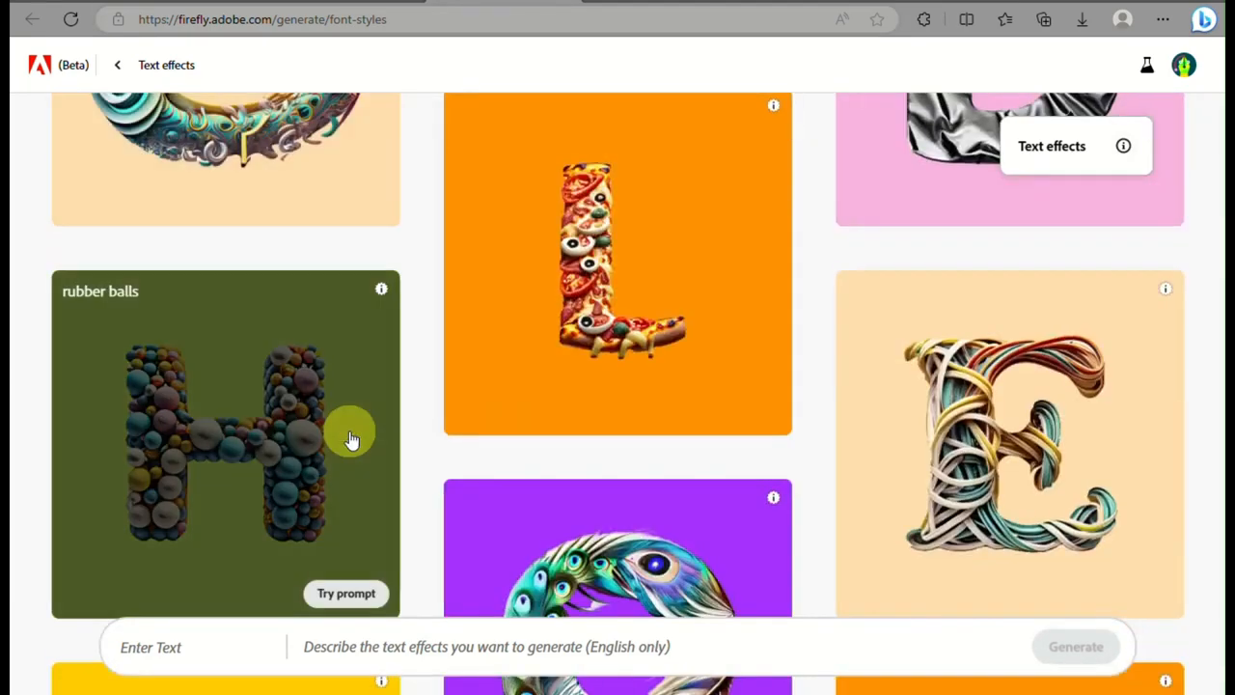
pyautogui.click(343, 595)
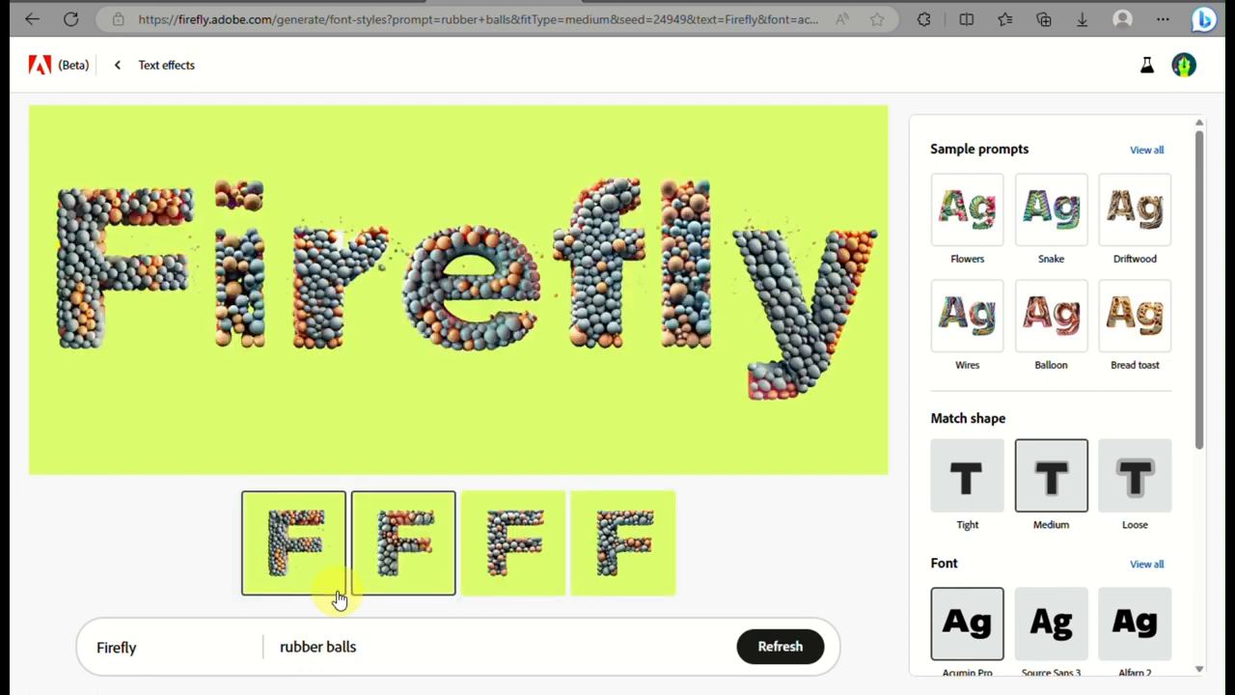
# Apply the Bread toast sample style and change the styled word to "forest"
pyautogui.moveTo(415, 409)
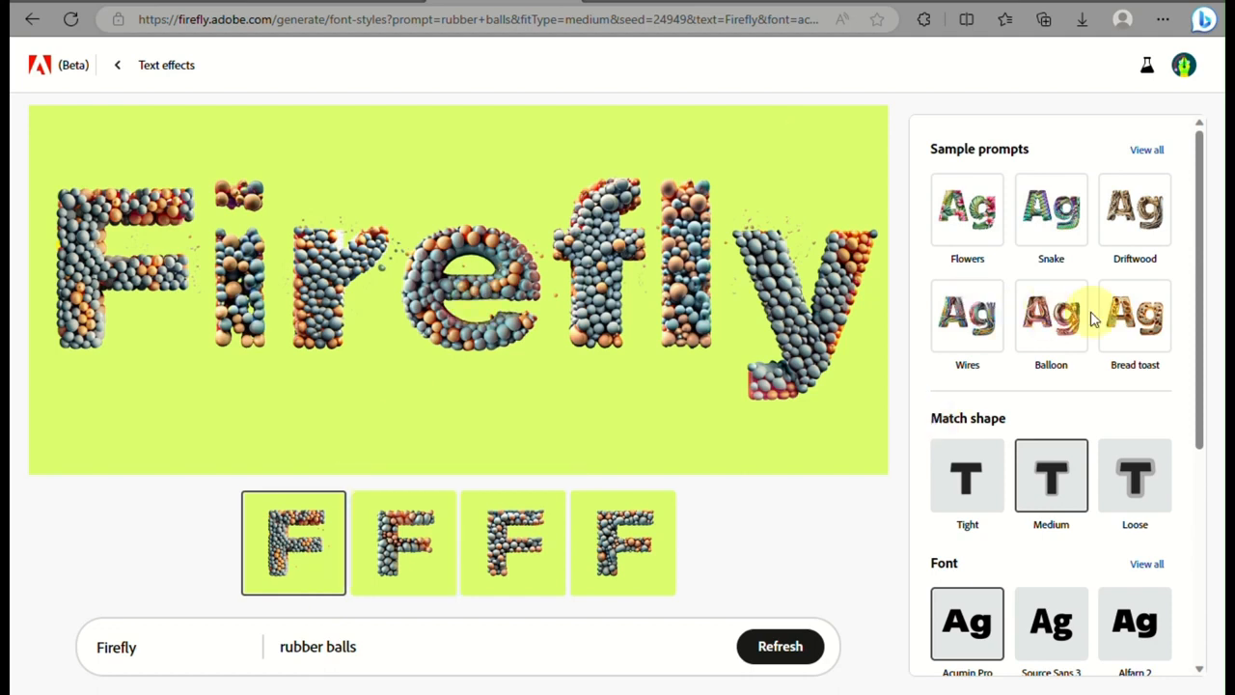
pyautogui.click(1117, 328)
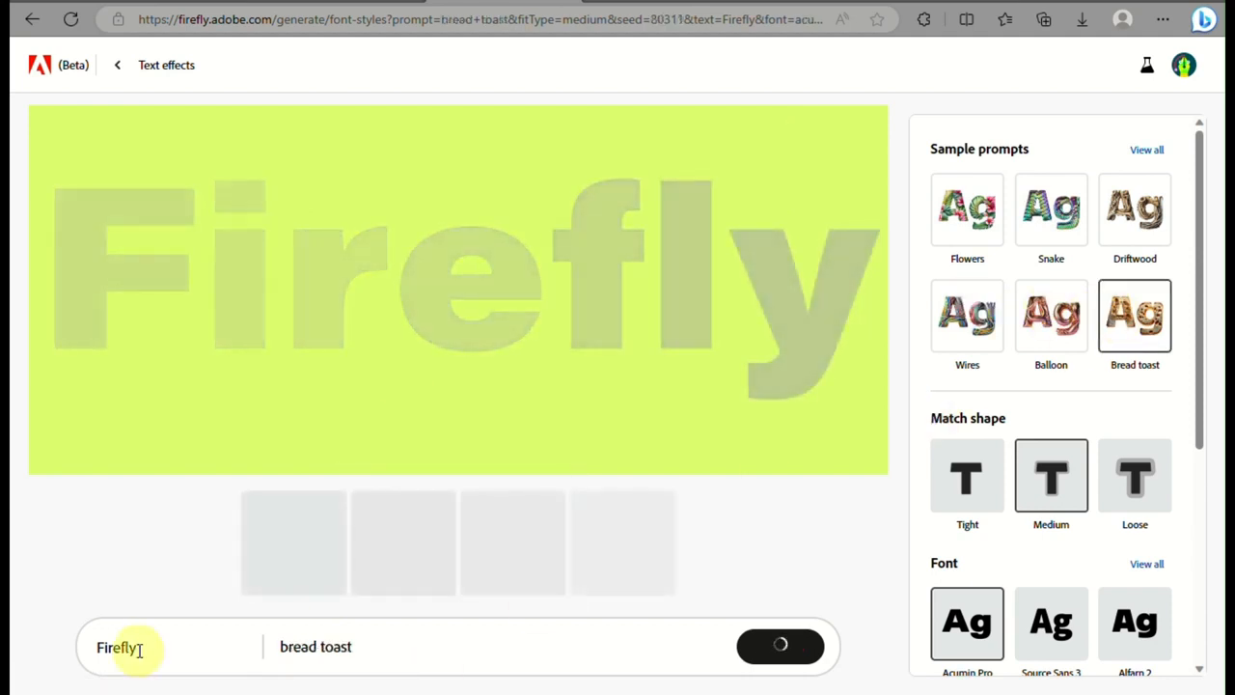
pyautogui.click(188, 654)
pyautogui.scroll(5, 122, 648)
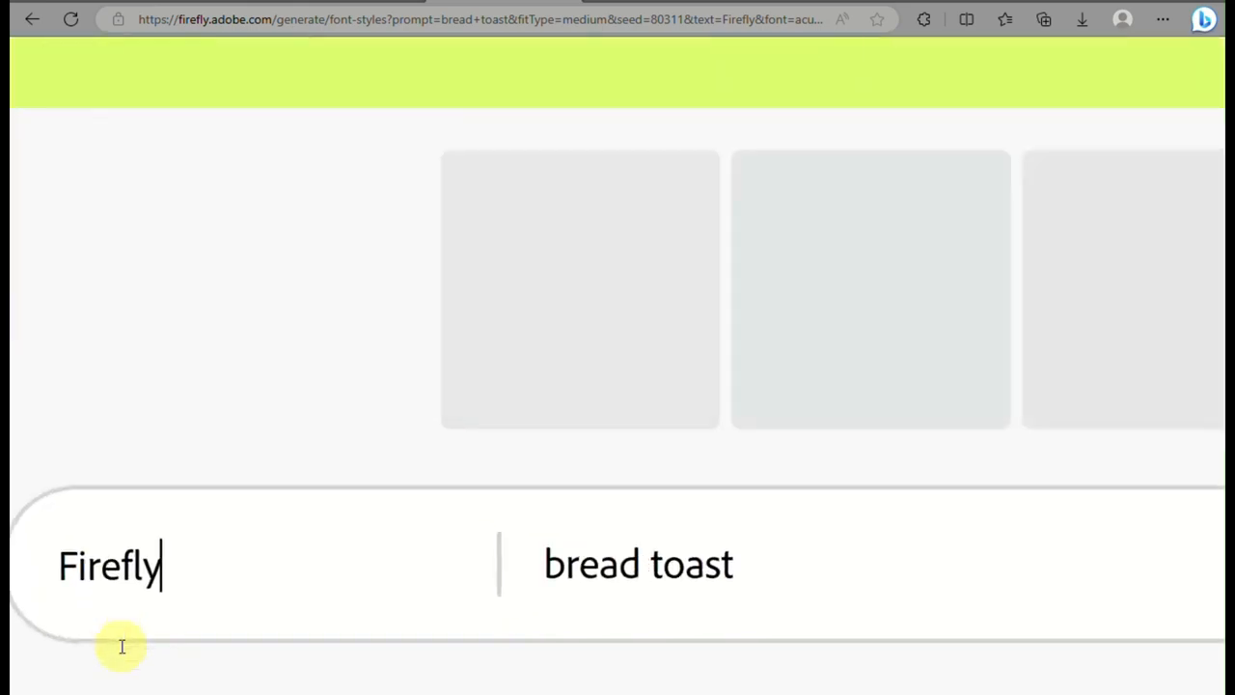
pyautogui.click(36, 571)
pyautogui.moveTo(273, 565); pyautogui.dragTo(64, 577)
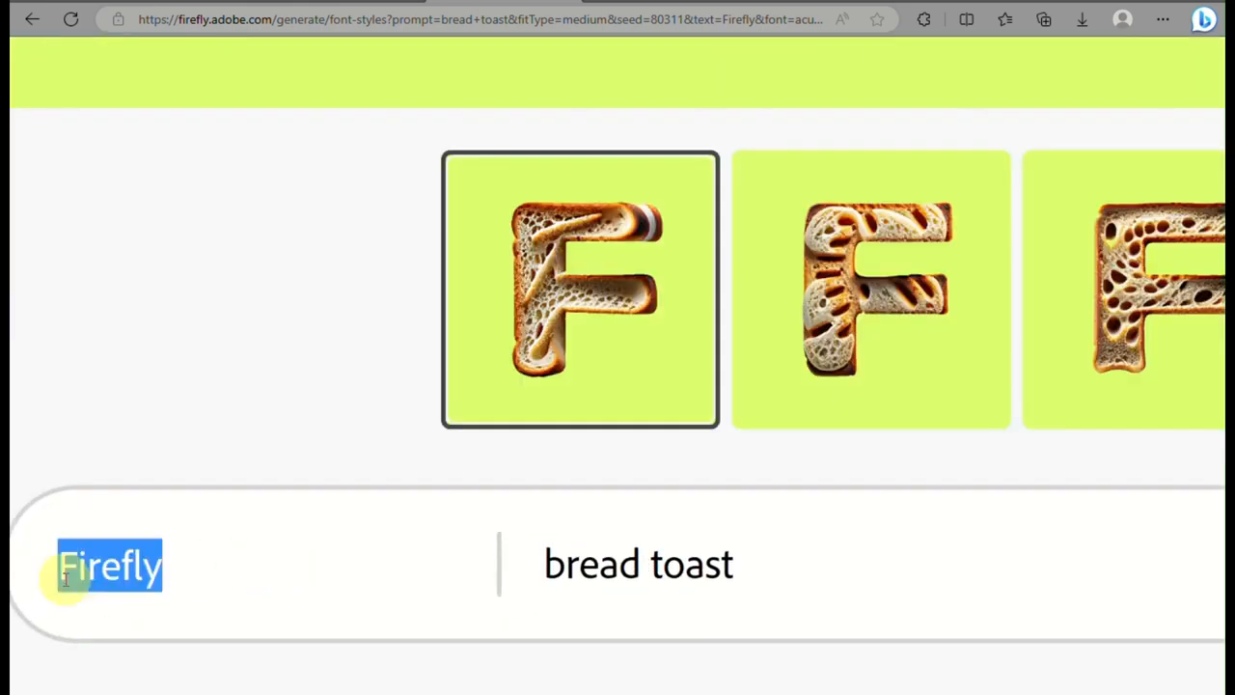
pyautogui.write('forest')
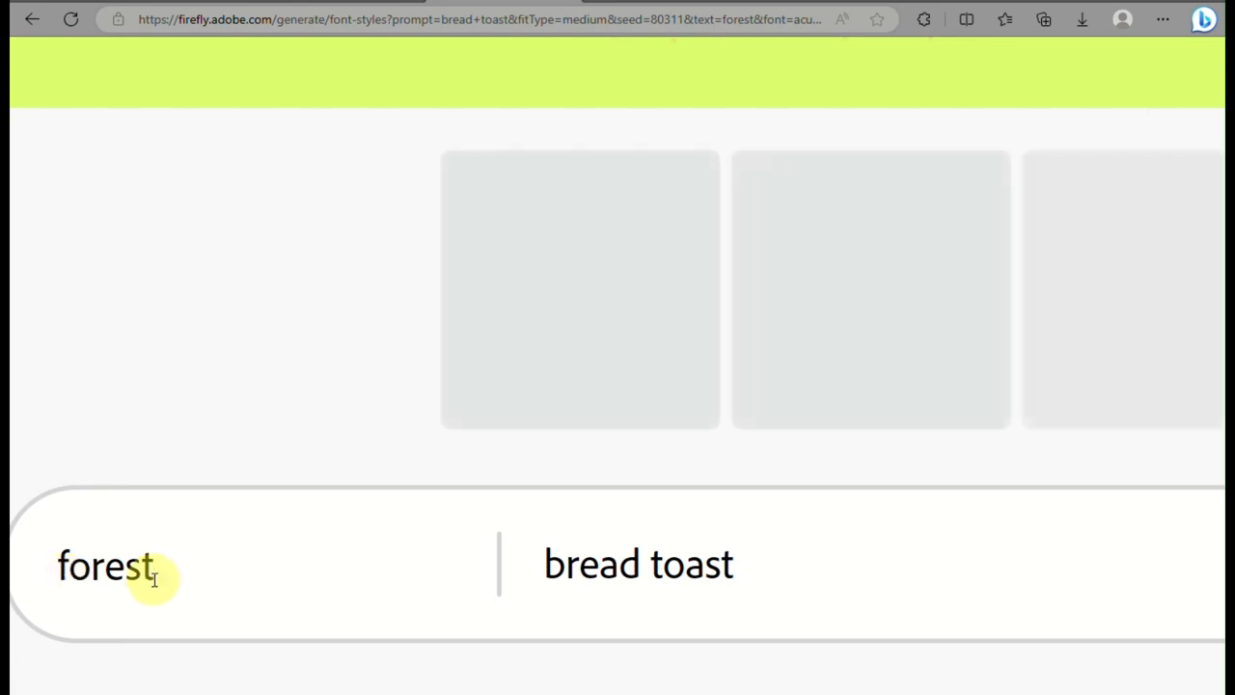
# Generate the word with the prompt "moss", using the Alfarn 2 font and a black background
pyautogui.tripleClick(685, 570)
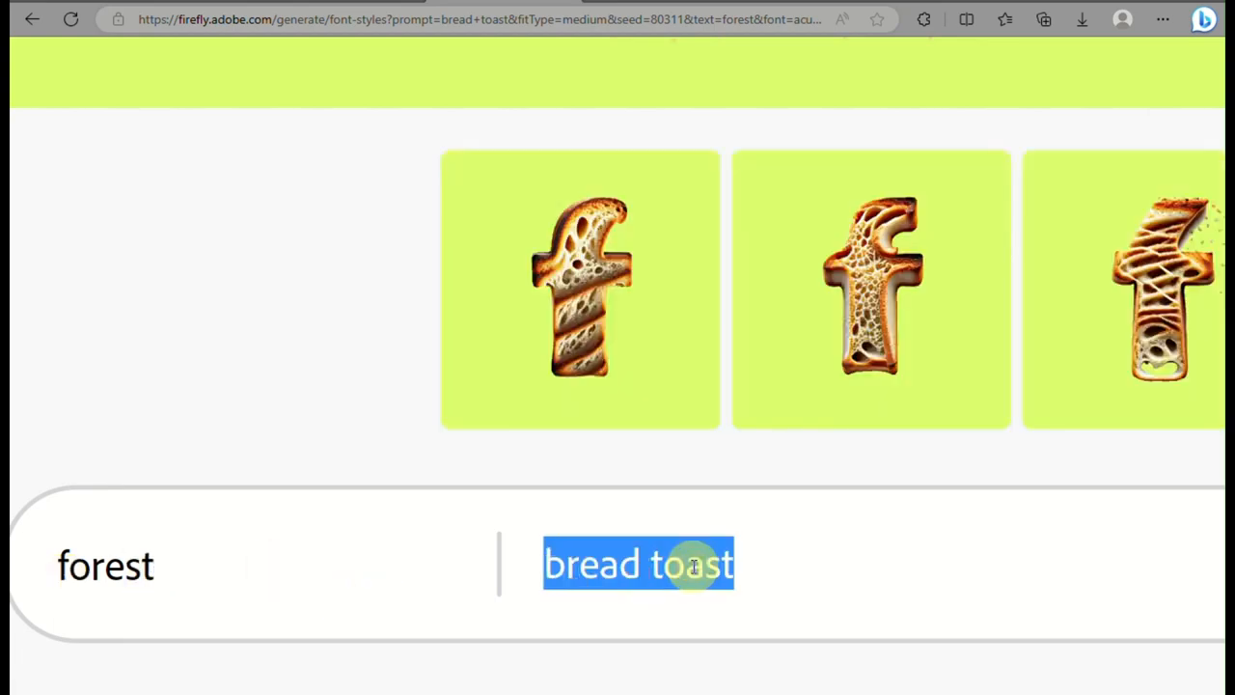
pyautogui.write('moss')
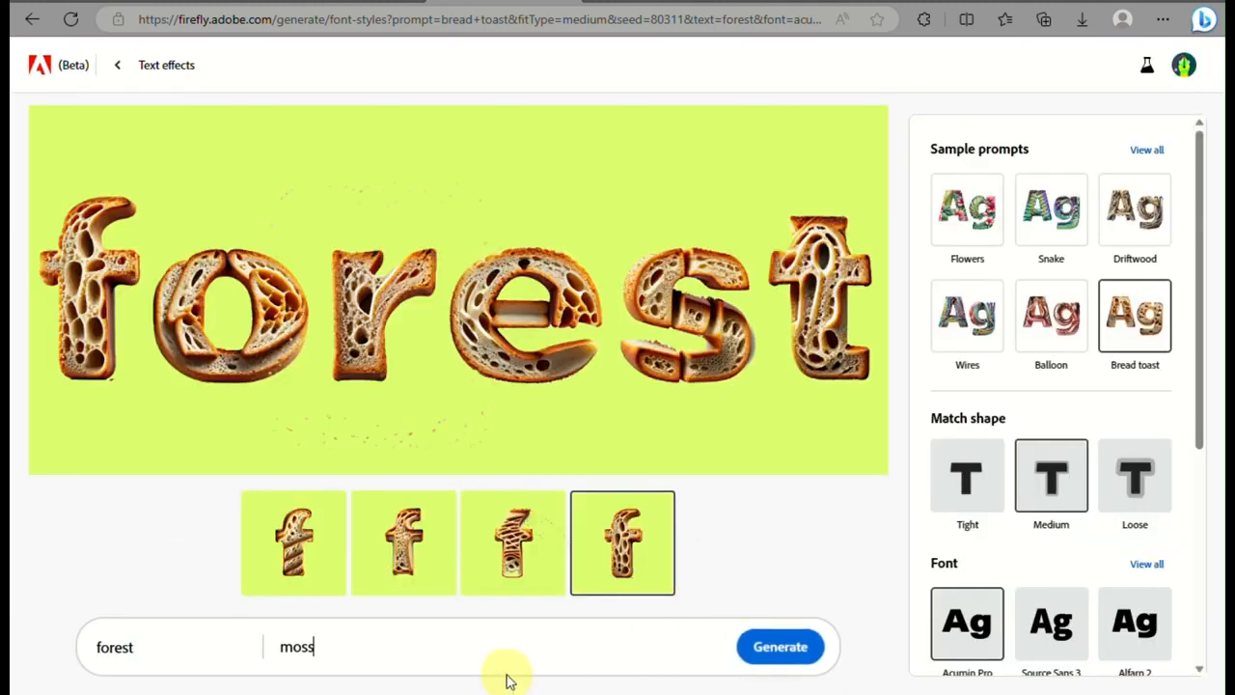
pyautogui.scroll(-2, 987, 494)
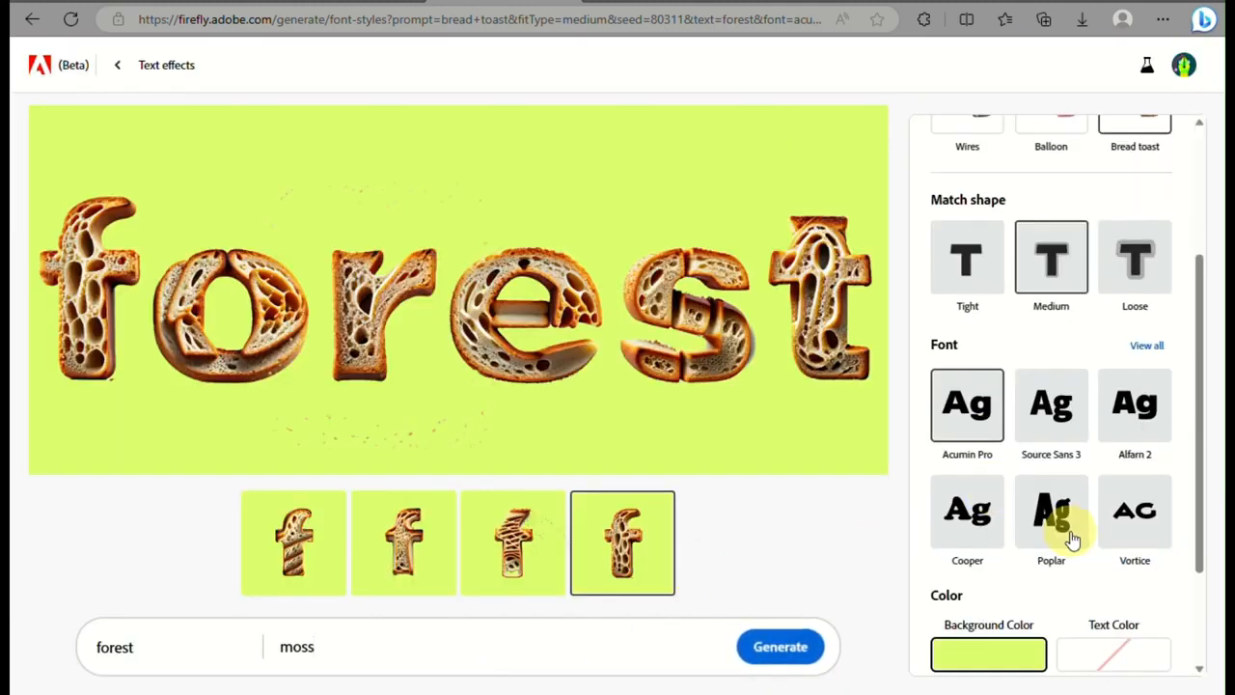
pyautogui.click(1143, 446)
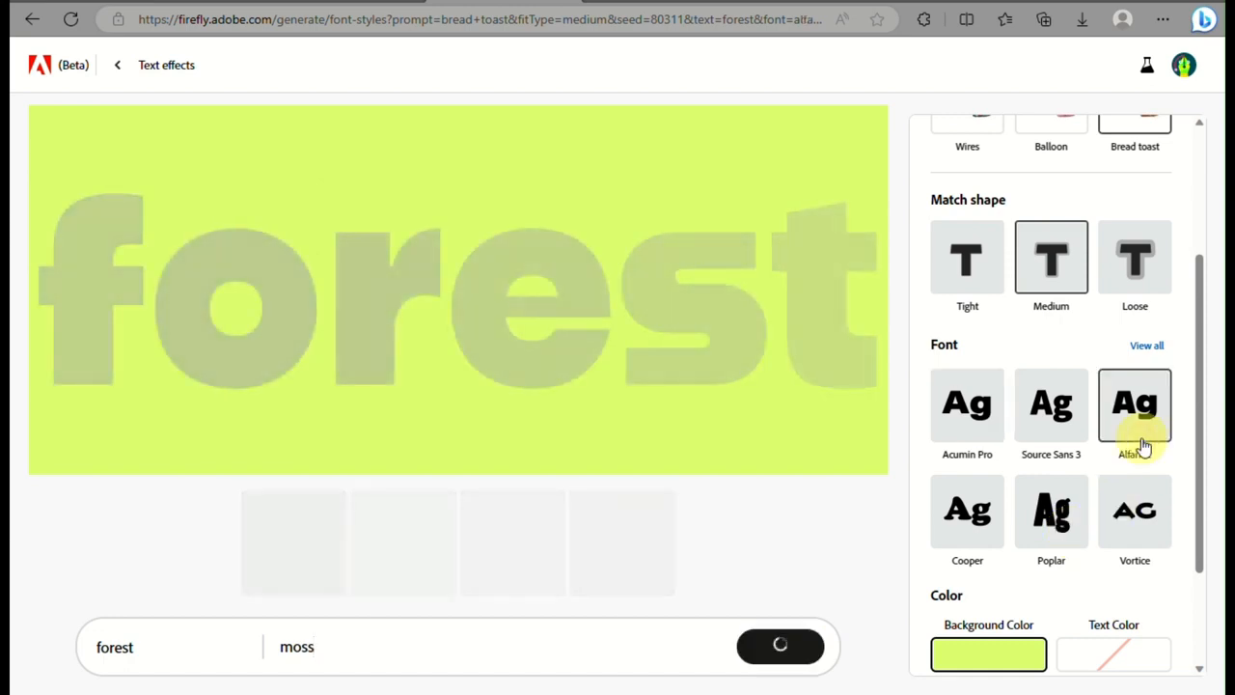
pyautogui.scroll(-2, 1065, 547)
pyautogui.click(1066, 546)
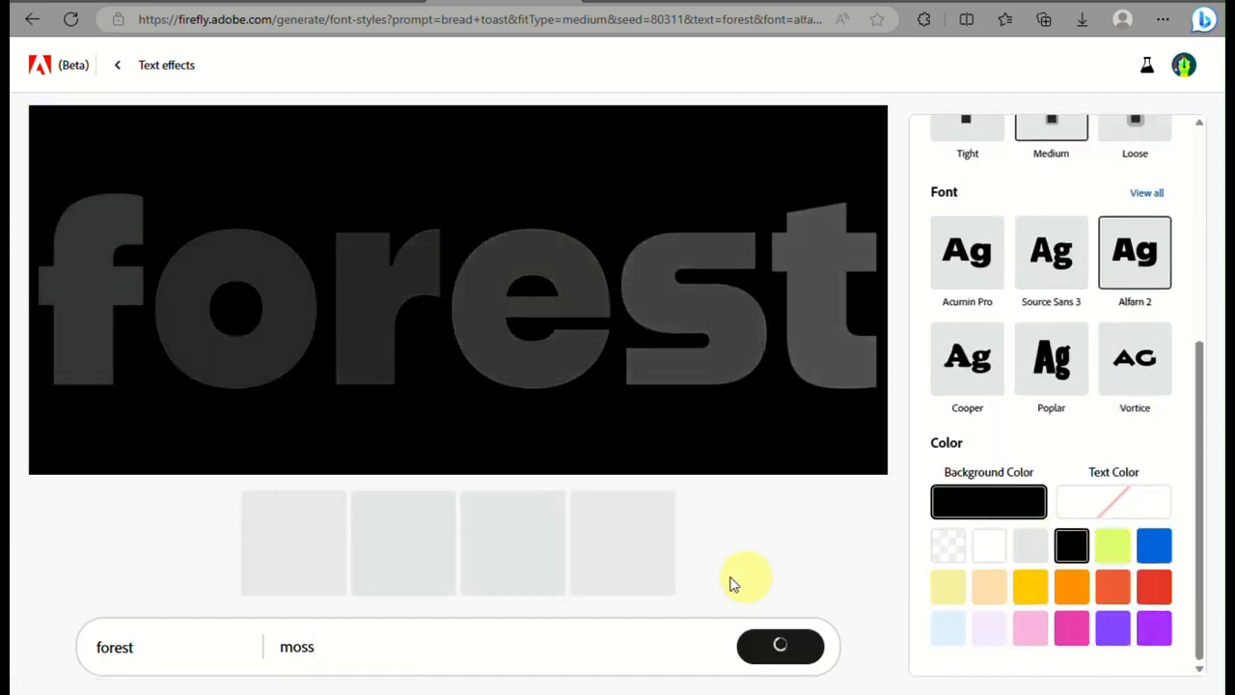
pyautogui.scroll(3, 1036, 212)
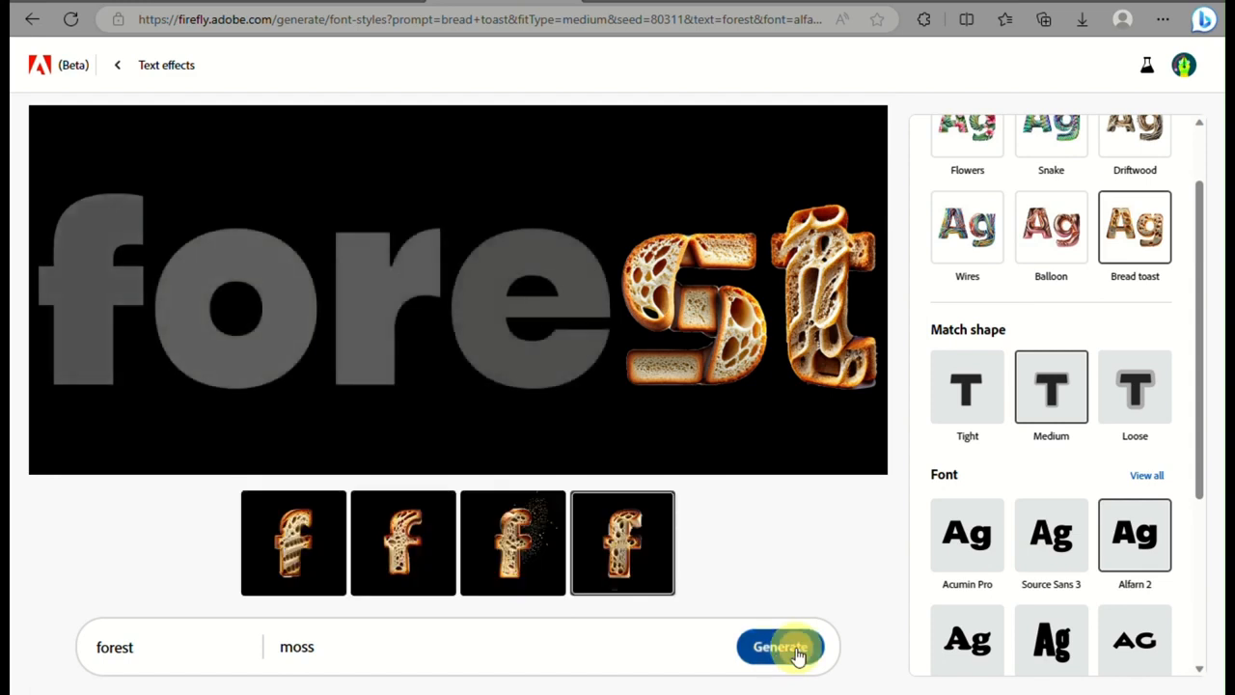
pyautogui.click(786, 650)
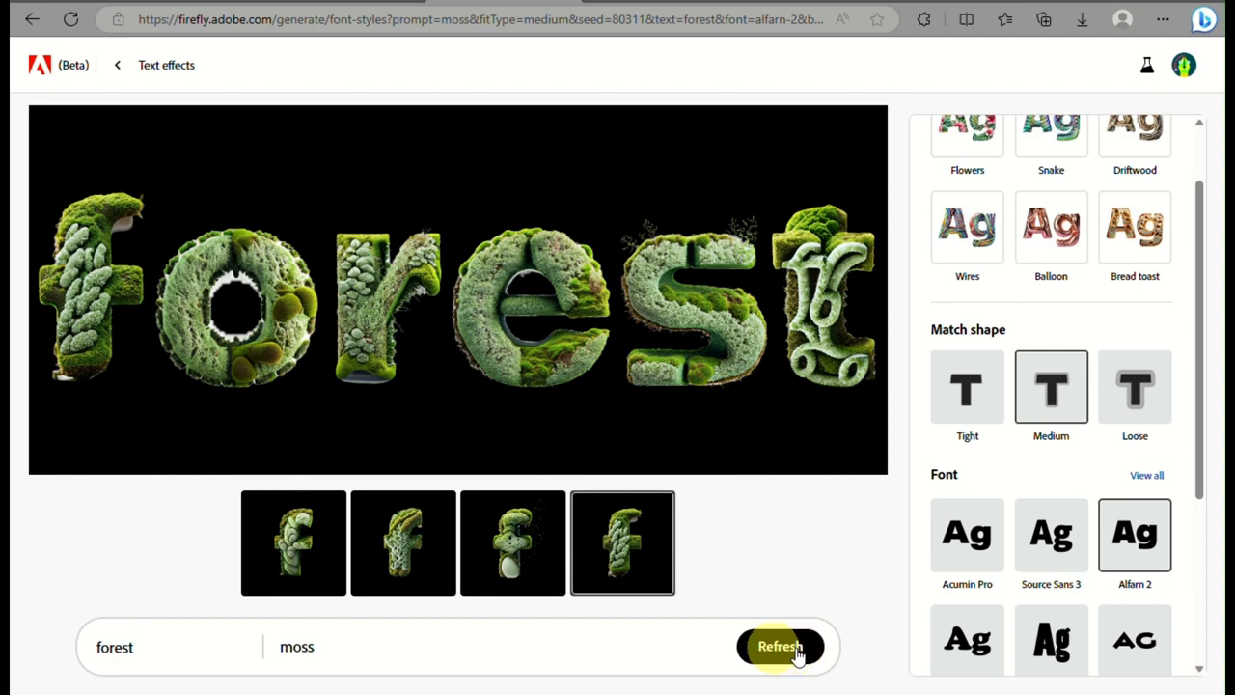
# Replace the effect prompt with "eggshell", generate it and show the second variation
pyautogui.doubleClick(334, 650)
pyautogui.press('BackSpace')
pyautogui.write('eggsh')
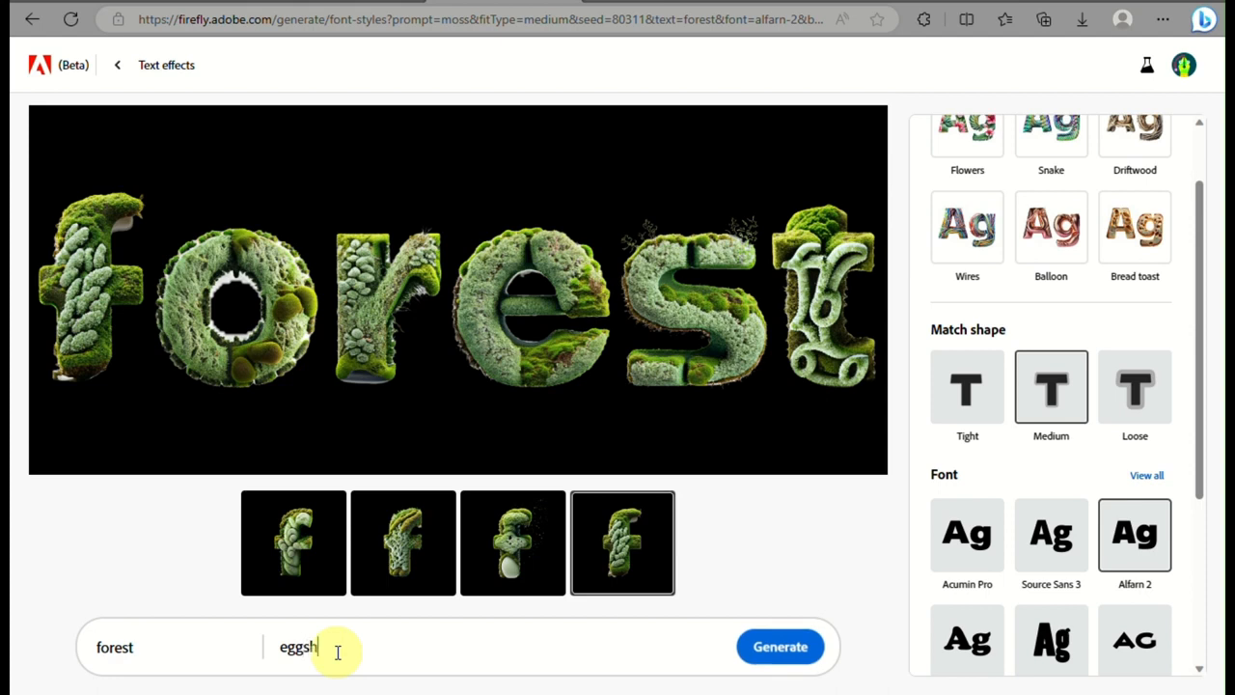
pyautogui.write('ell')
pyautogui.press('Return')
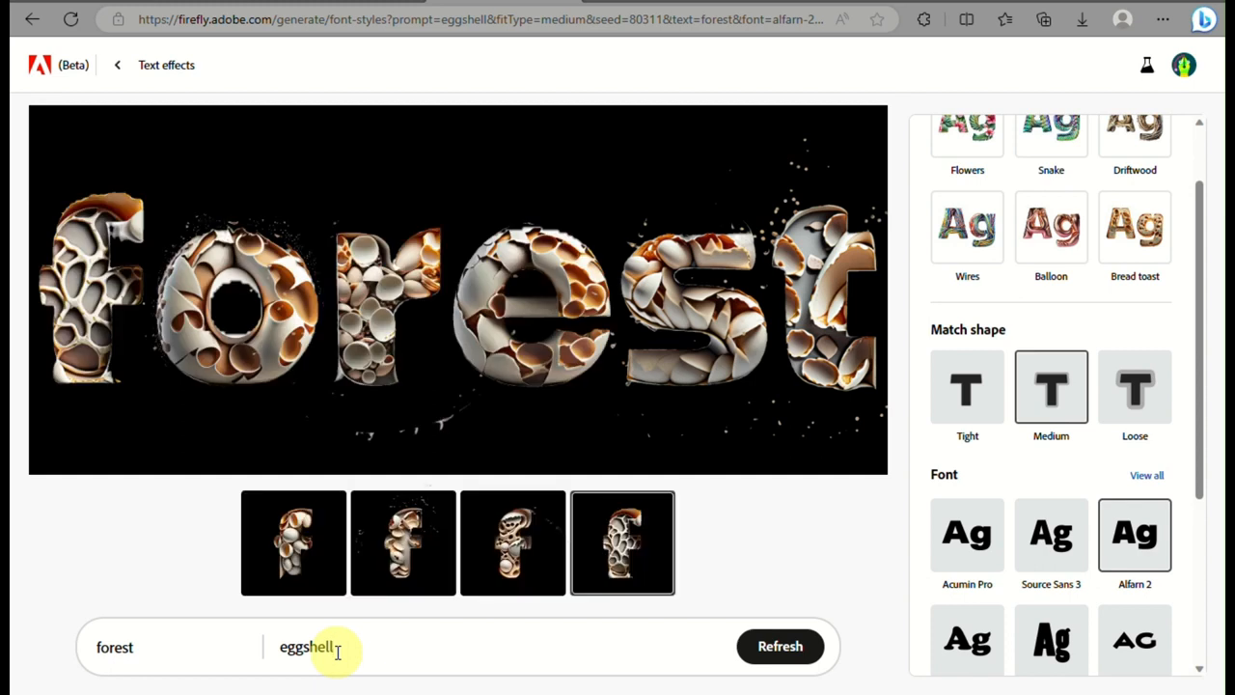
pyautogui.click(401, 542)
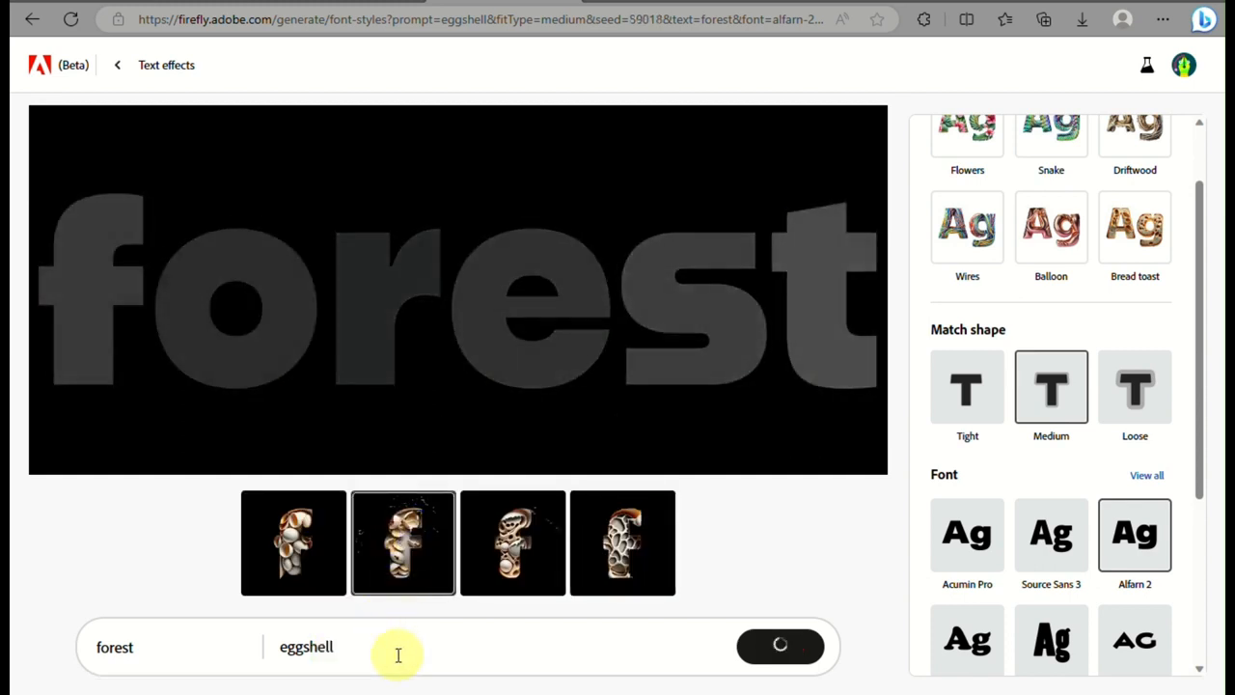
# Replace the effect prompt with "pearls" and generate the lettering
pyautogui.moveTo(398, 655); pyautogui.dragTo(180, 656)
pyautogui.write('p')
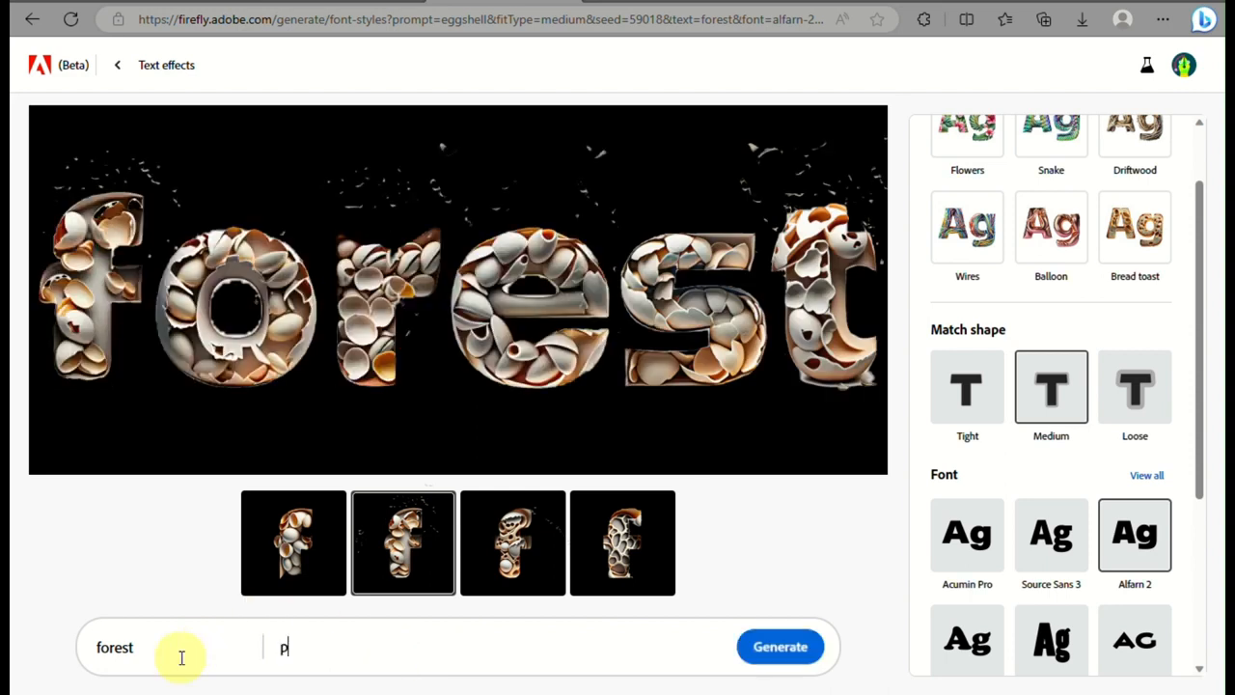
pyautogui.write('earls')
pyautogui.press('Return')
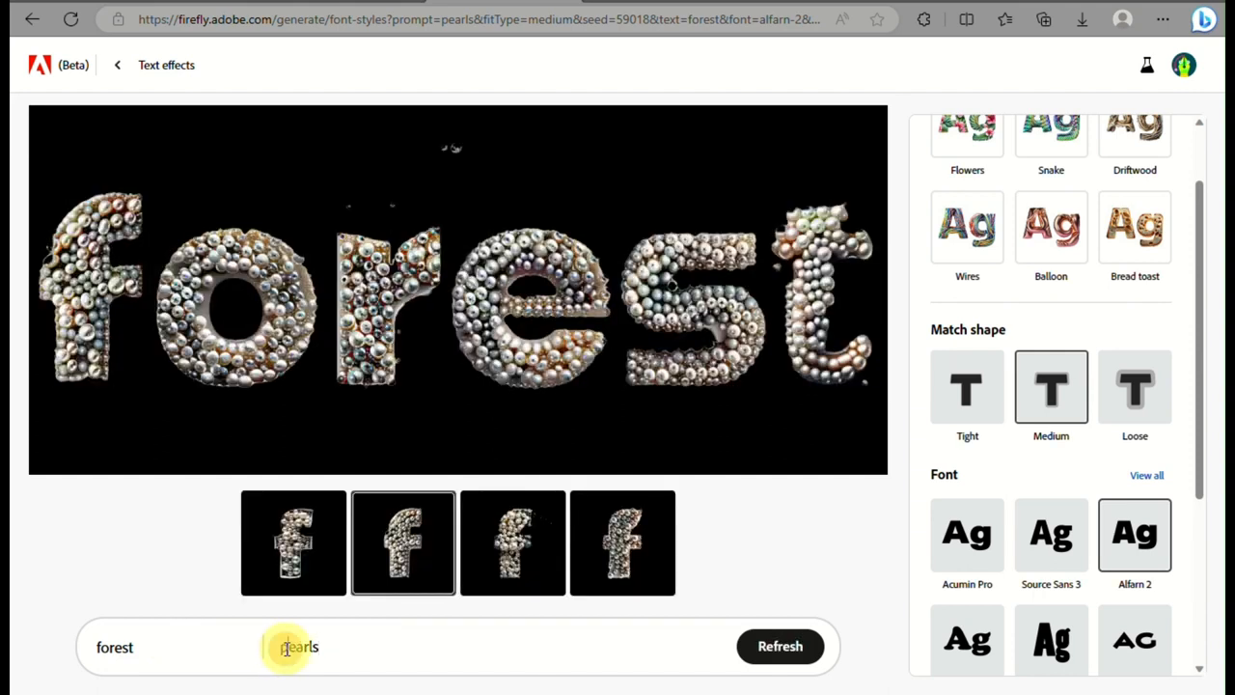
# Extend the prompt to "big pearls", generate the lettering again and choose the first variation
pyautogui.write('b')
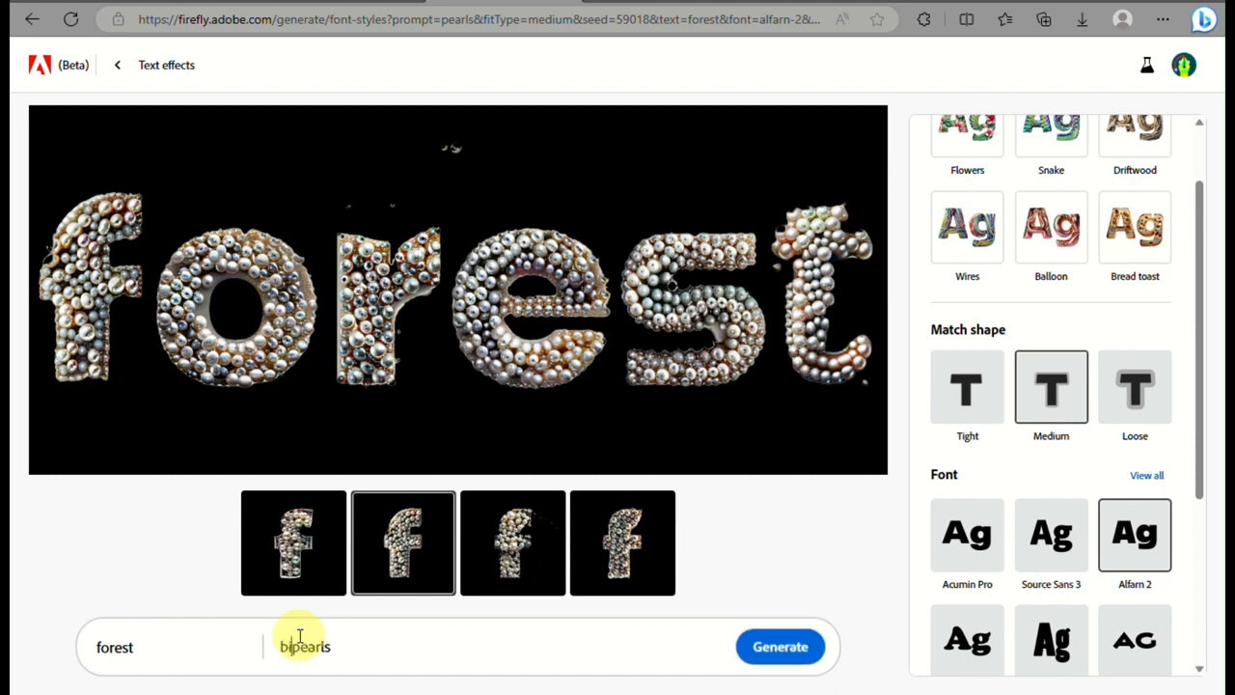
pyautogui.write('ig')
pyautogui.press('Return')
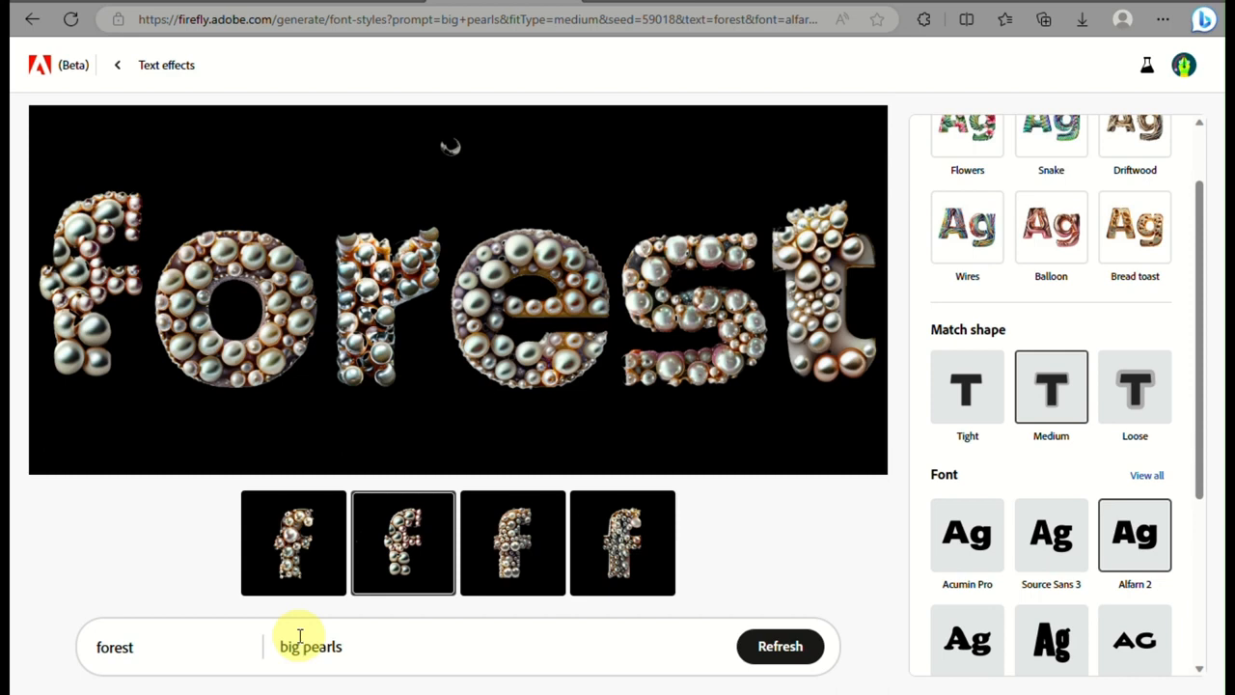
pyautogui.click(318, 557)
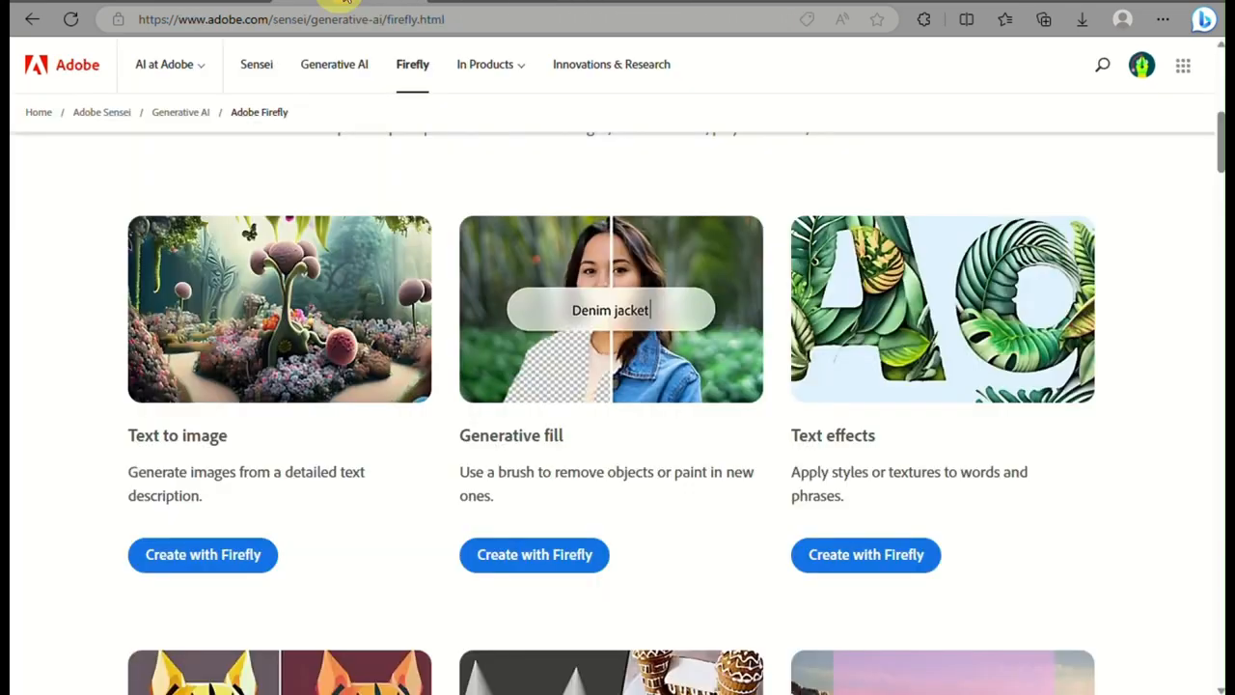
# Open Generative recolor from the Firefly landing page and try the Soft pastels prompt on the potted plant sample
pyautogui.scroll(-5, 340, 400)
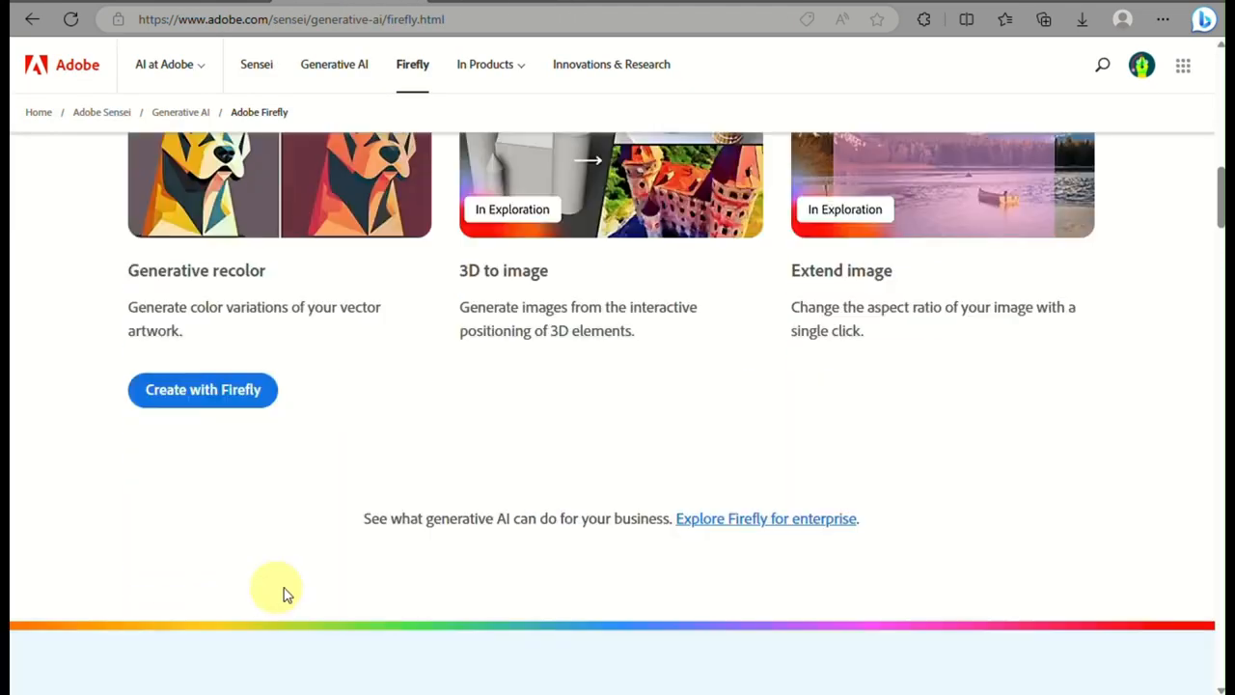
pyautogui.click(239, 402)
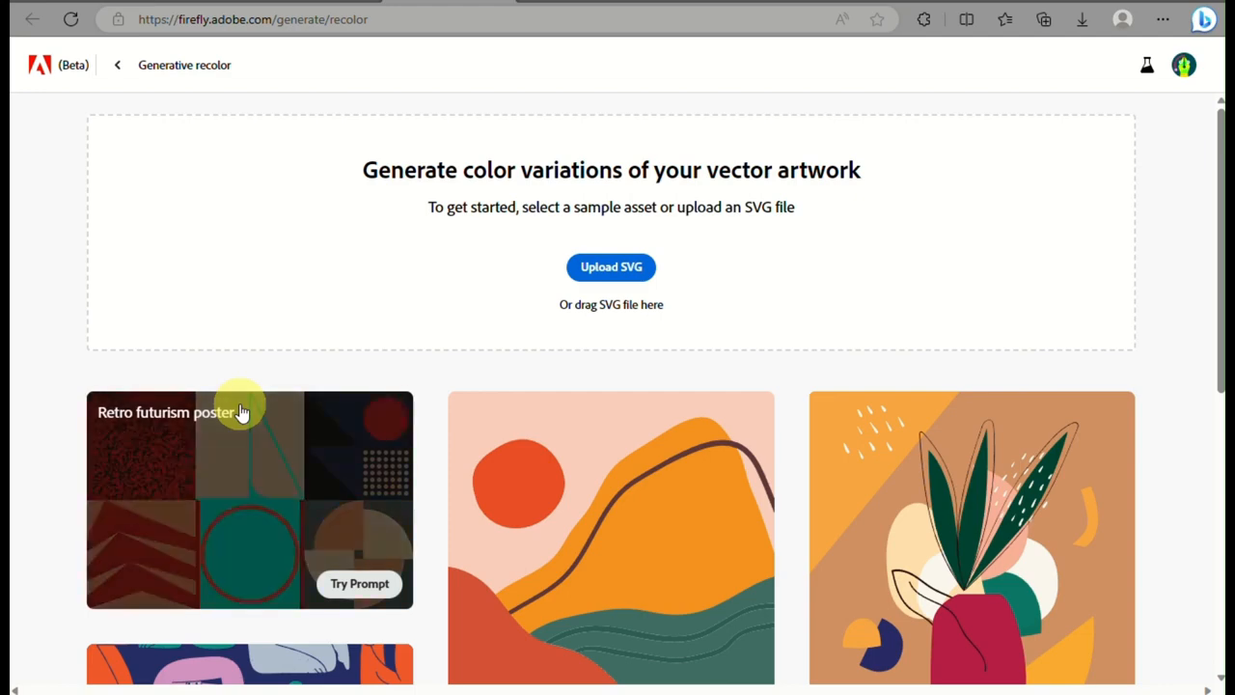
pyautogui.scroll(3, 647, 282)
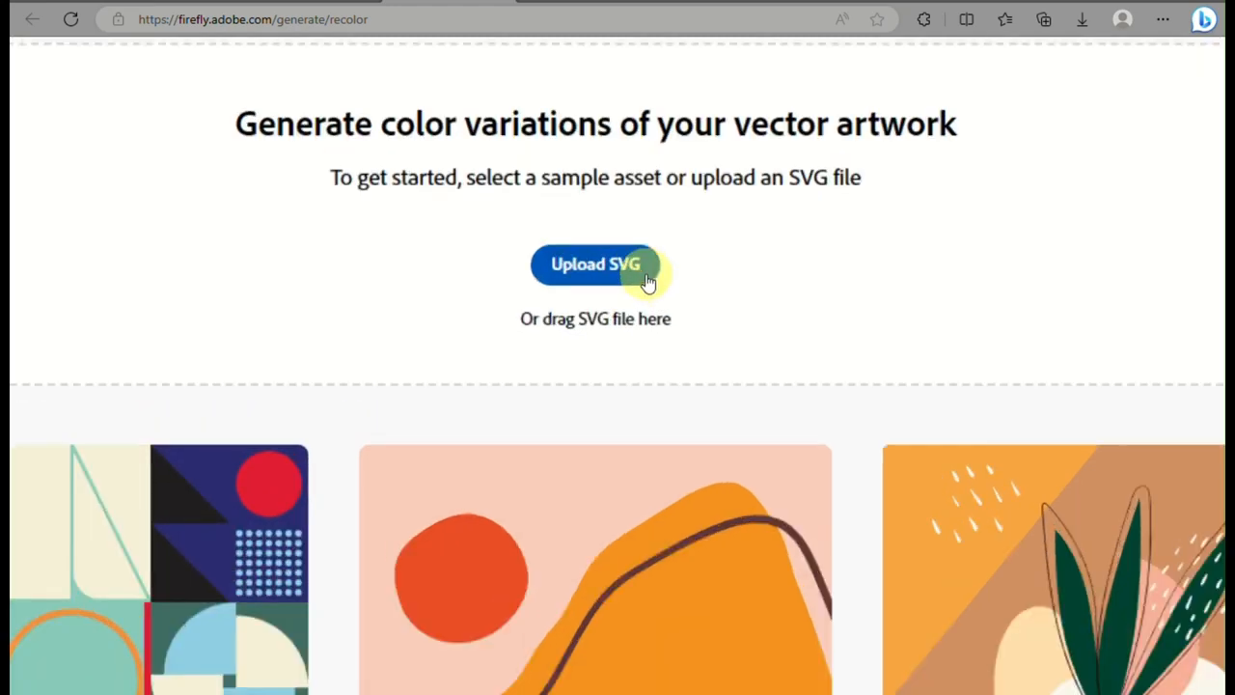
pyautogui.scroll(-8, 647, 283)
pyautogui.scroll(3, 640, 477)
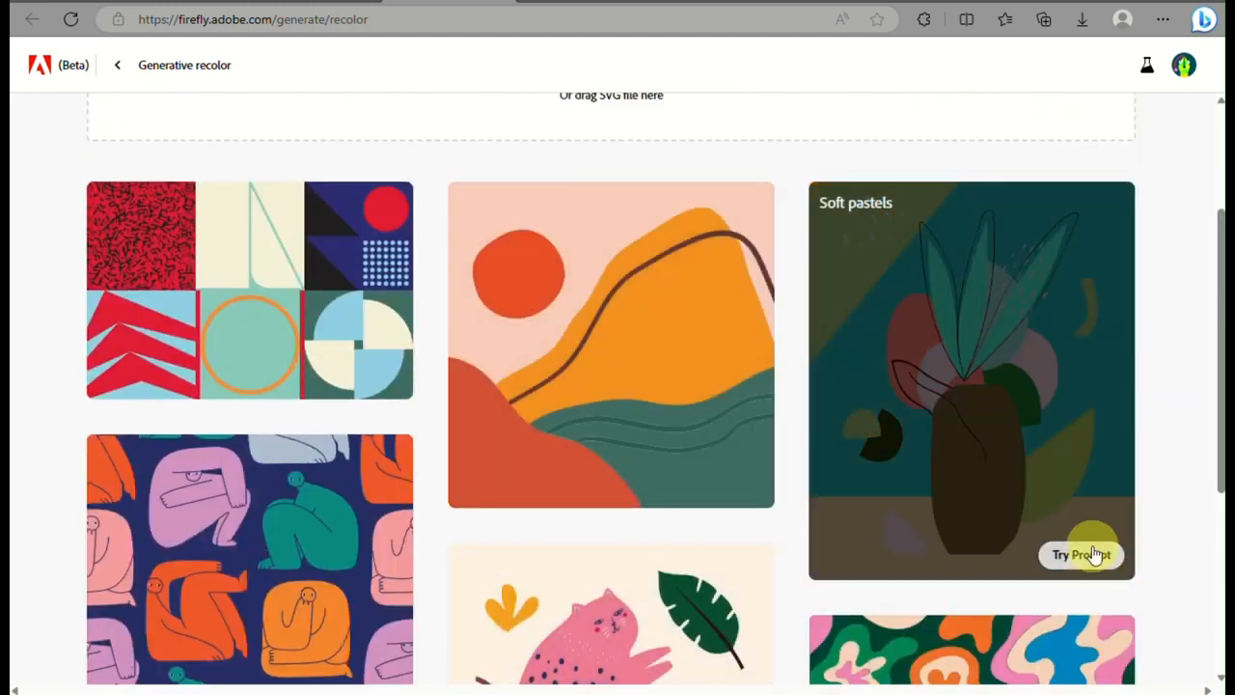
pyautogui.click(1094, 554)
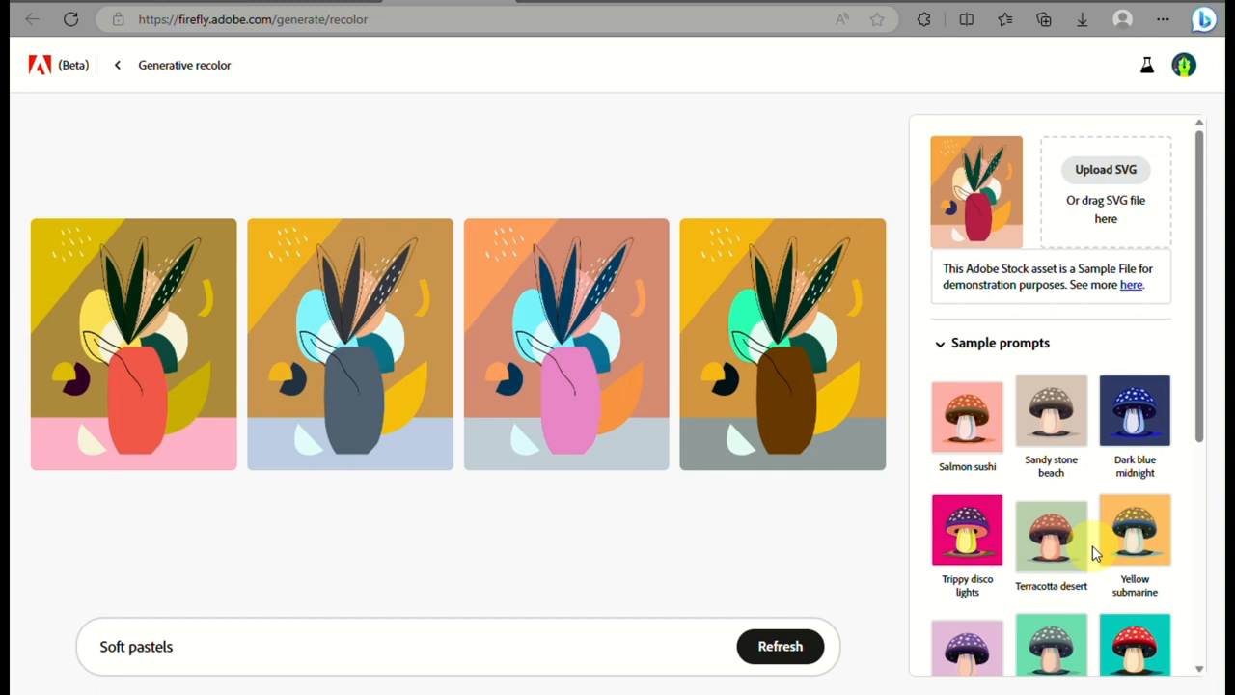
# Recolor the plant artwork in turn with the Salmon sushi, Dark blue midnight, Trippy disco lights and Summer by the sea sample prompts
pyautogui.click(967, 429)
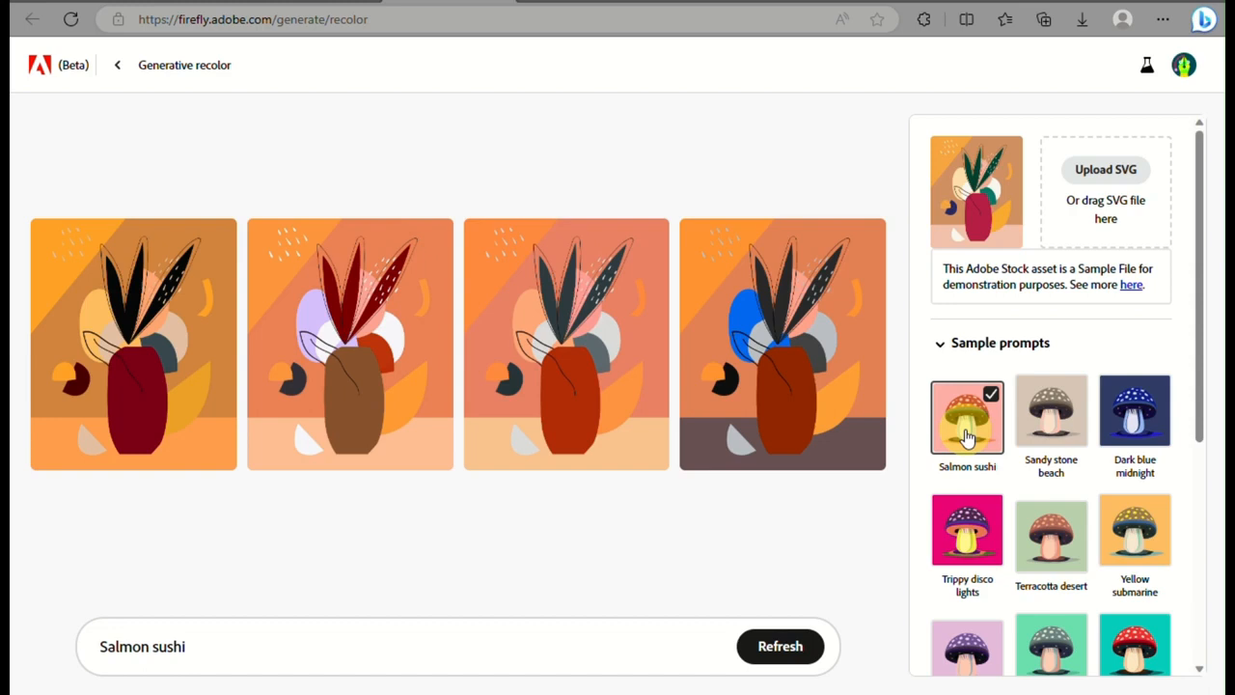
pyautogui.click(1152, 423)
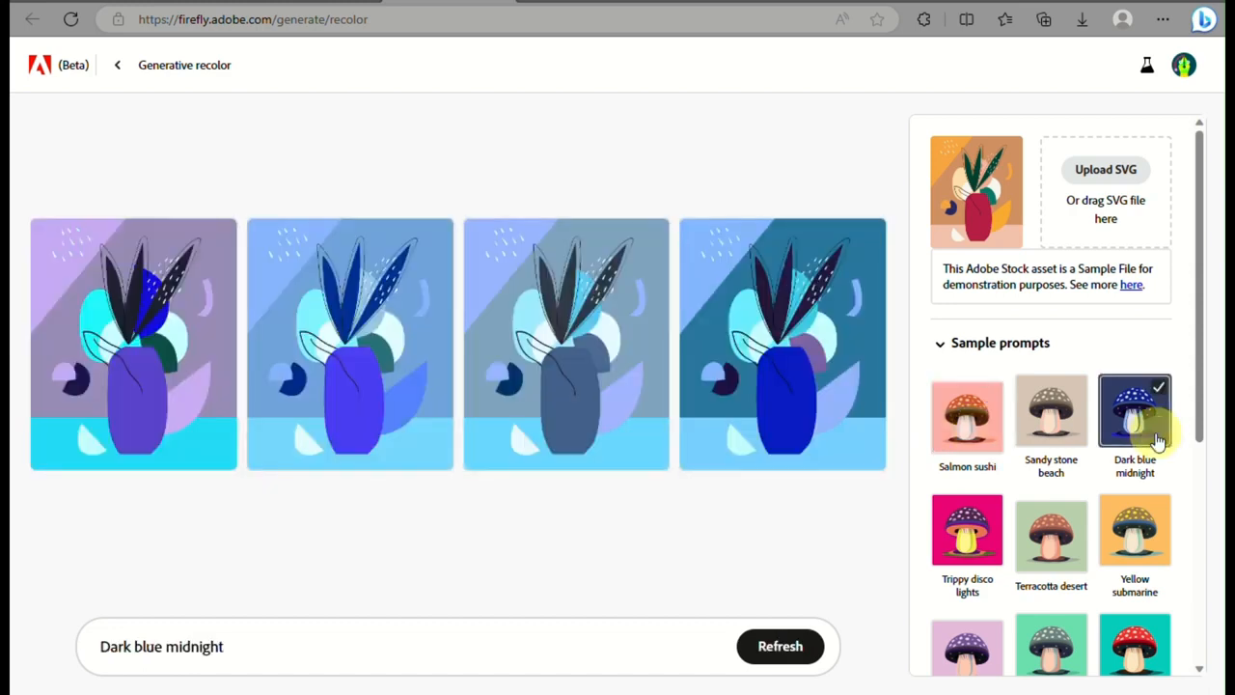
pyautogui.scroll(-3, 1014, 463)
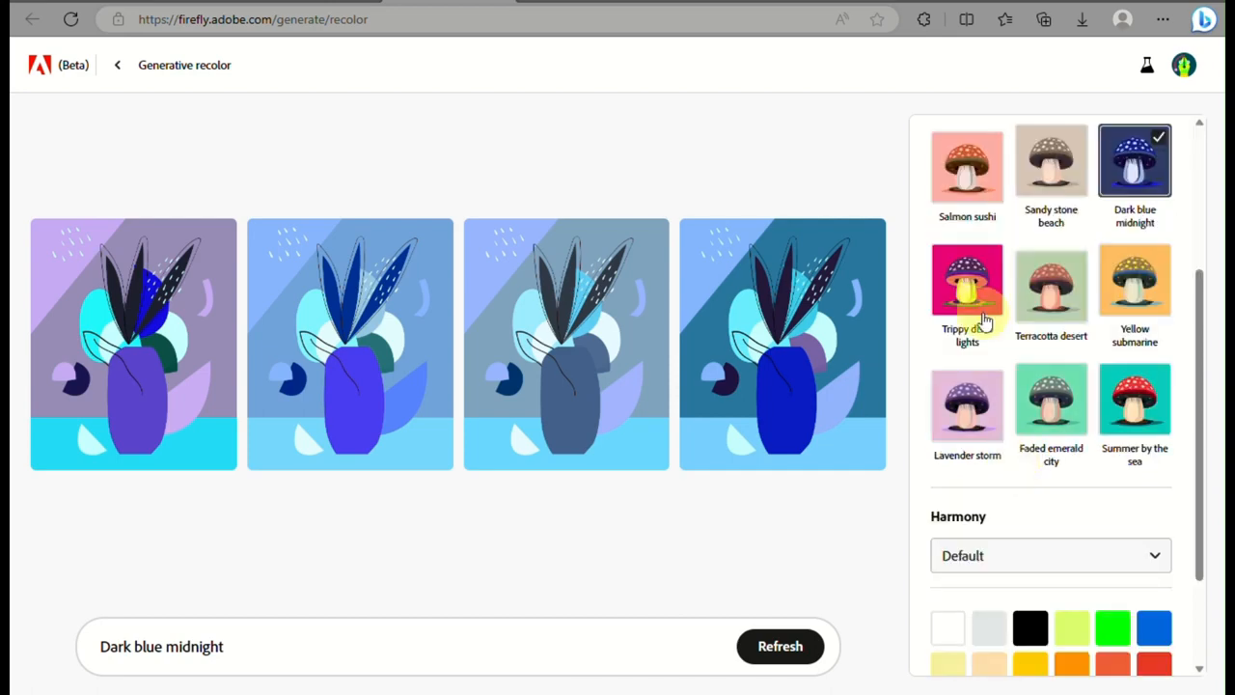
pyautogui.click(982, 321)
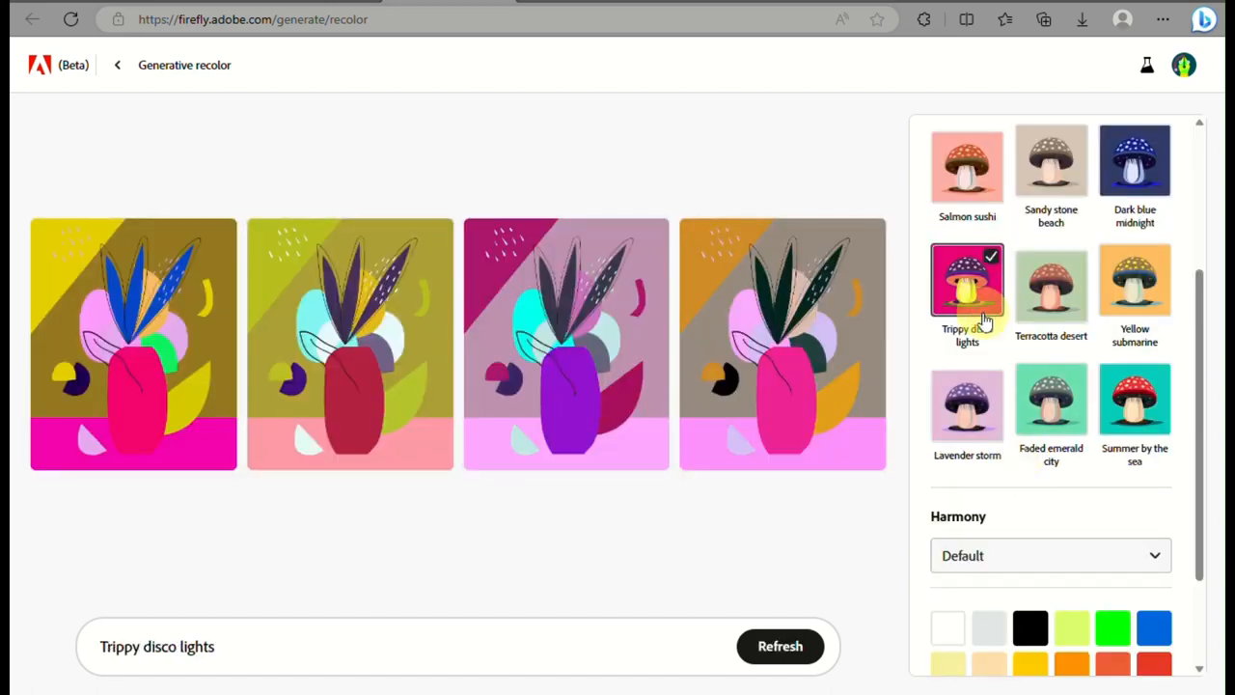
pyautogui.click(1135, 398)
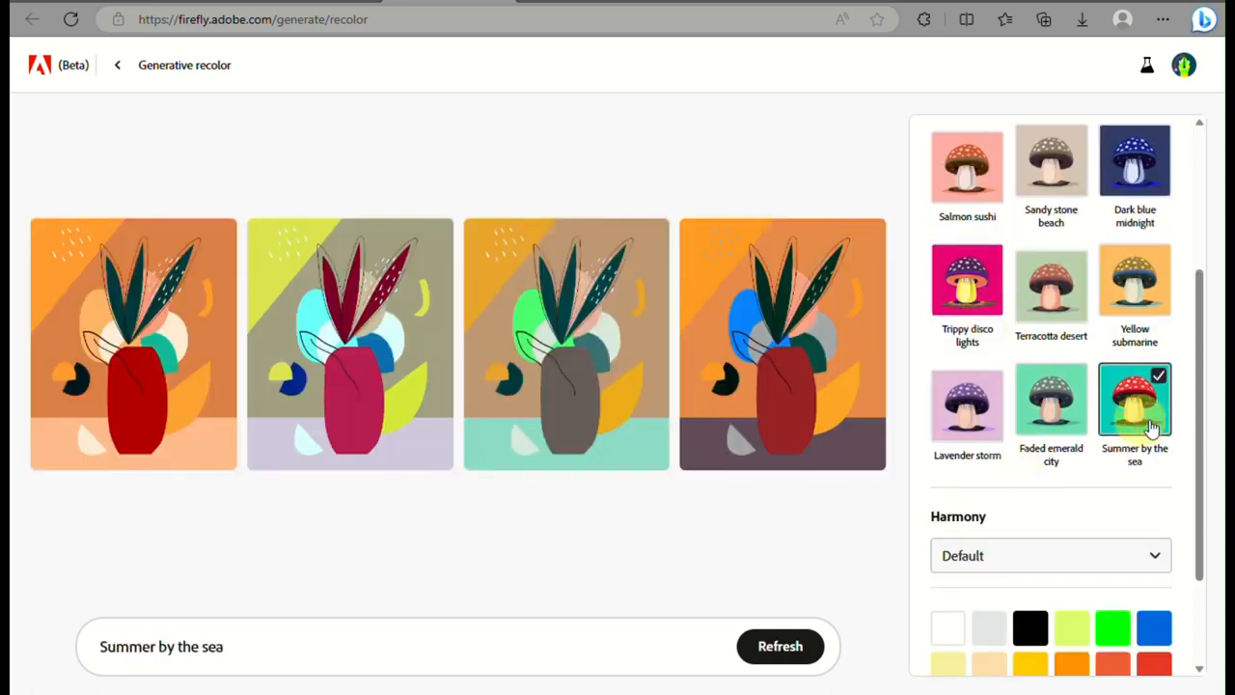
# Change the recolor prompt to "Summer by the lake" and generate new color variations
pyautogui.moveTo(311, 637); pyautogui.dragTo(203, 644)
pyautogui.write('lake')
pyautogui.press('Return')
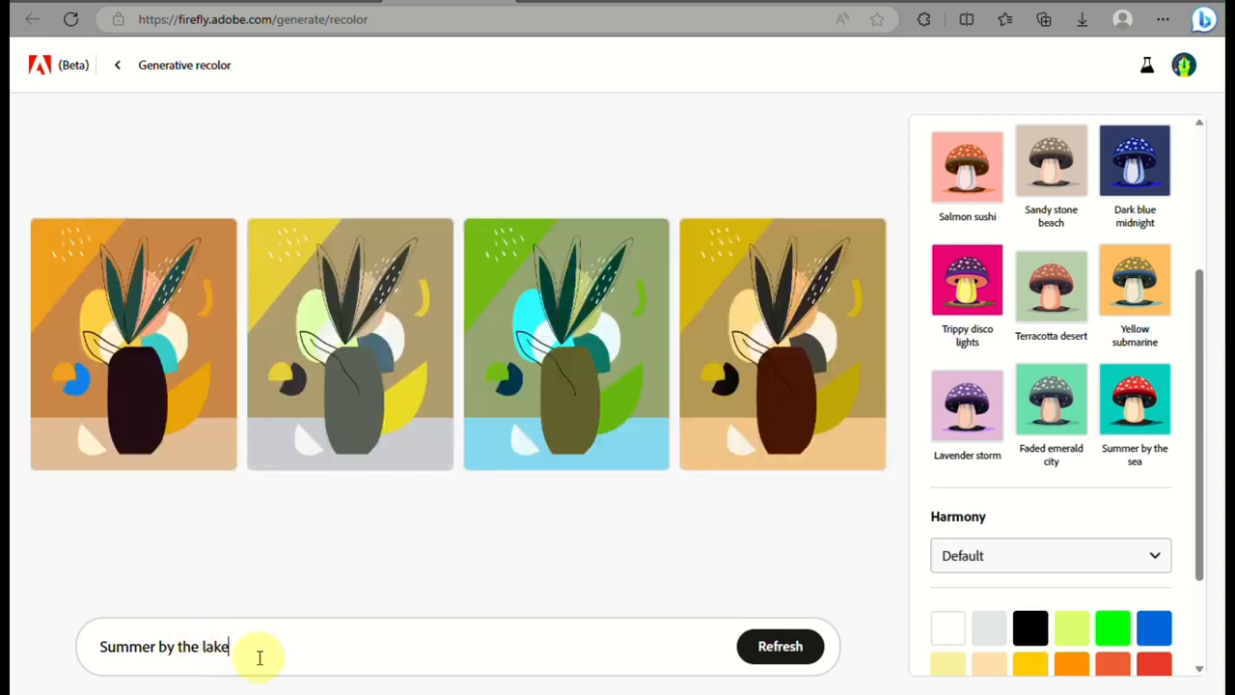
# Replace the recolor prompt with "halloween" and generate new color variations of the plant artwork
pyautogui.moveTo(257, 654); pyautogui.dragTo(12, 642)
pyautogui.click(4, 644)
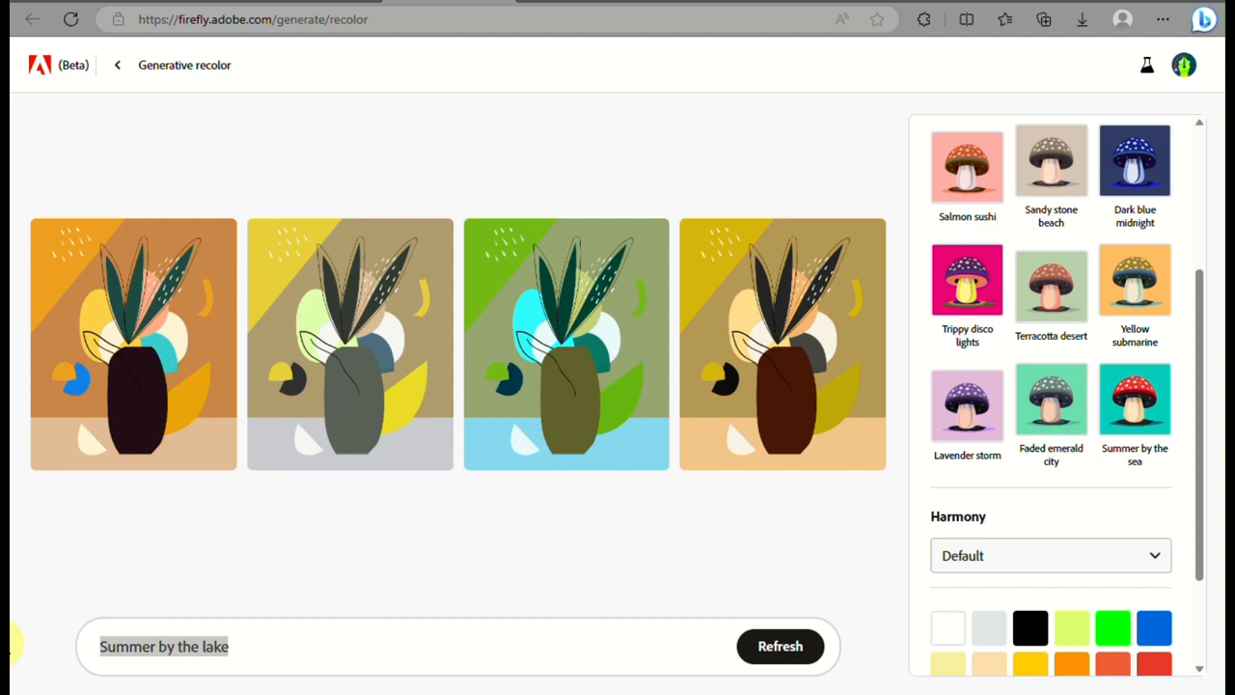
pyautogui.click(318, 667)
pyautogui.tripleClick(320, 646)
pyautogui.write('ho')
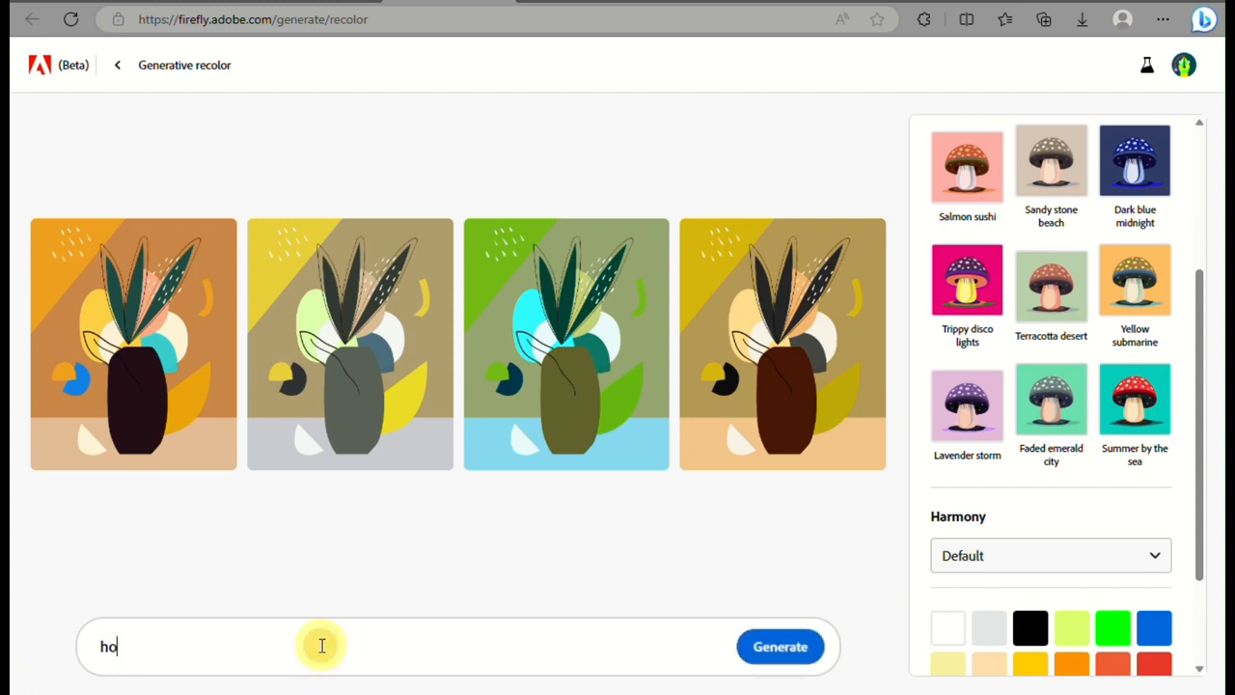
pyautogui.press('BackSpace')
pyautogui.write('alloween')
pyautogui.press('Return')
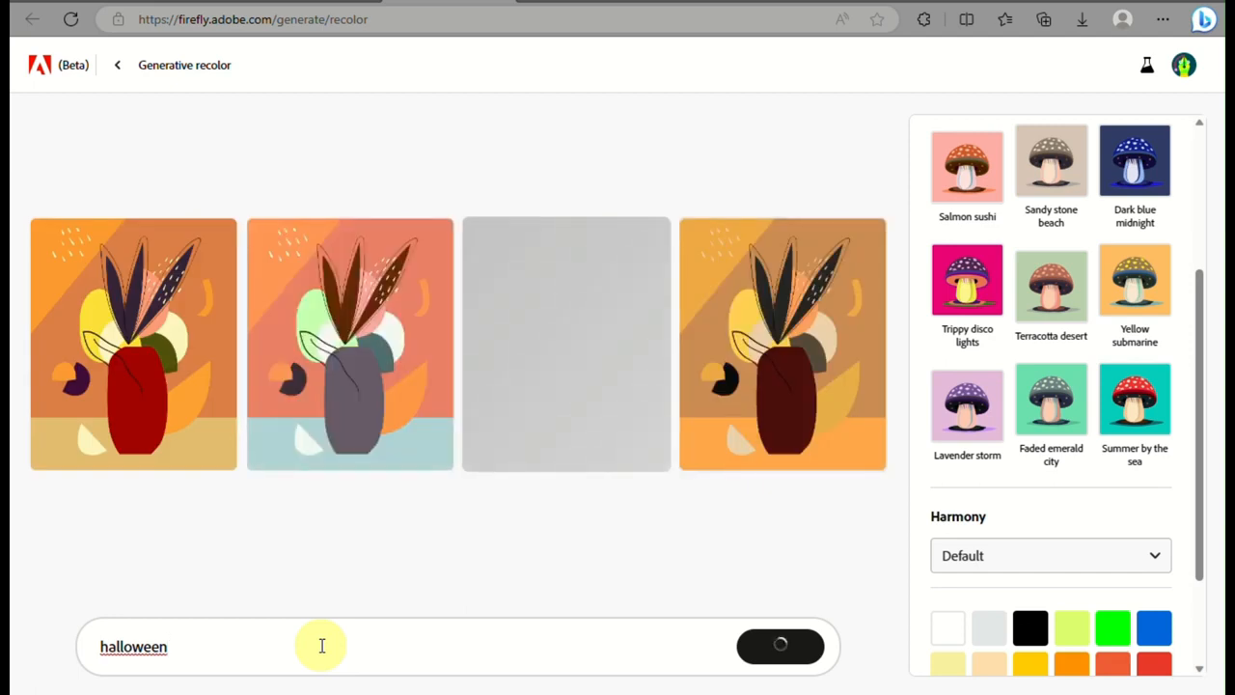
# Change the recolor prompt to "snow" and generate new color variations
pyautogui.doubleClick(205, 652)
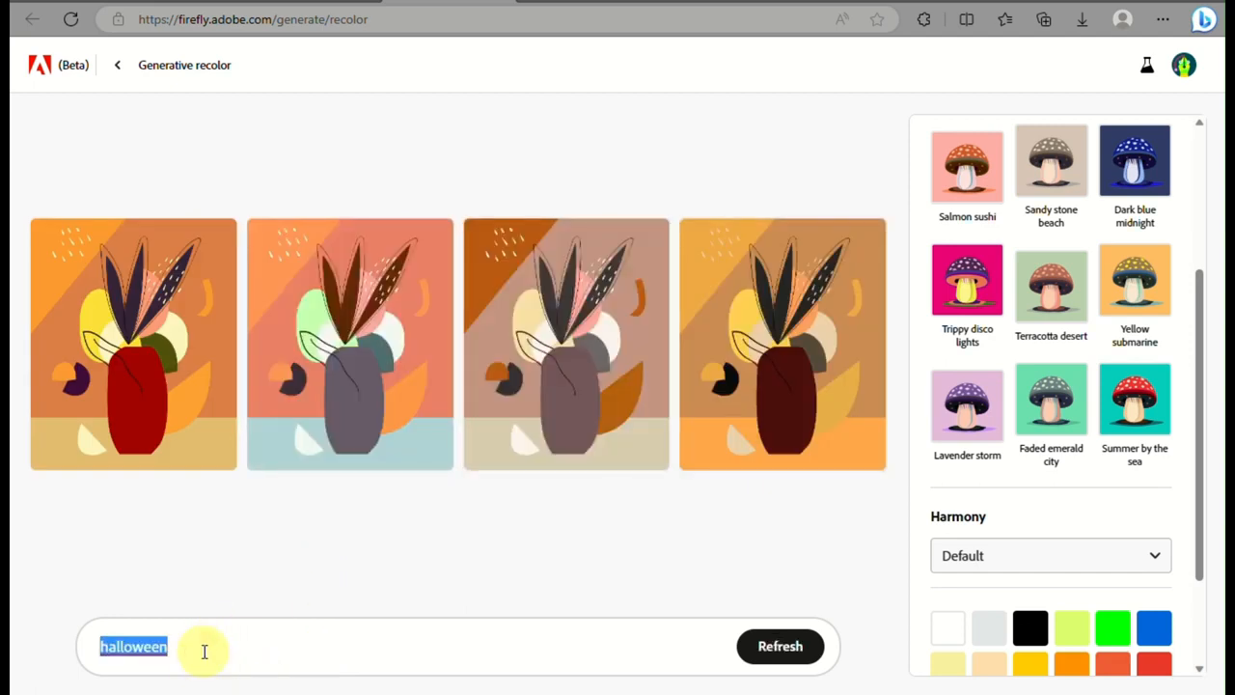
pyautogui.write('snow')
pyautogui.press('Return')
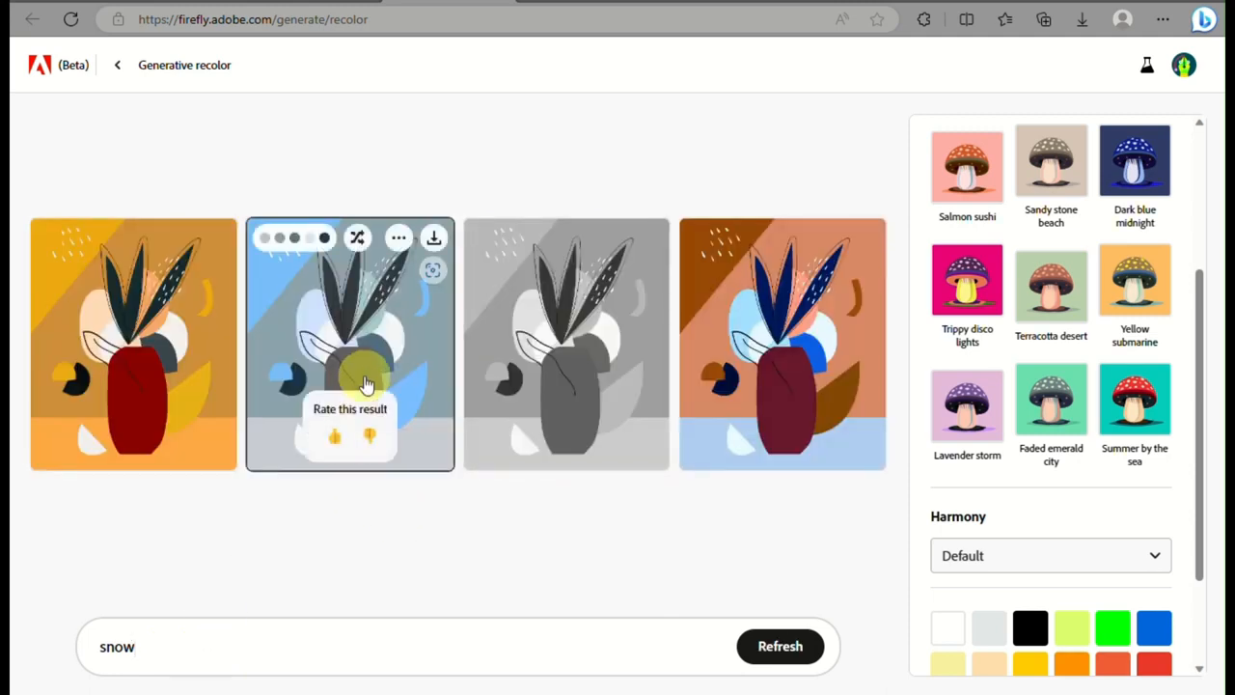
# Shuffle the colors of the second snow variation several times and download the result
pyautogui.scroll(5, 353, 279)
pyautogui.scroll(-2, 351, 278)
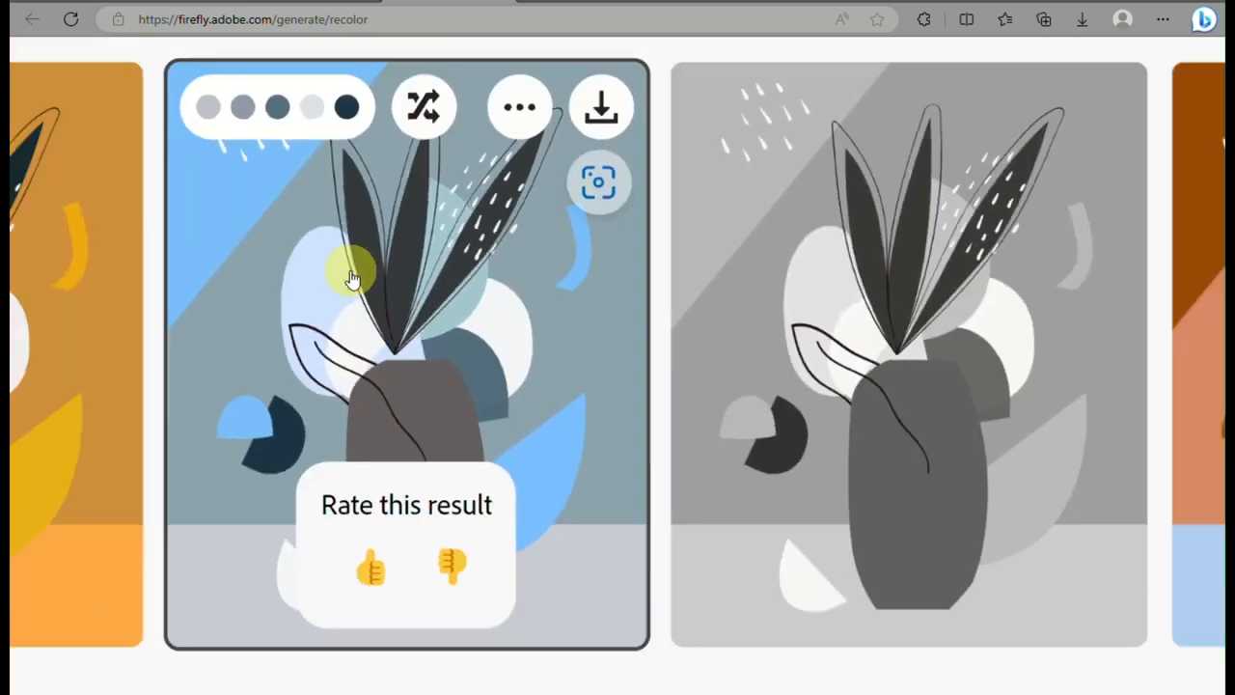
pyautogui.scroll(5, 331, 256)
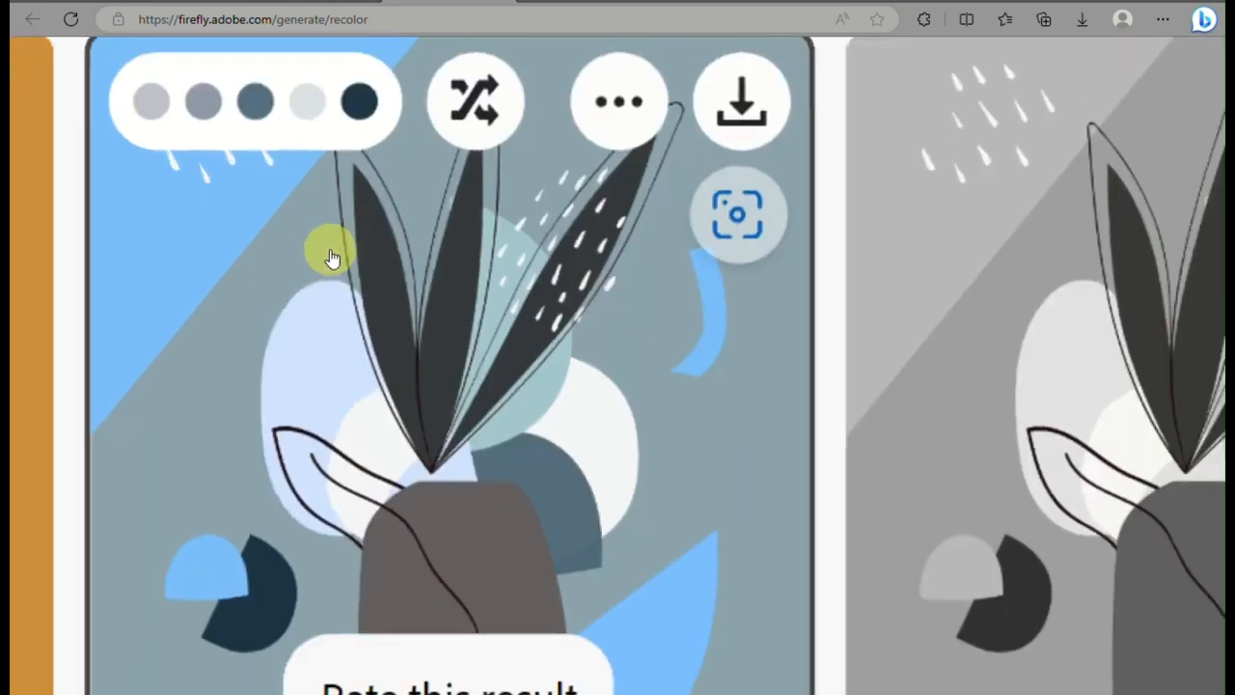
pyautogui.scroll(-3, 331, 255)
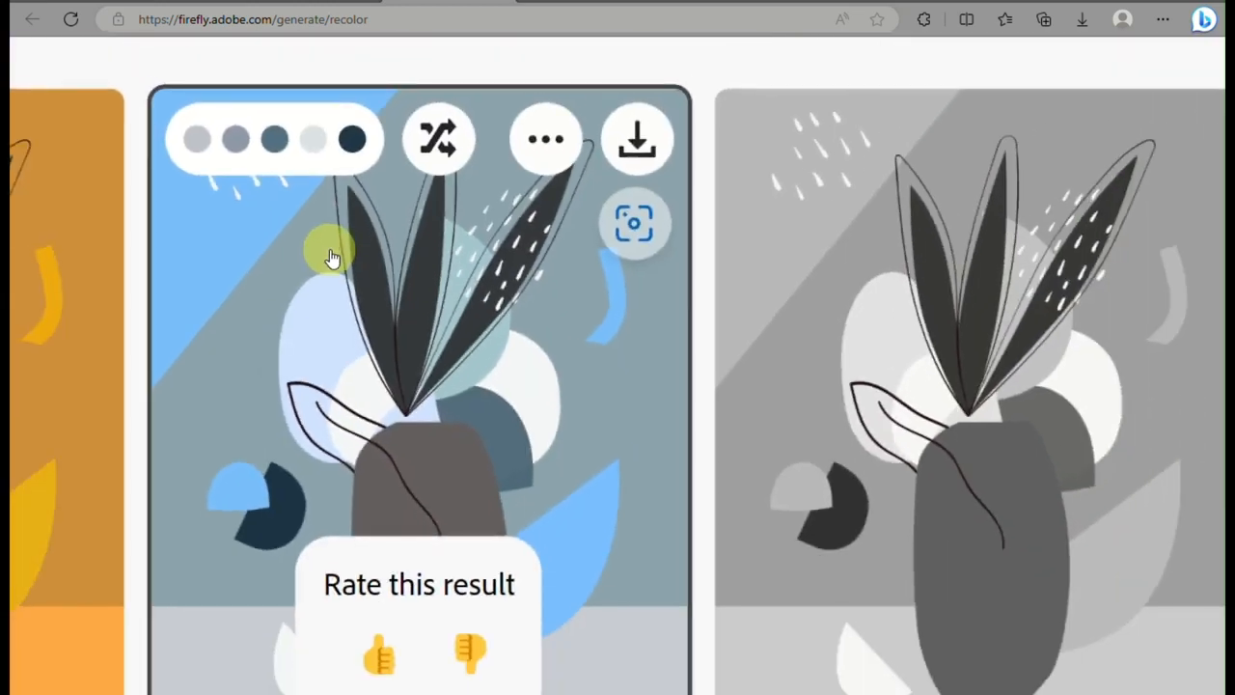
pyautogui.click(437, 137)
pyautogui.click(437, 137)
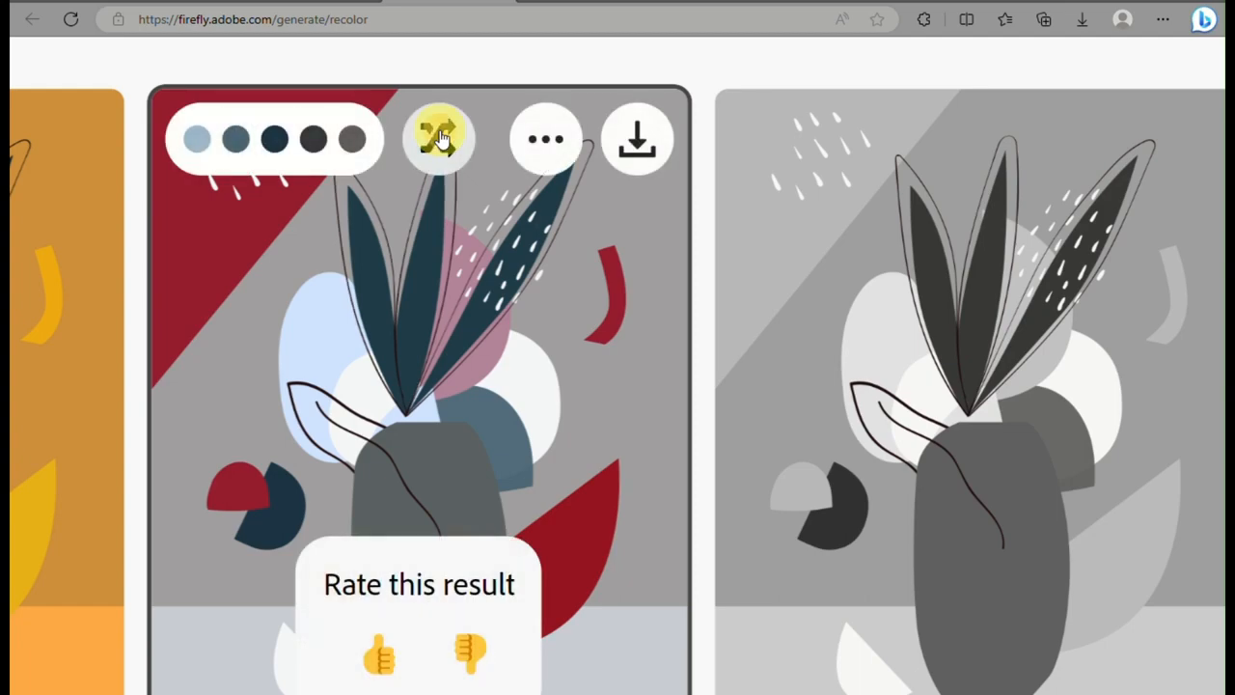
pyautogui.click(438, 137)
pyautogui.click(439, 137)
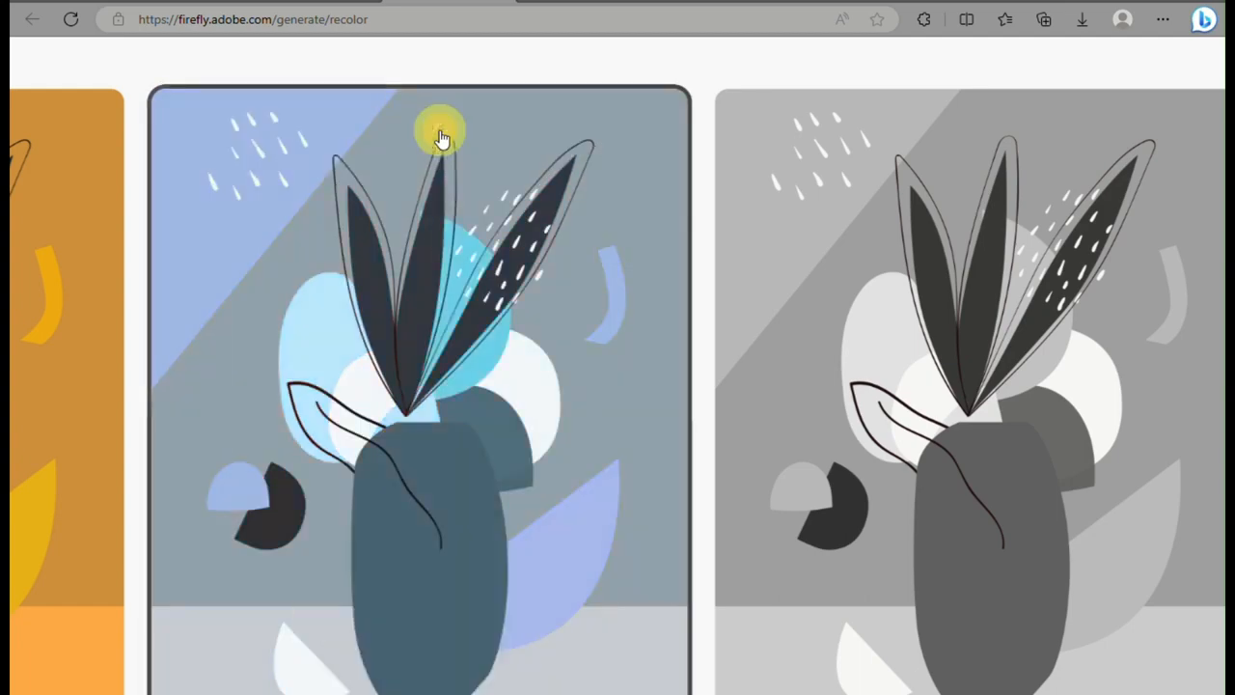
pyautogui.scroll(-5, 442, 139)
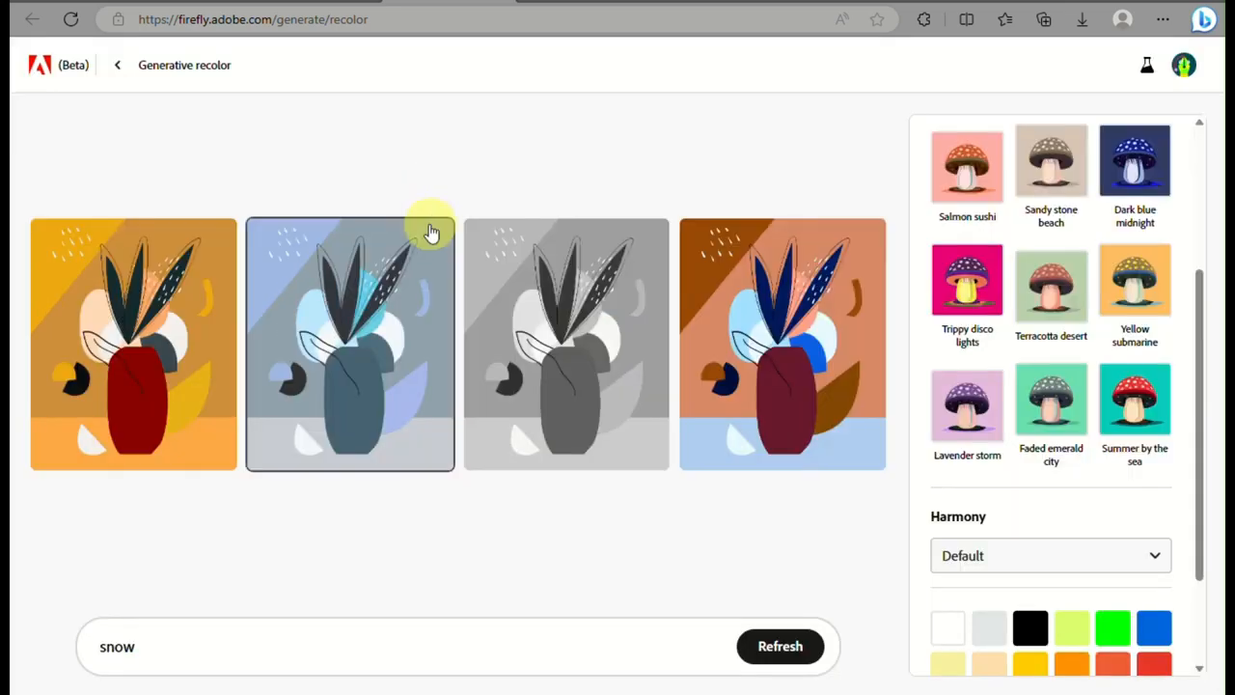
pyautogui.click(434, 241)
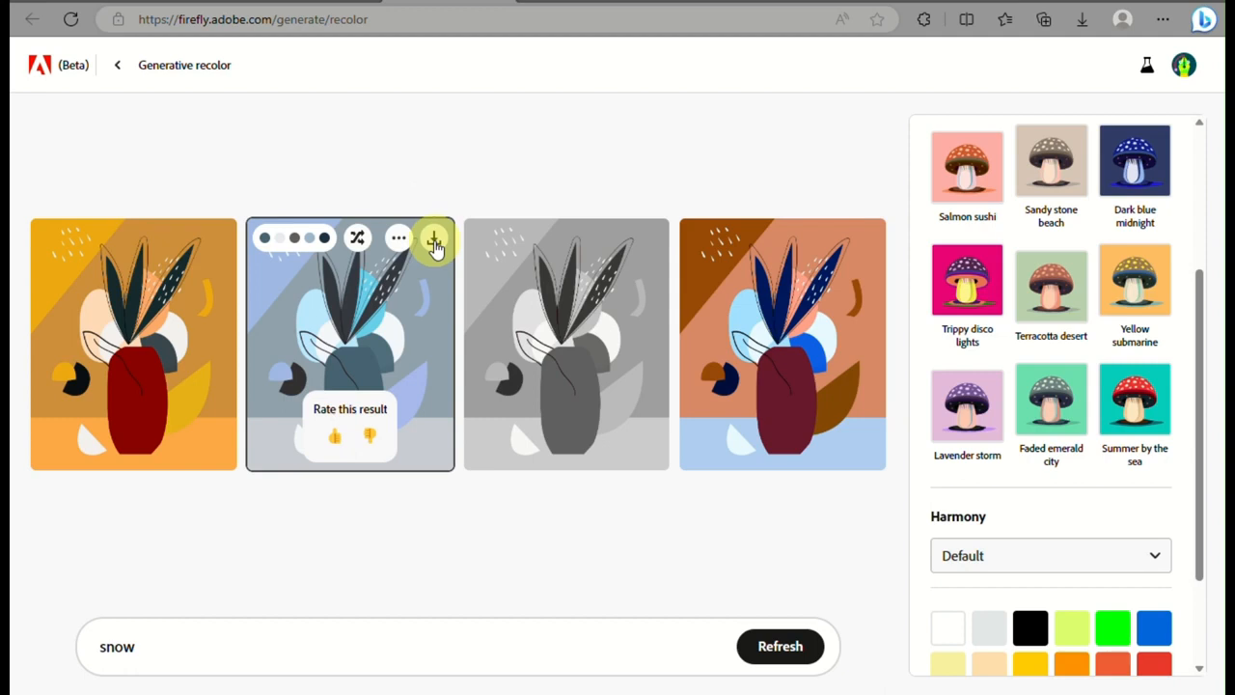
pyautogui.click(617, 546)
# Review the available Harmony options for the recolored artwork, leaving Default selected
pyautogui.scroll(-2, 1071, 482)
pyautogui.click(1112, 415)
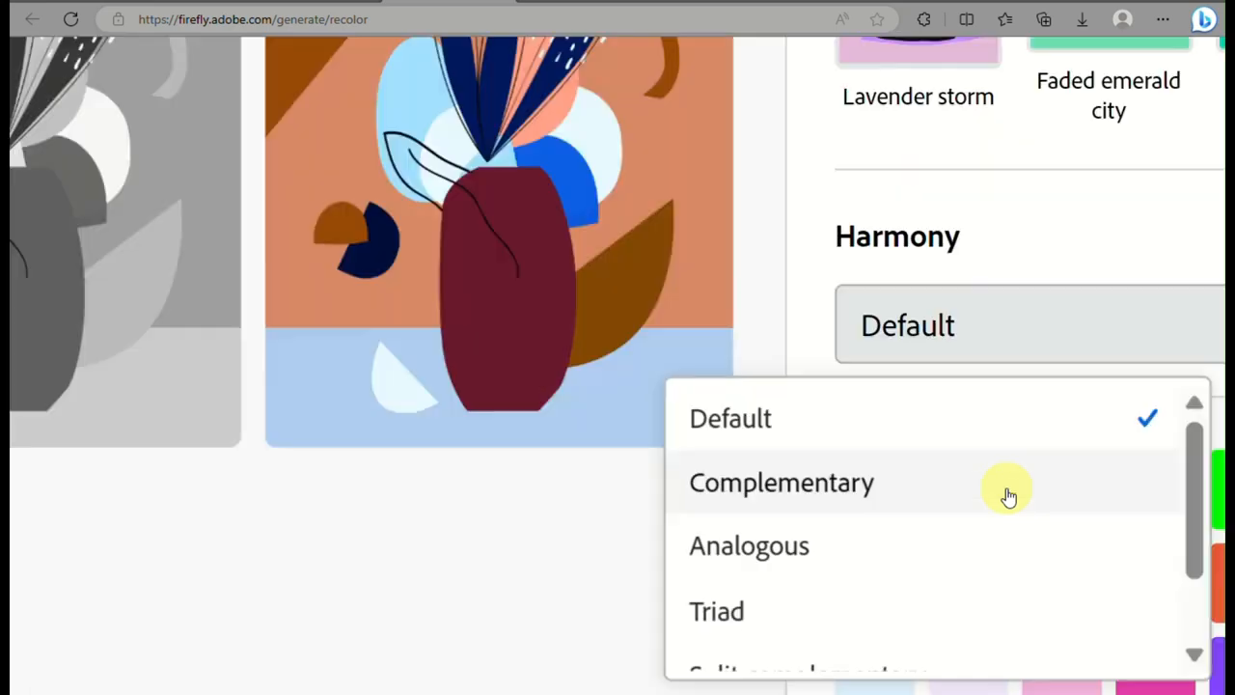
pyautogui.scroll(-1, 1009, 494)
pyautogui.scroll(1, 1009, 494)
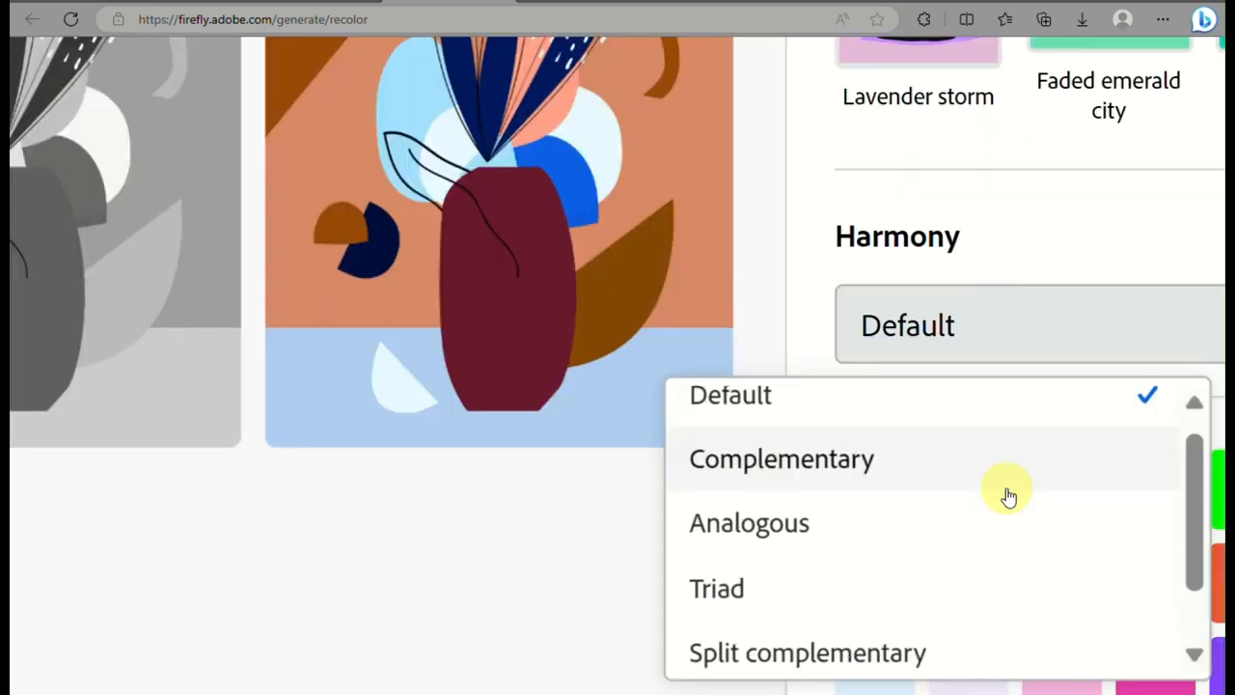
pyautogui.scroll(-1, 1008, 494)
pyautogui.scroll(-3, 898, 680)
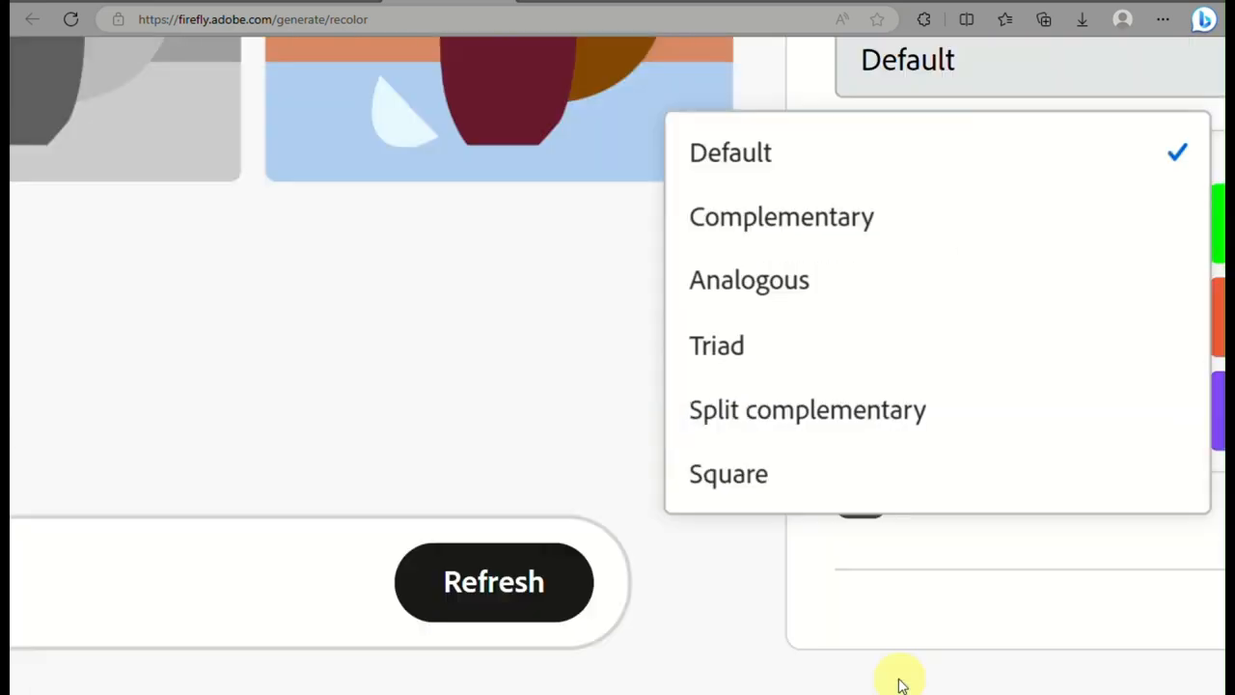
pyautogui.click(874, 592)
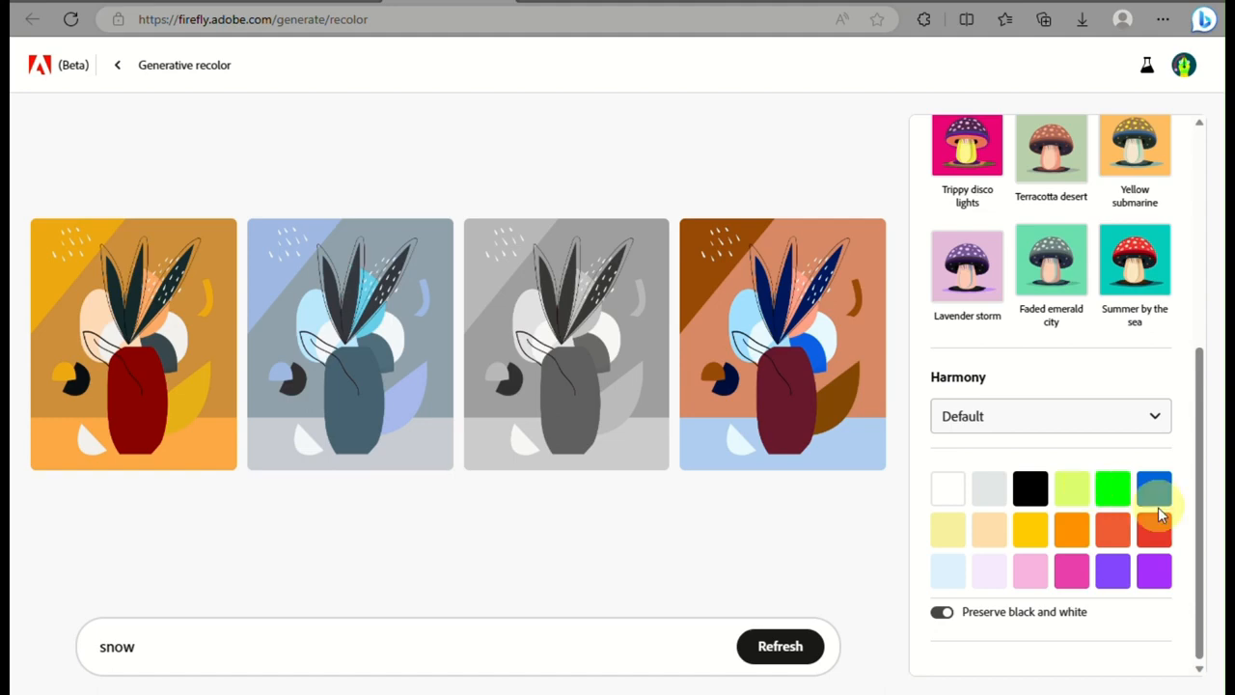
# Recolor the snow variations in turn with the Azure, Cerise, Cornflower blue and Light Purple swatches
pyautogui.click(1156, 492)
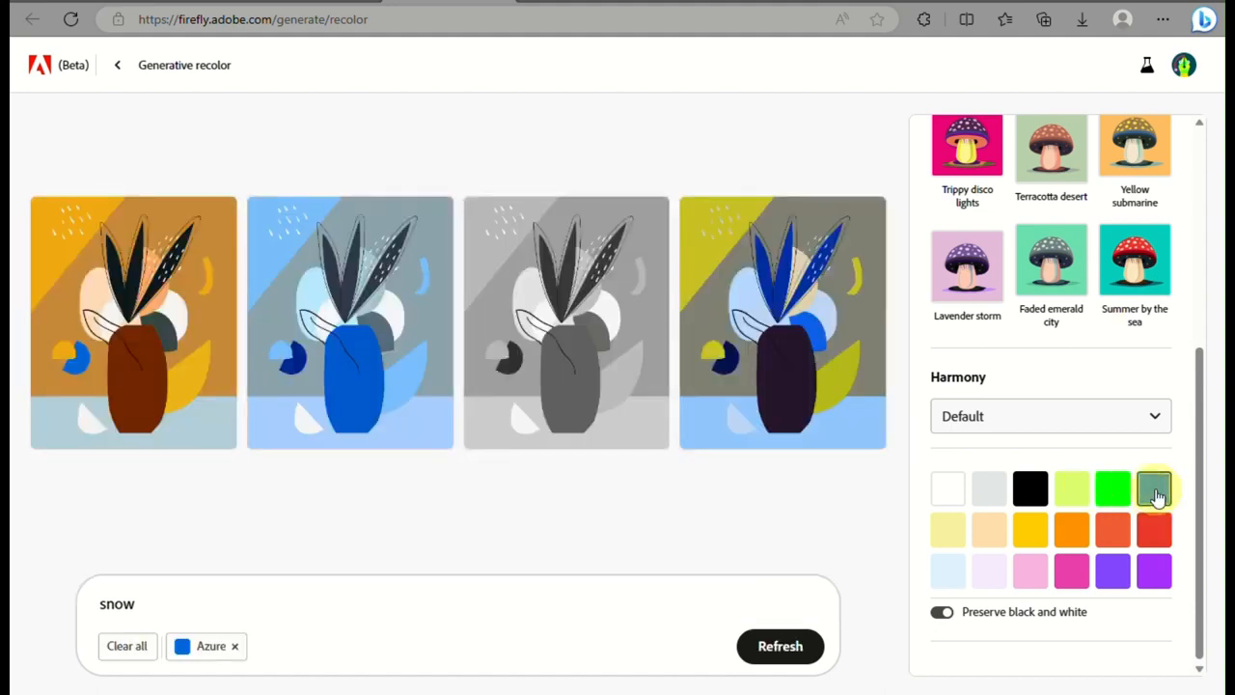
pyautogui.click(1078, 572)
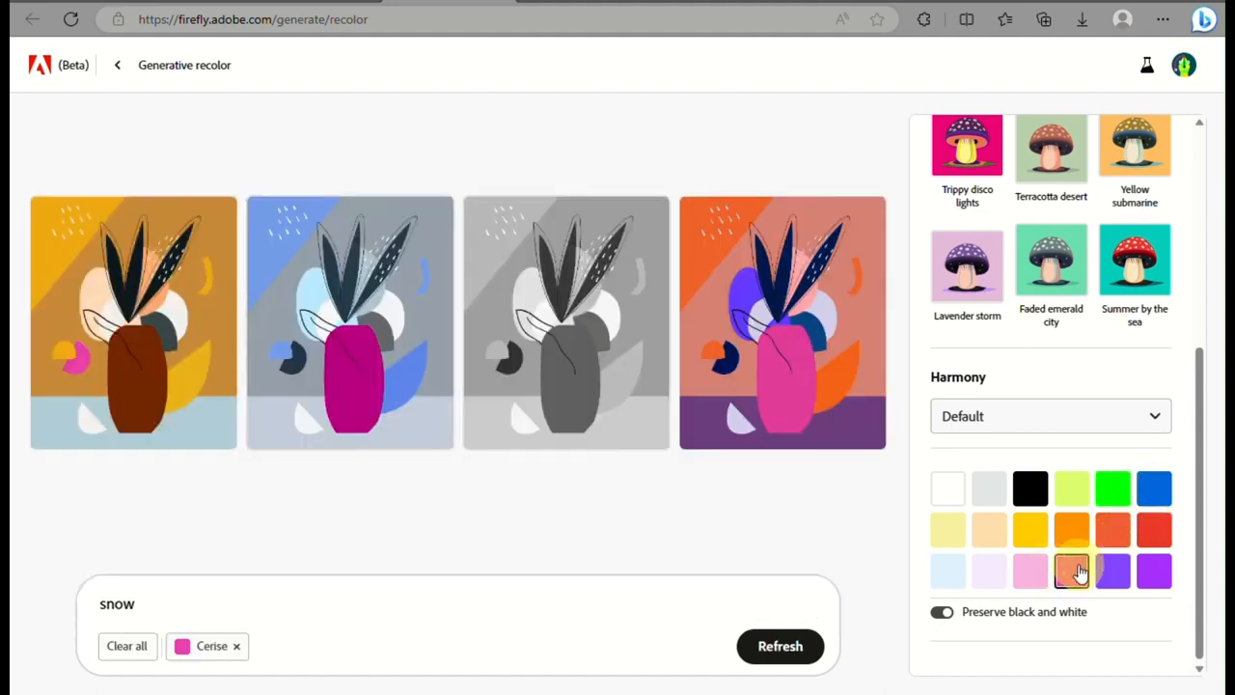
pyautogui.click(1078, 572)
pyautogui.click(952, 575)
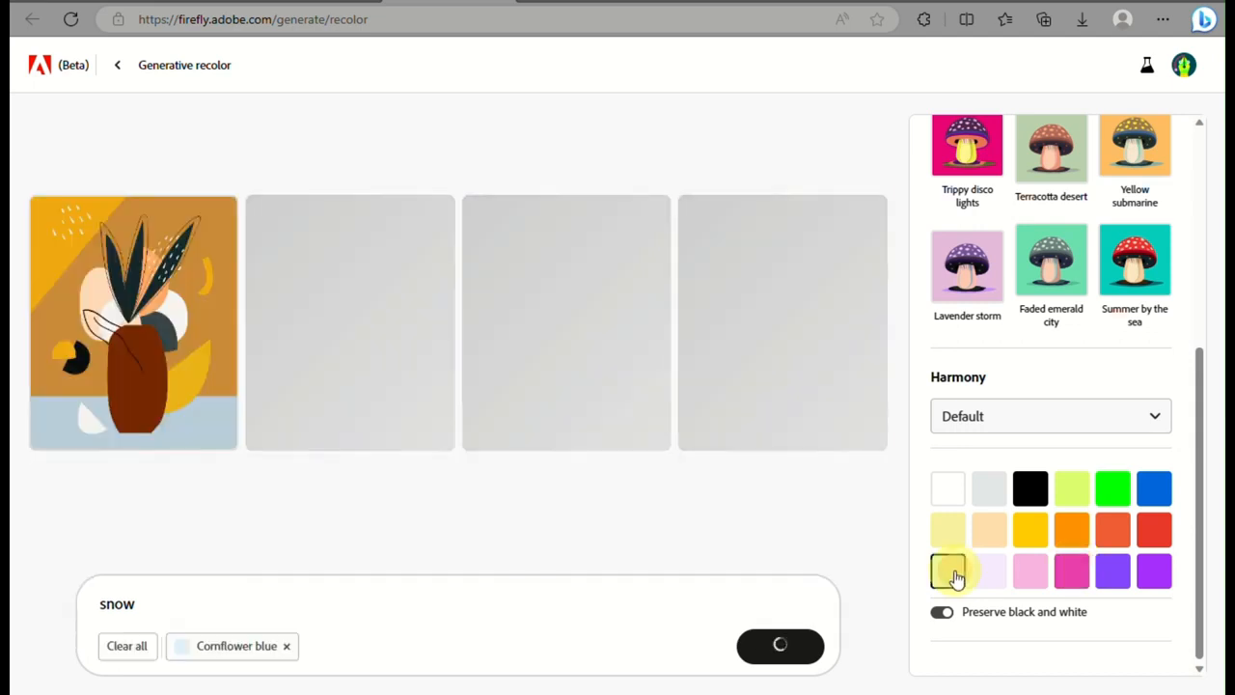
pyautogui.click(952, 575)
pyautogui.click(1154, 572)
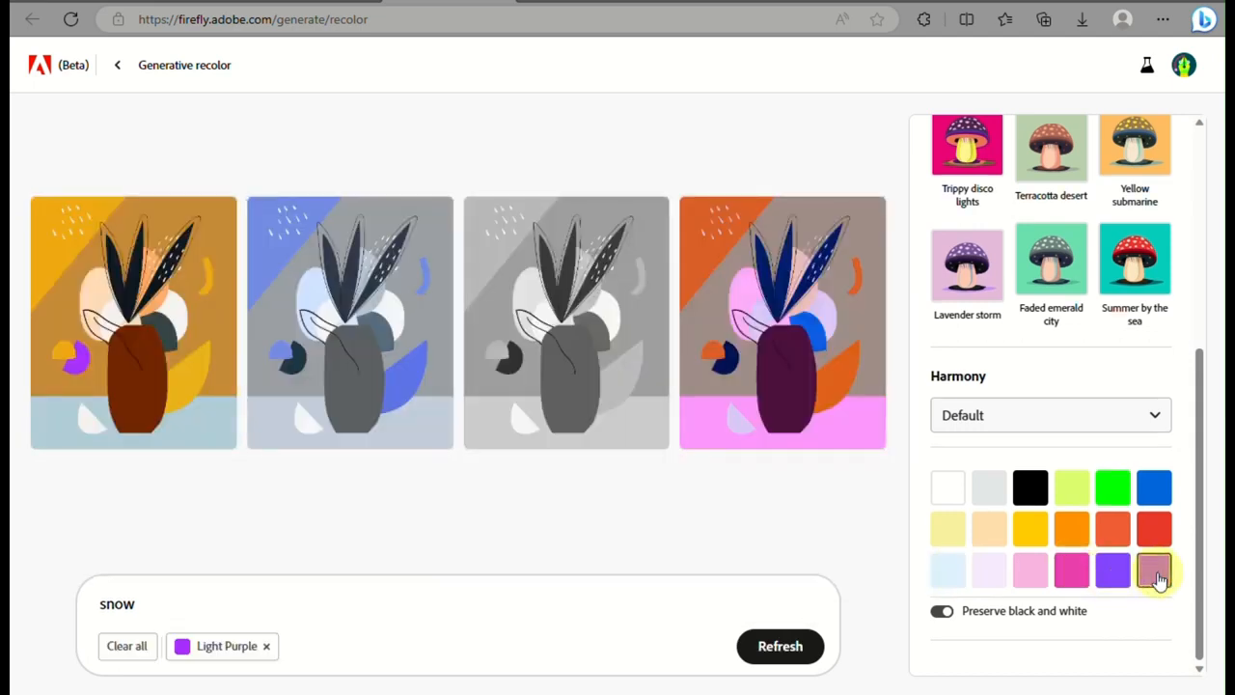
# Turn Preserve black and white off and back on to compare its effect on the variations
pyautogui.click(939, 612)
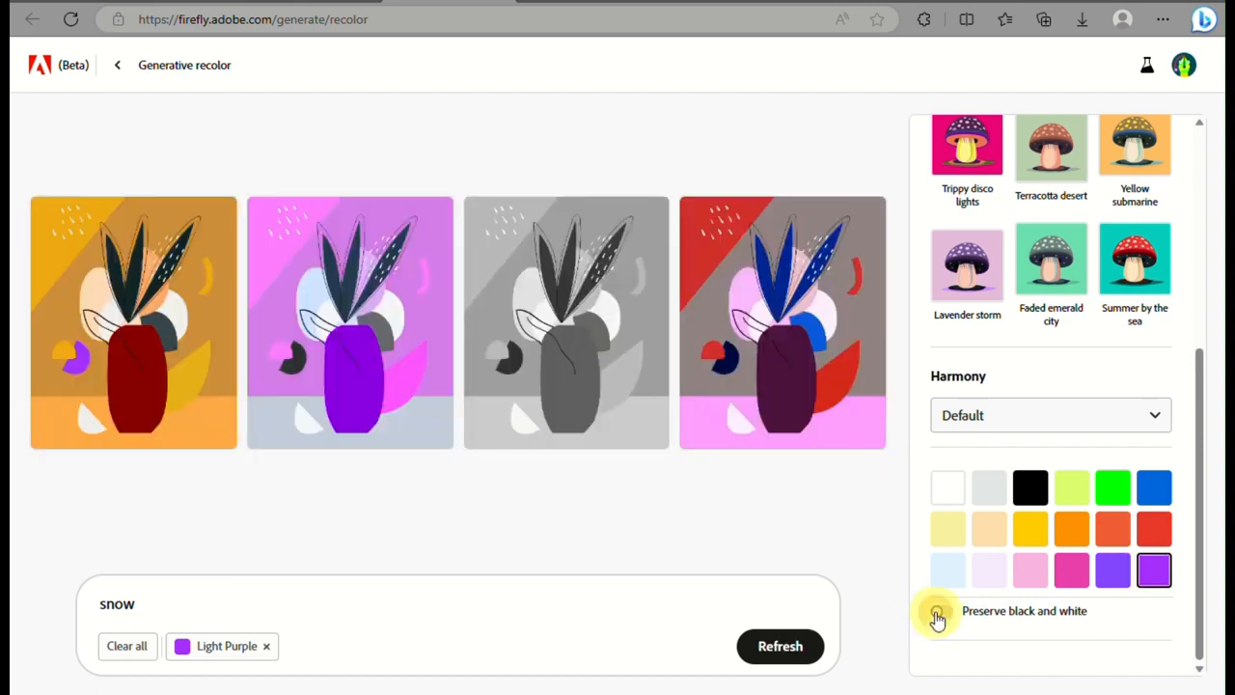
pyautogui.click(937, 615)
# Shuffle the fourth variation's colors several times and regenerate the snow variations with Light Purple
pyautogui.moveTo(868, 312)
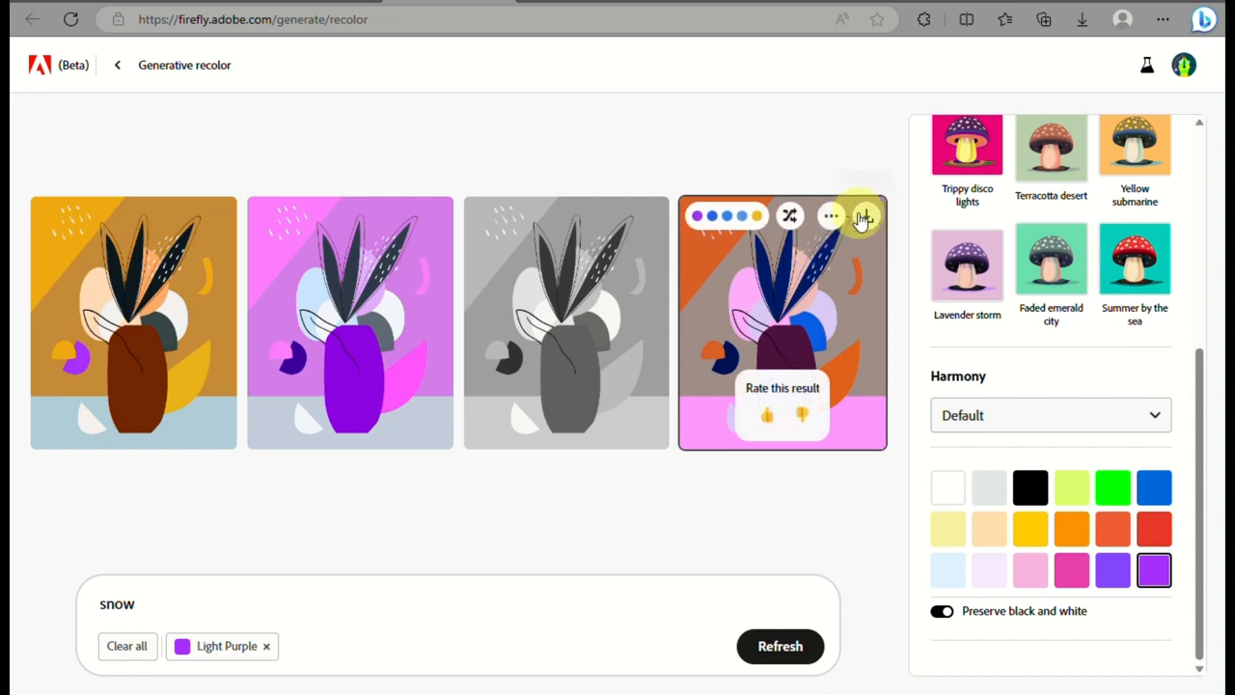
pyautogui.click(788, 215)
pyautogui.click(787, 216)
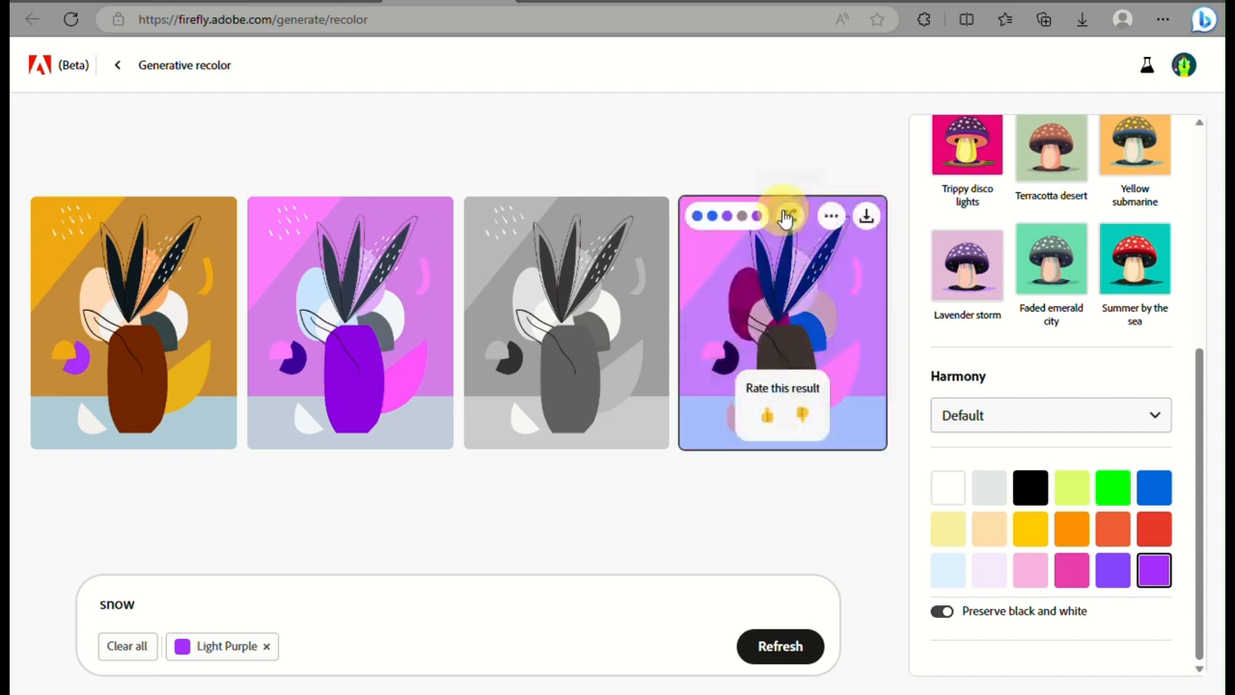
pyautogui.click(787, 215)
pyautogui.click(787, 215)
pyautogui.click(787, 215)
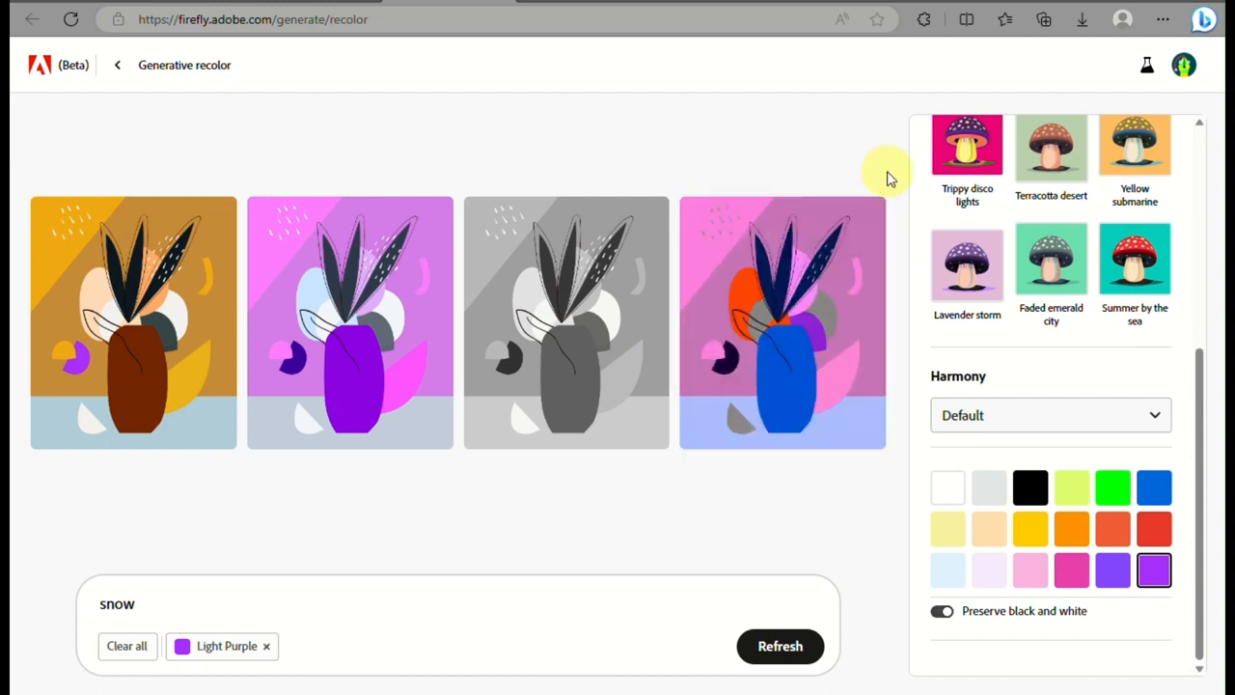
pyautogui.click(557, 606)
pyautogui.click(776, 645)
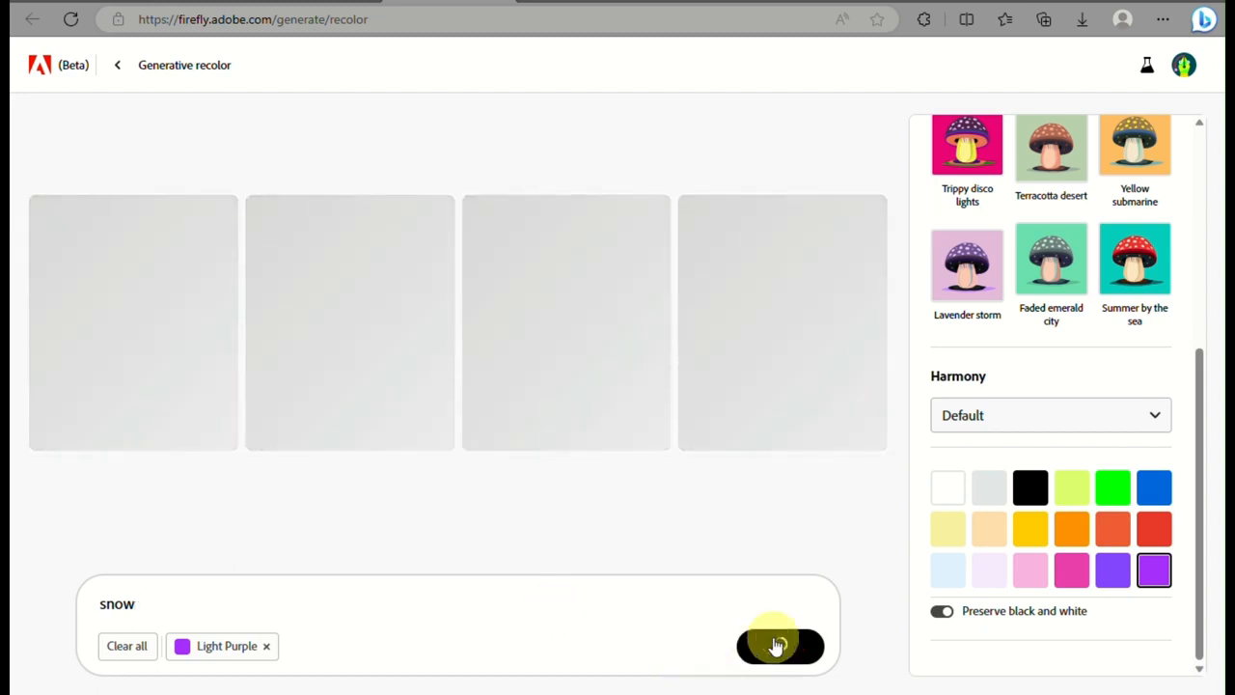